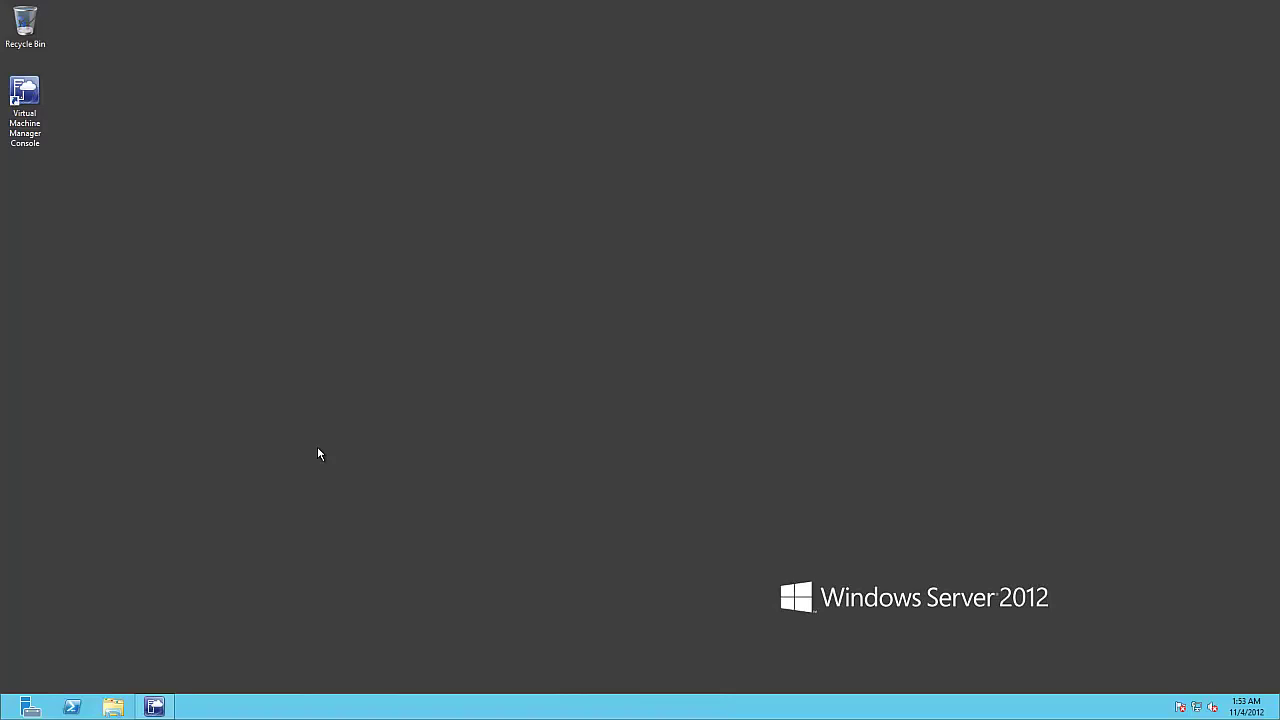
Step: Restore the Virtual Machine Manager console window from the taskbar
{"action": "left_click", "coordinate": [162, 706]}
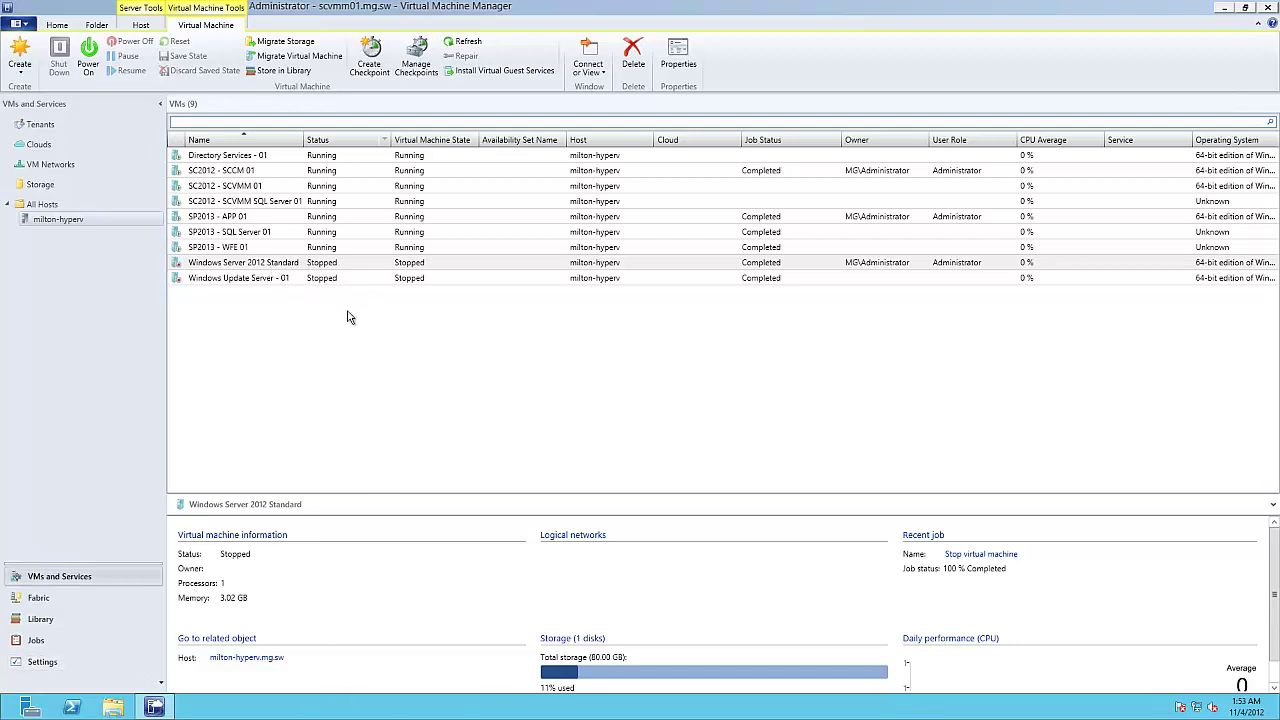
Step: Select the stopped Windows Server 2012 Standard VM in the VMs list
{"action": "left_click", "coordinate": [289, 266]}
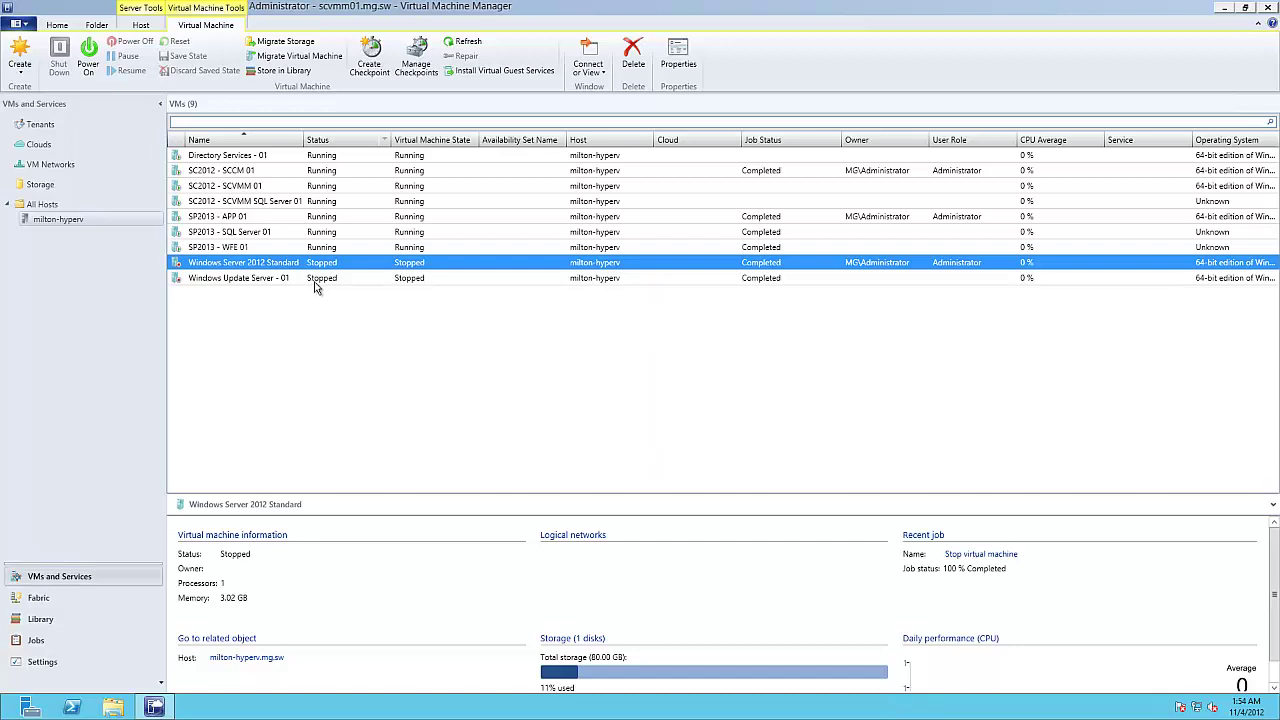
Step: Create a VM template from Windows Server 2012 Standard, accepting the source VM will be destroyed
{"action": "right_click", "coordinate": [333, 266]}
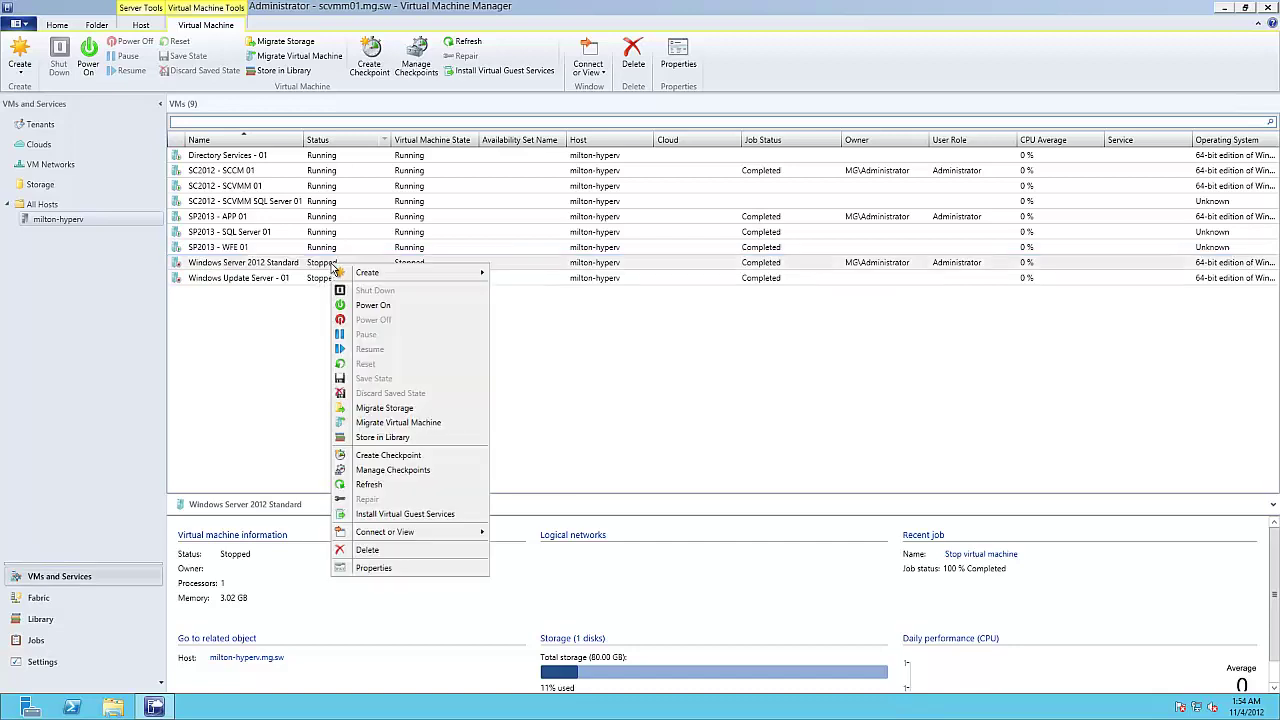
{"action": "mouse_move", "coordinate": [362, 275]}
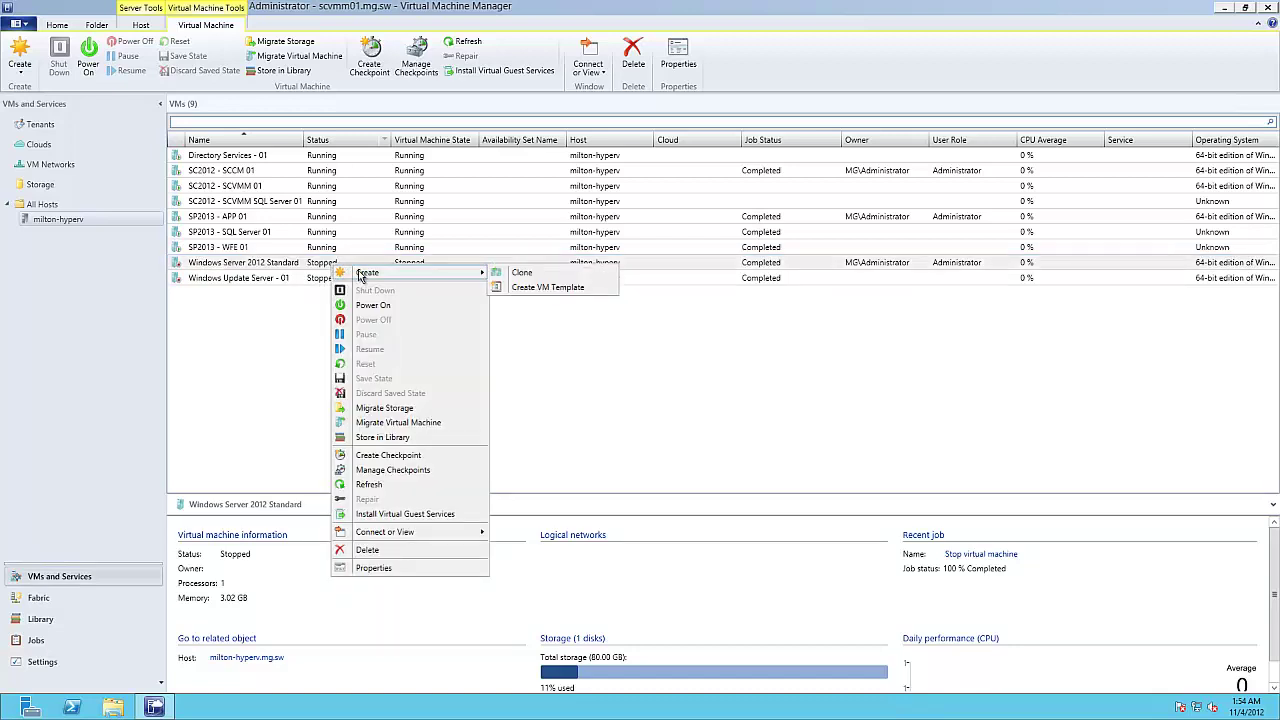
{"action": "left_click", "coordinate": [549, 288]}
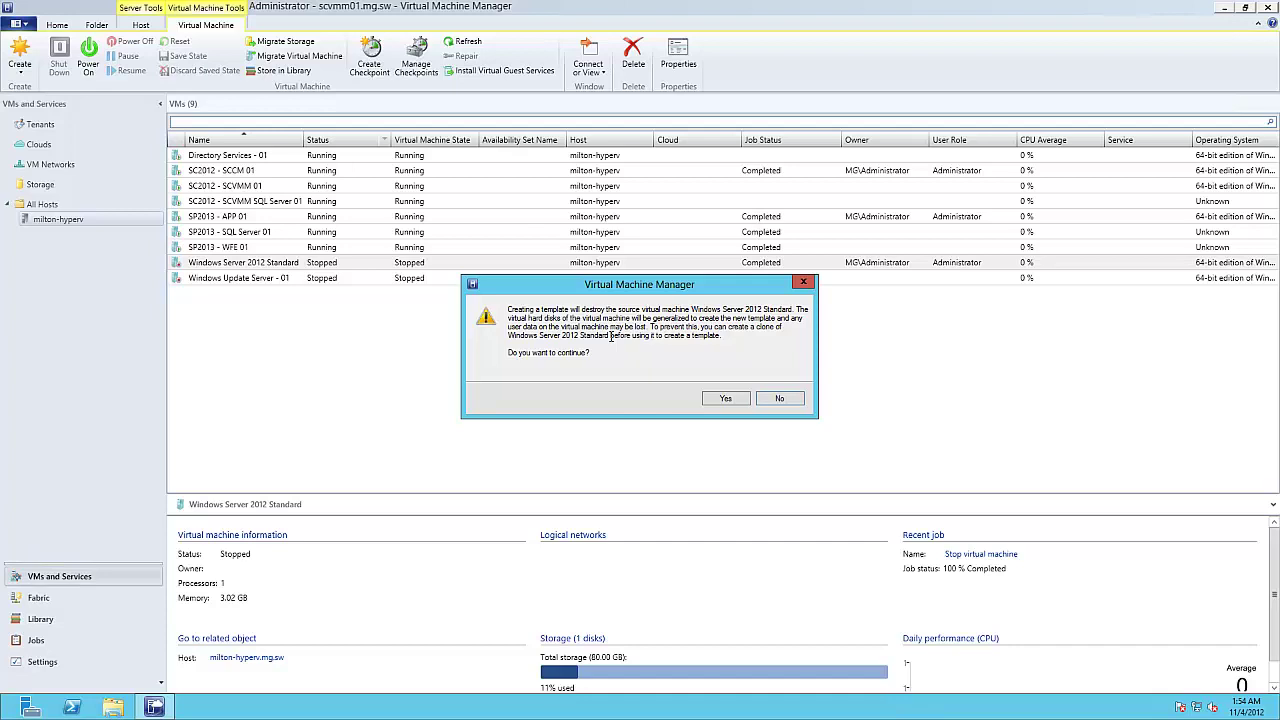
{"action": "left_click", "coordinate": [727, 399]}
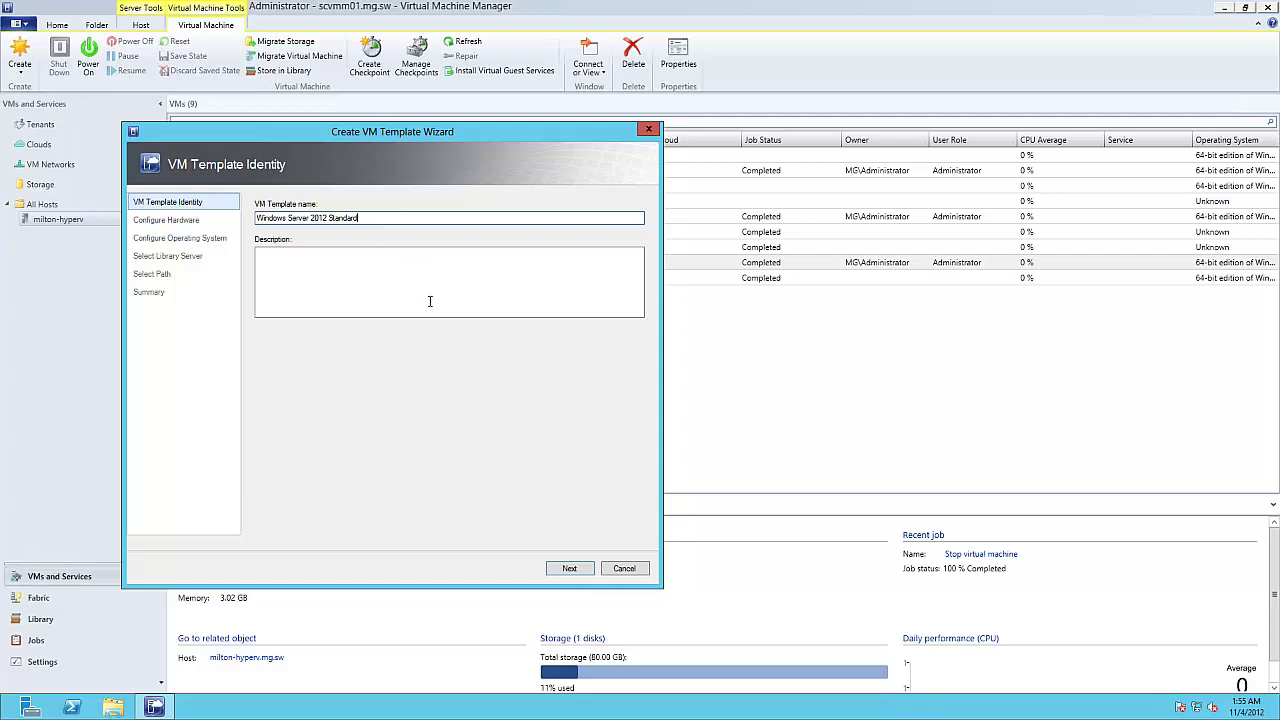
Step: Keep the name Windows Server 2012 Standard and default DVD and processor hardware
{"action": "left_click", "coordinate": [568, 569]}
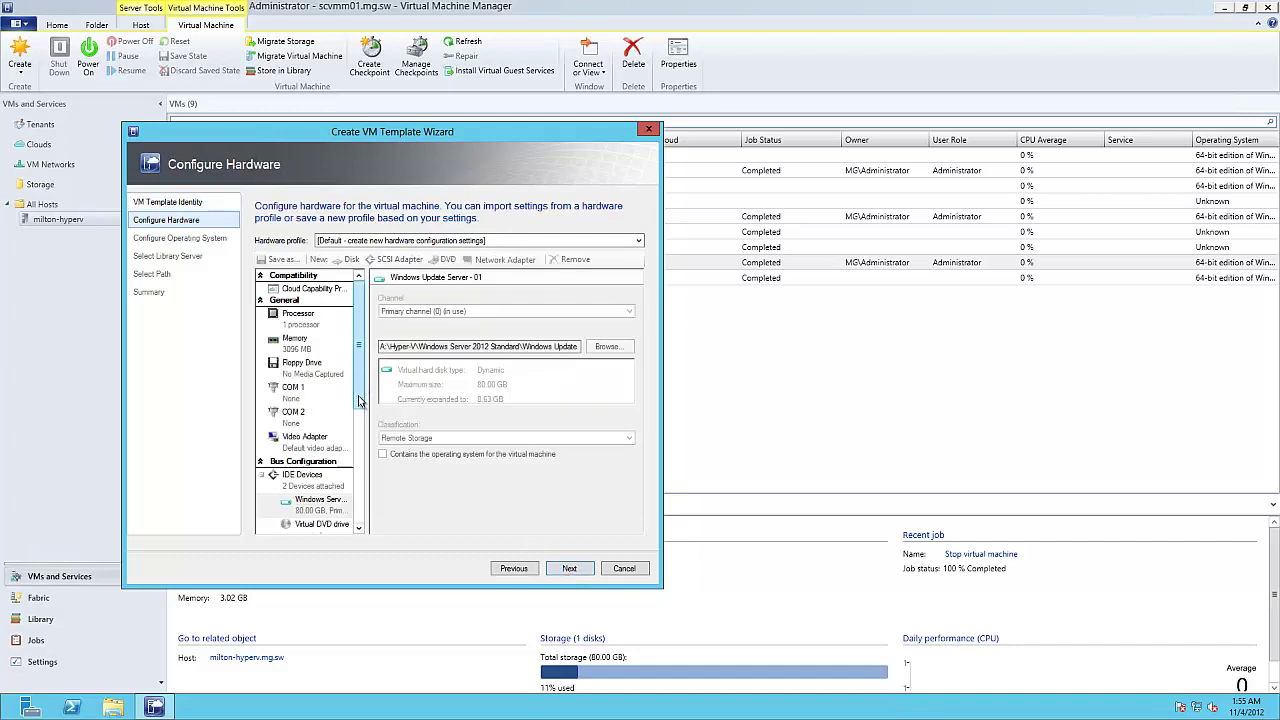
{"action": "left_click_drag", "start_coordinate": [358, 383], "coordinate": [358, 345]}
{"action": "left_click", "coordinate": [322, 370]}
{"action": "left_click", "coordinate": [306, 317]}
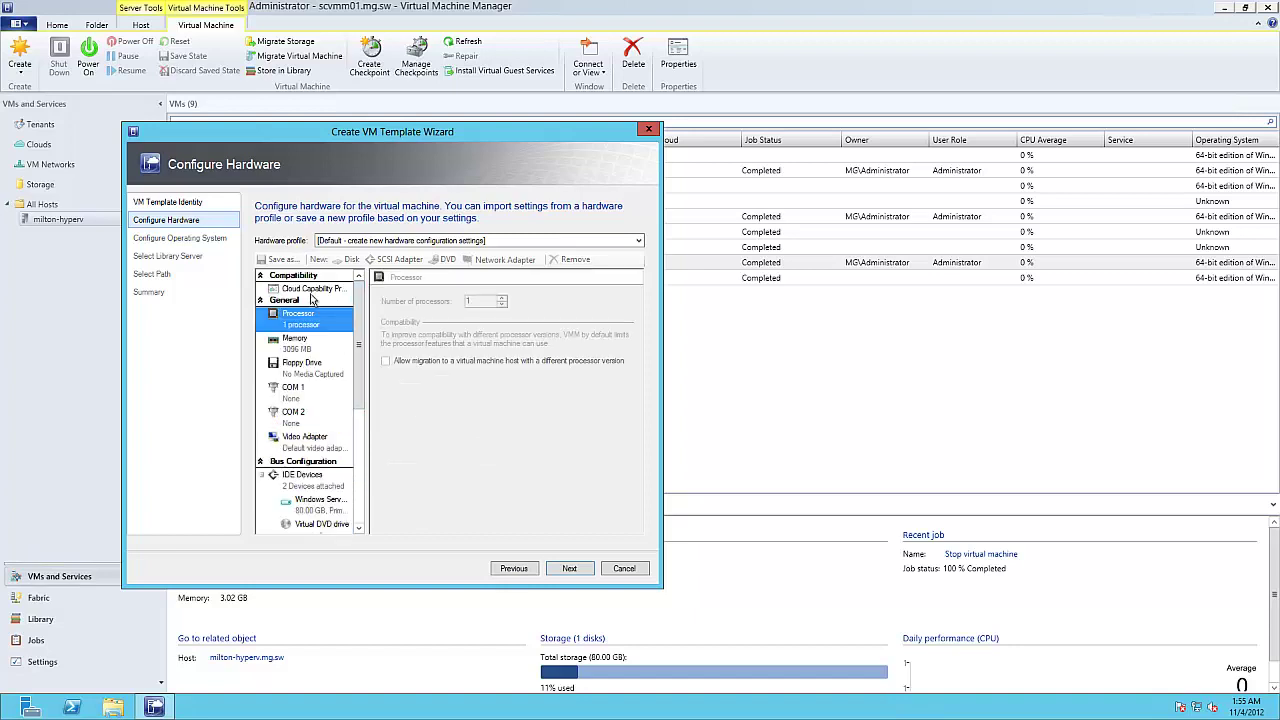
{"action": "left_click", "coordinate": [558, 568]}
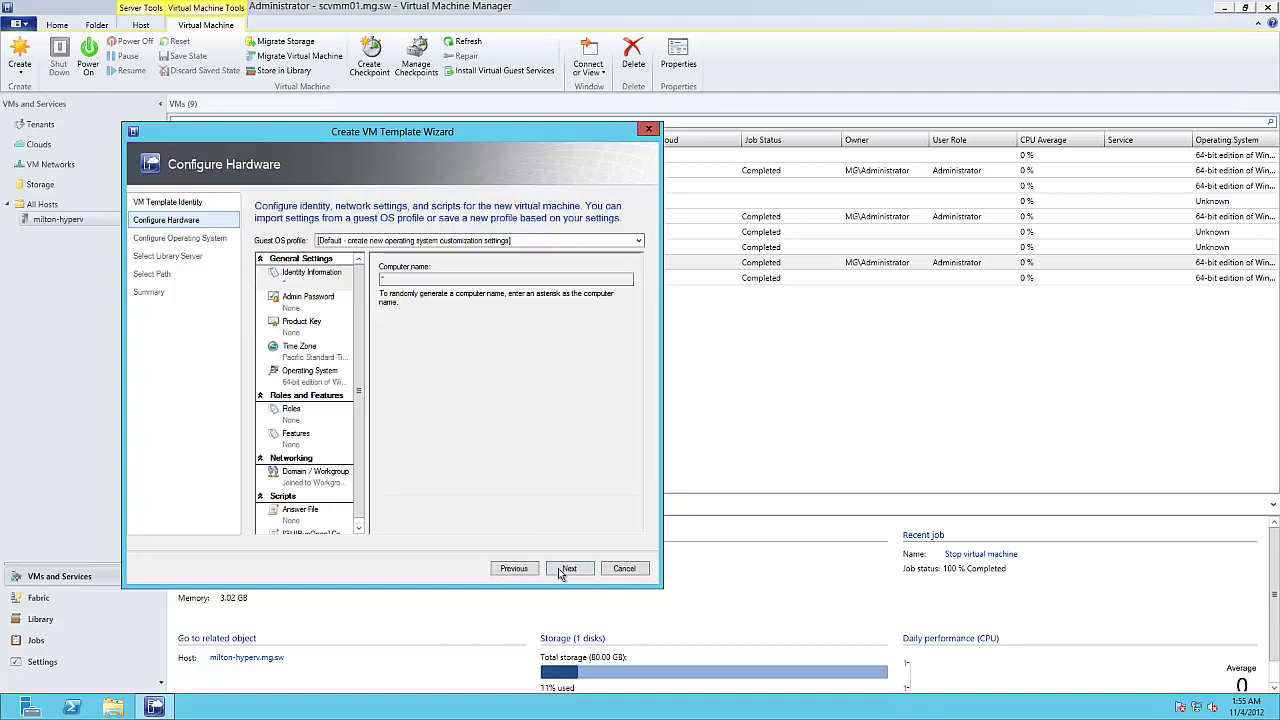
Step: Specify and confirm a local administrator password for the template
{"action": "left_click", "coordinate": [323, 328]}
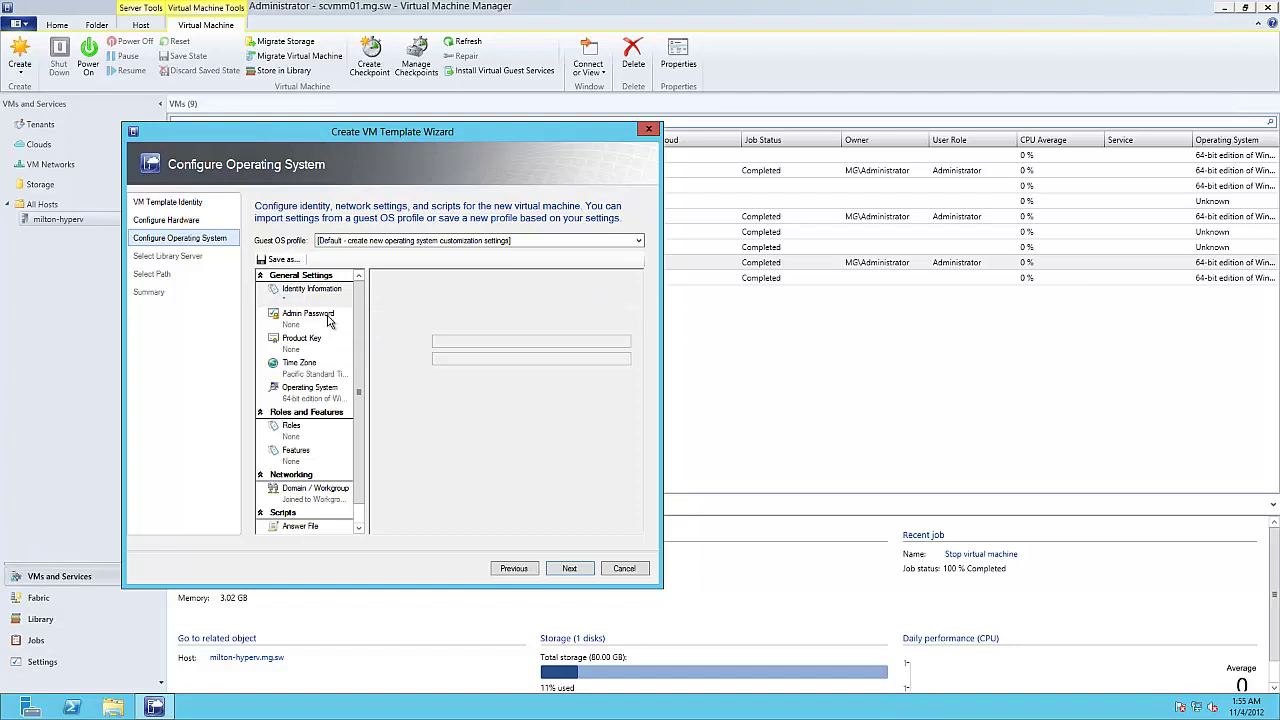
{"action": "left_click", "coordinate": [463, 341]}
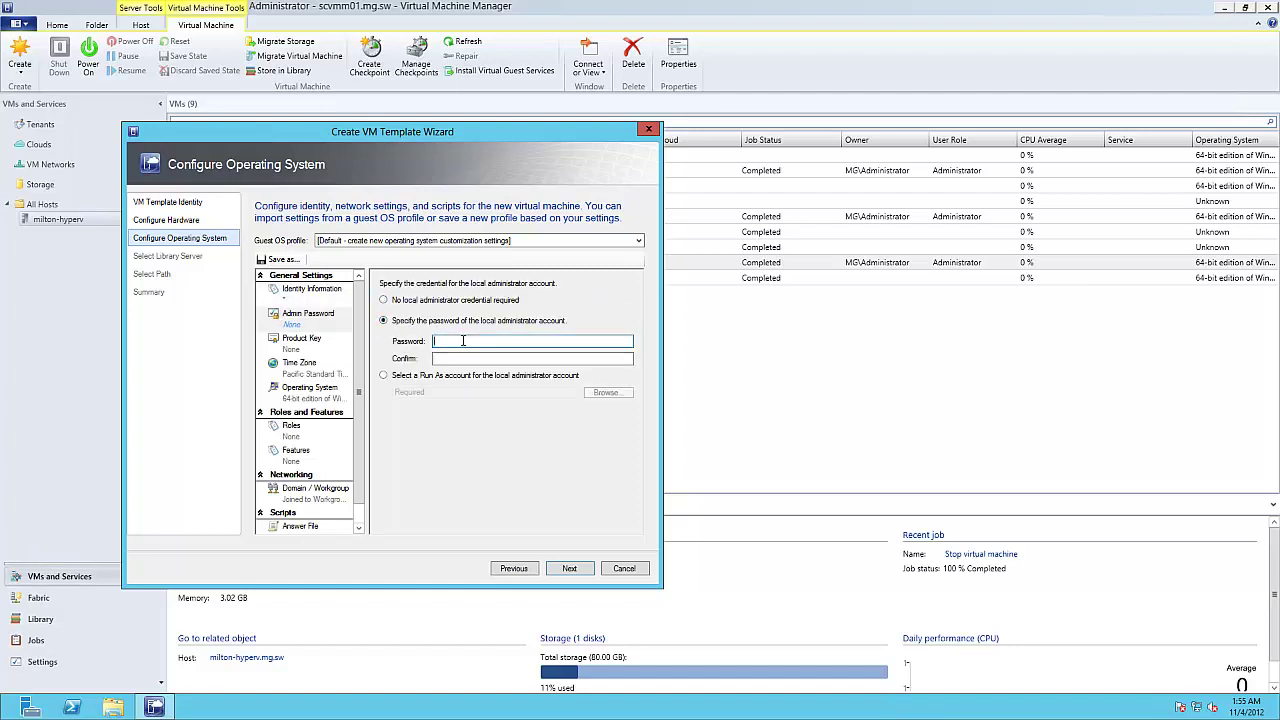
{"action": "type", "text": "Pa$$w0rd"}
{"action": "key", "text": "Tab"}
{"action": "type", "text": "Pa$$w0rd"}
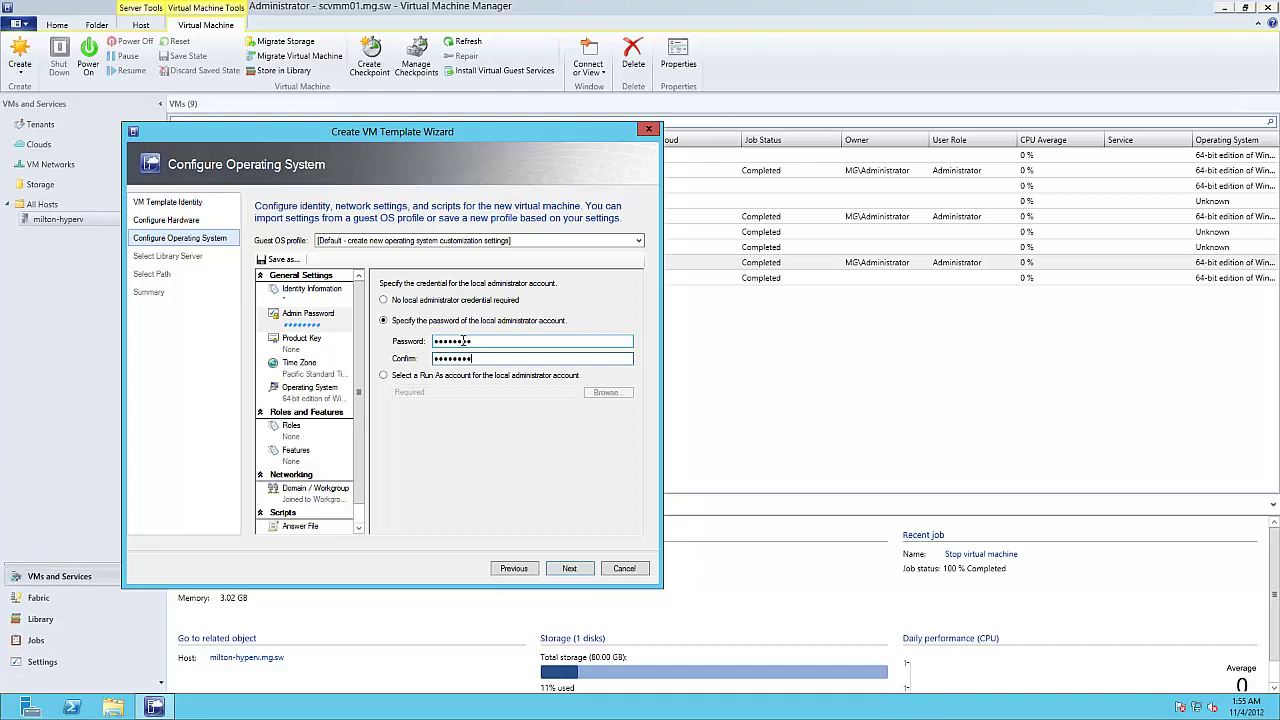
{"action": "left_click", "coordinate": [297, 301]}
{"action": "left_click", "coordinate": [298, 325]}
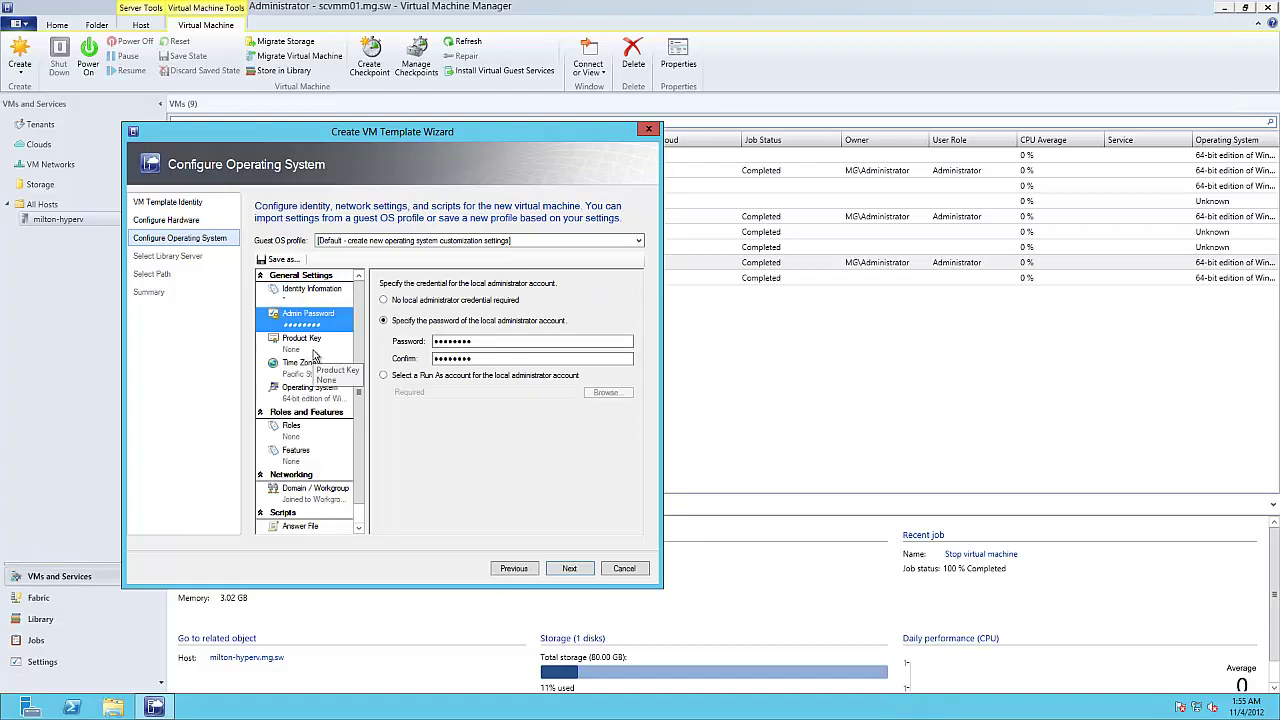
{"action": "left_click", "coordinate": [313, 352]}
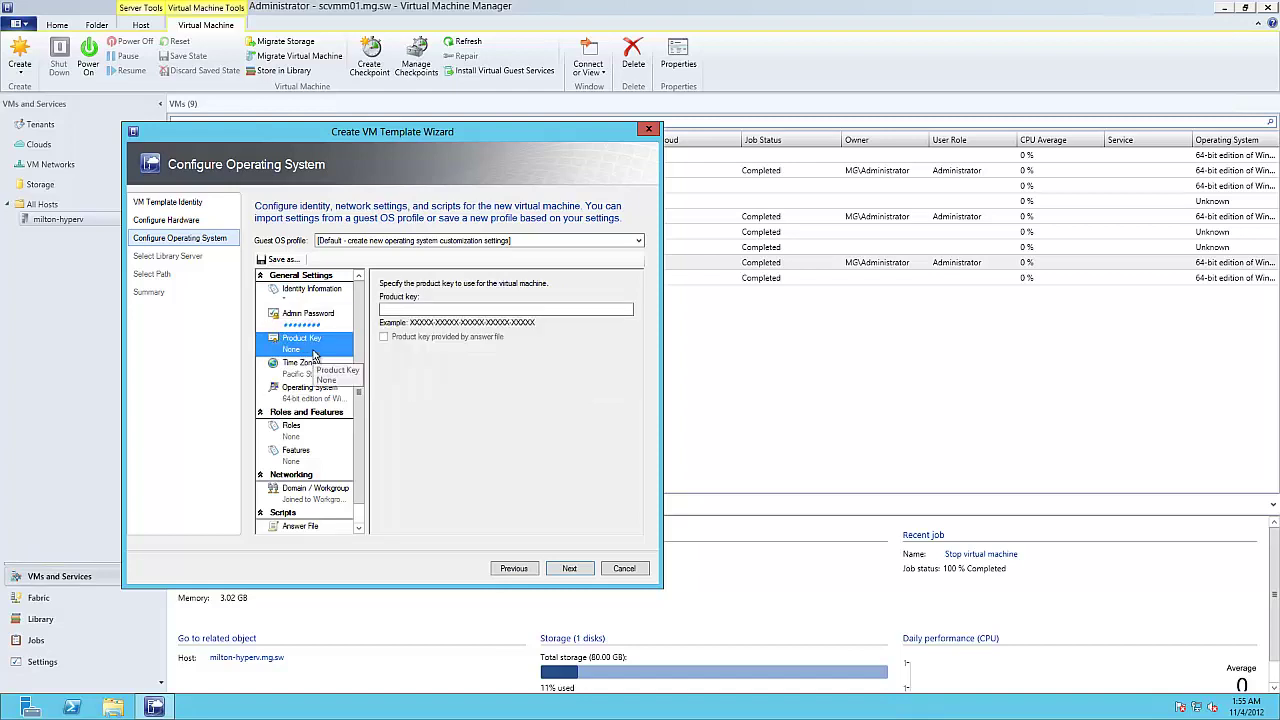
Step: Set the time zone to (GMT+08:00) Kuala Lumpur, Singapore, then review guest OS and roles
{"action": "left_click", "coordinate": [305, 367]}
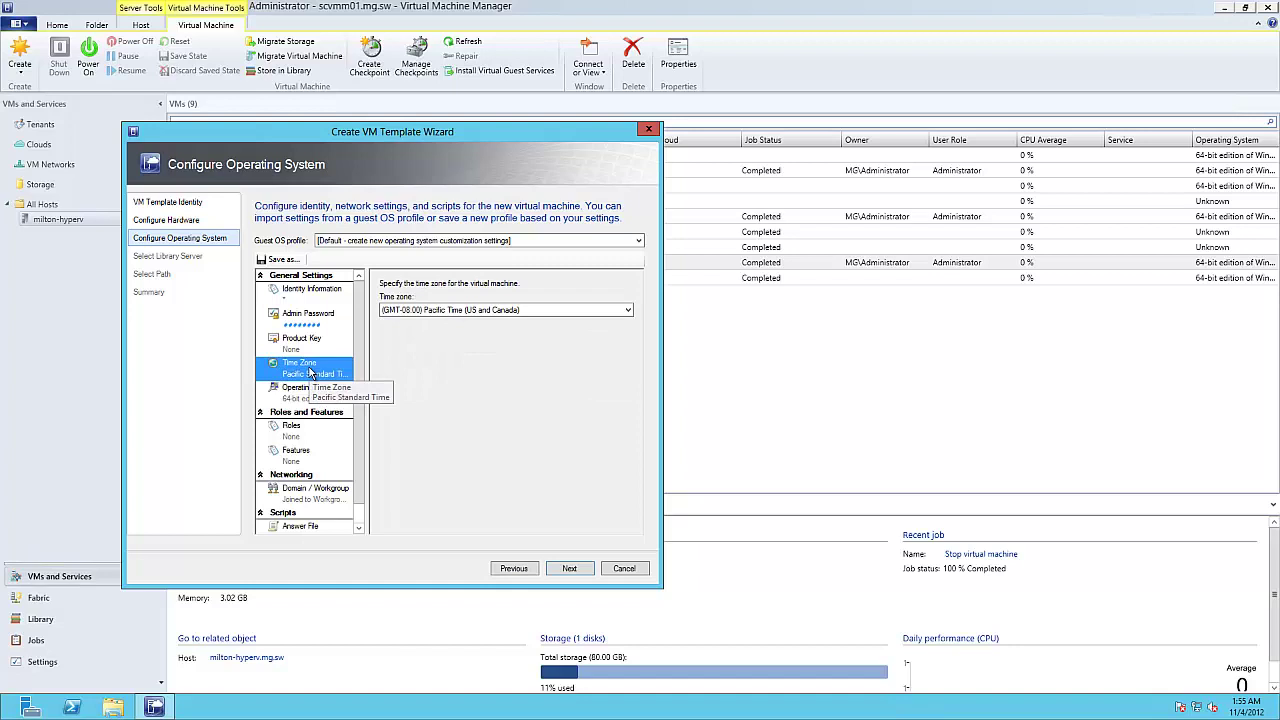
{"action": "left_click", "coordinate": [513, 314]}
{"action": "left_click_drag", "start_coordinate": [634, 395], "coordinate": [636, 550]}
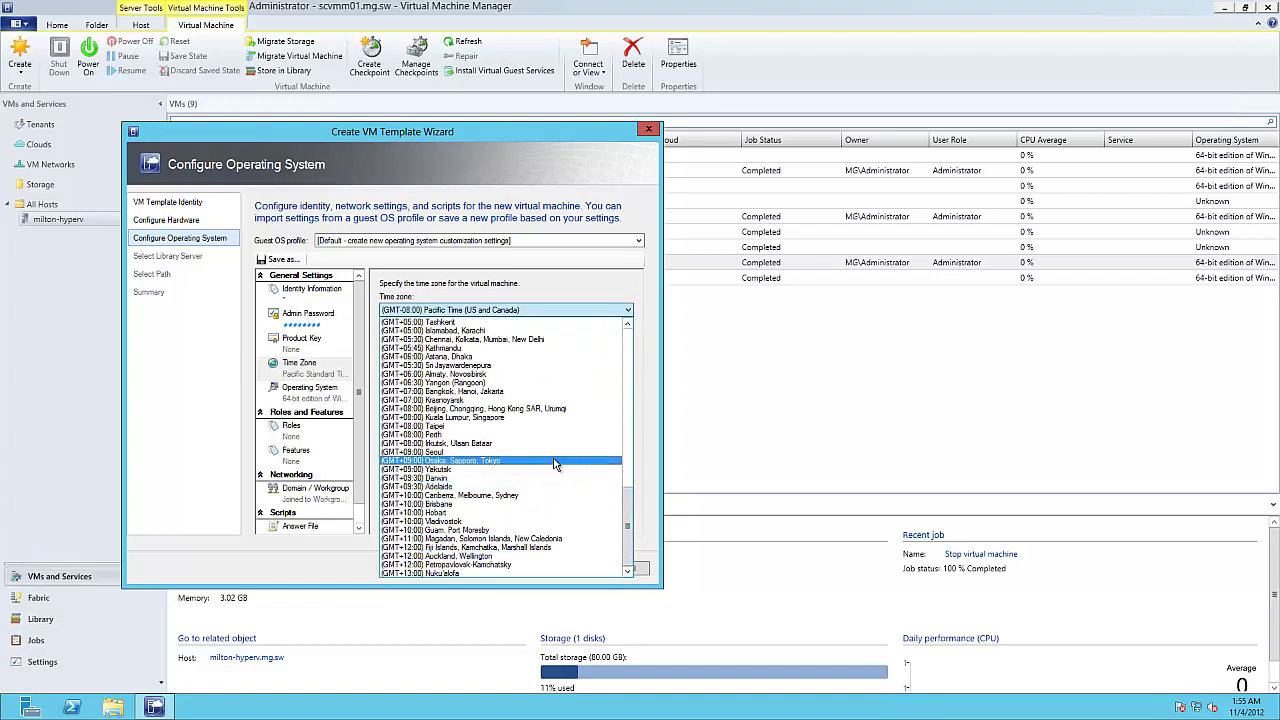
{"action": "left_click", "coordinate": [557, 417]}
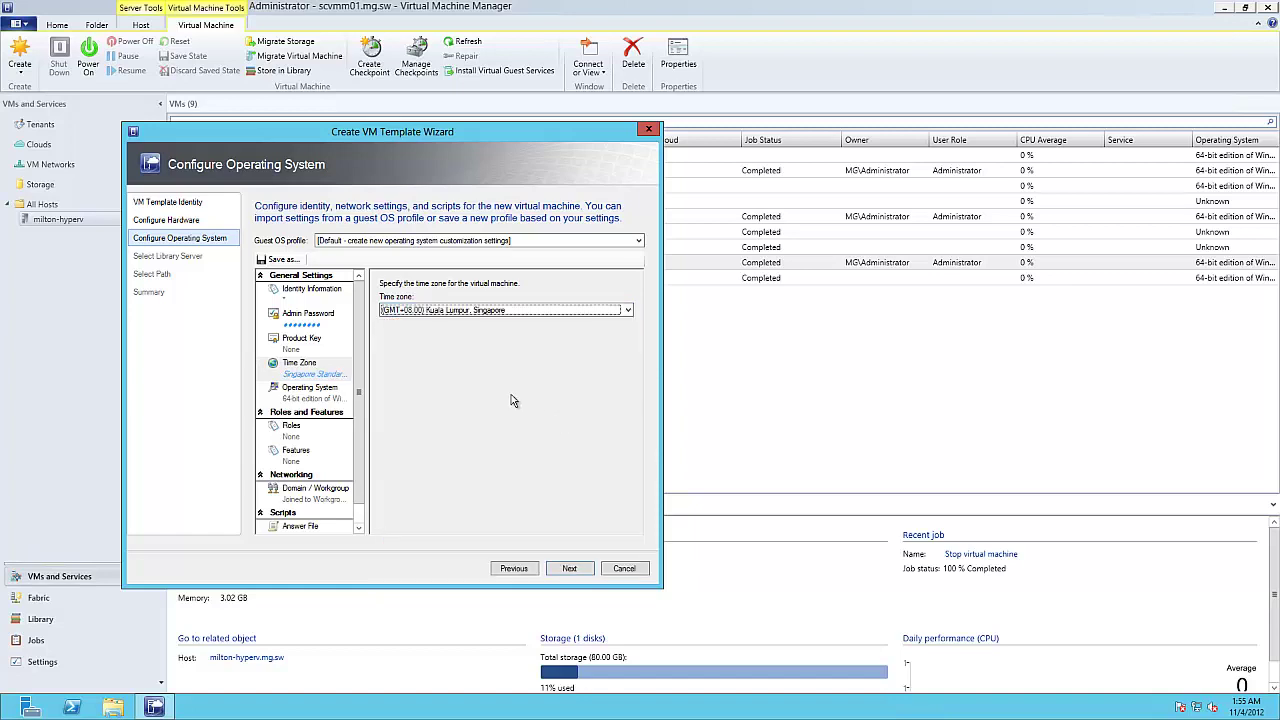
{"action": "left_click", "coordinate": [315, 396]}
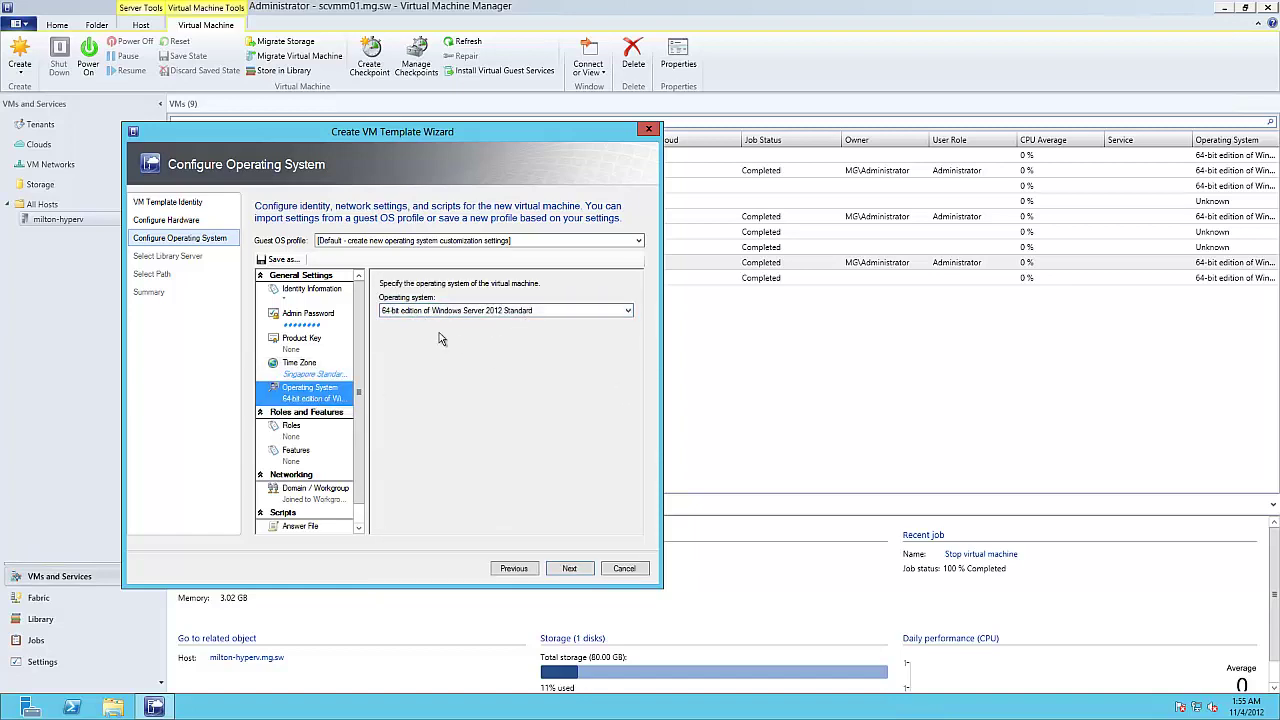
{"action": "left_click", "coordinate": [320, 432]}
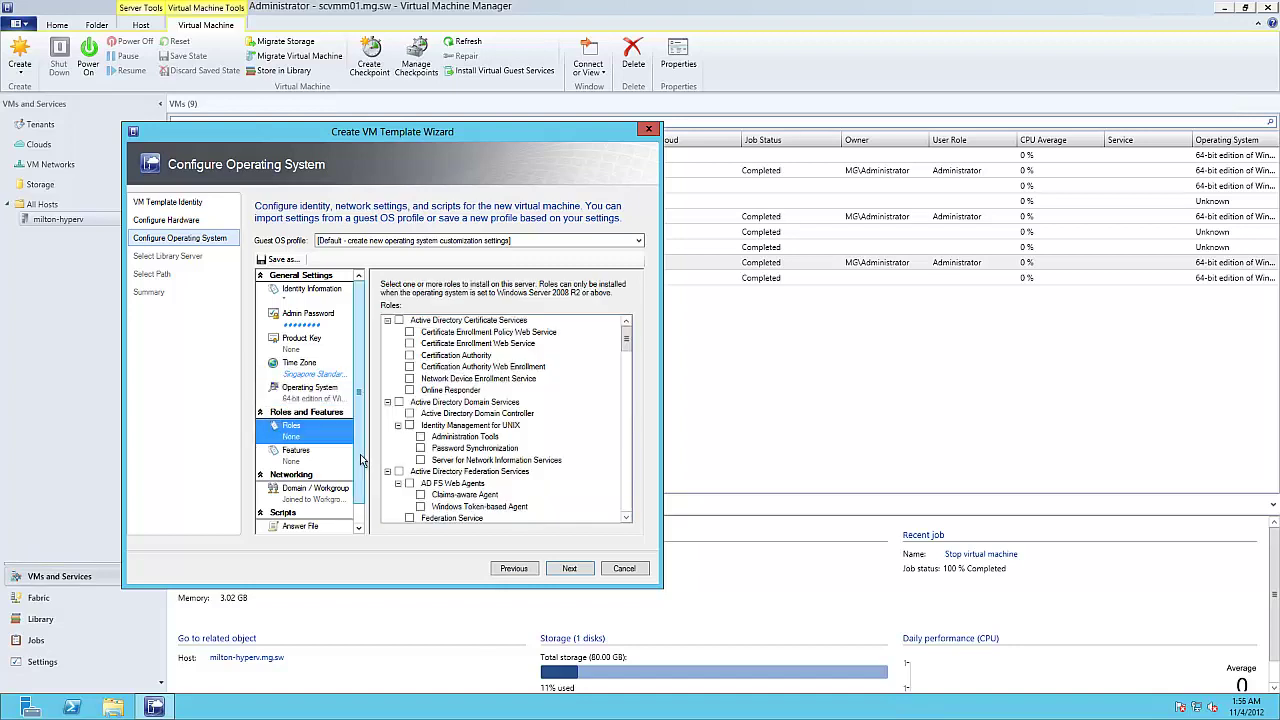
Step: Review available features, enter the Windows product key, and continue to Select Library Server
{"action": "scroll", "coordinate": [360, 462], "scroll_direction": "down", "scroll_amount": 1}
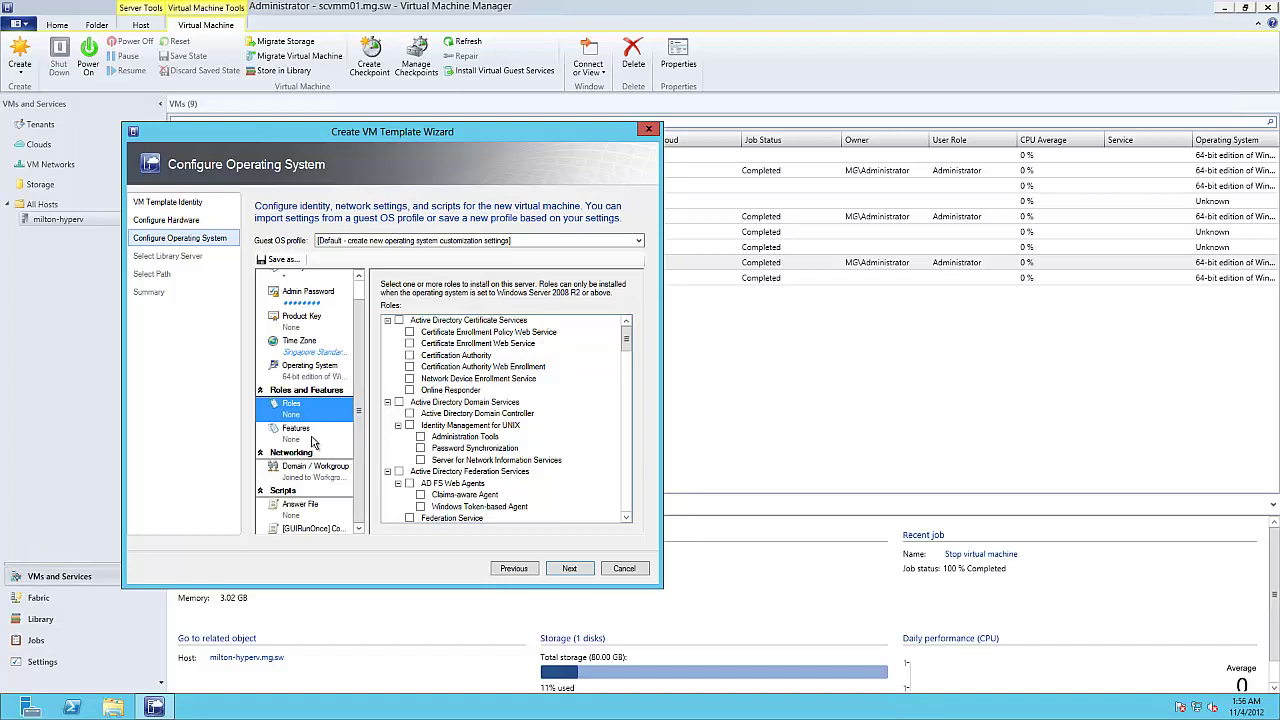
{"action": "left_click", "coordinate": [316, 440]}
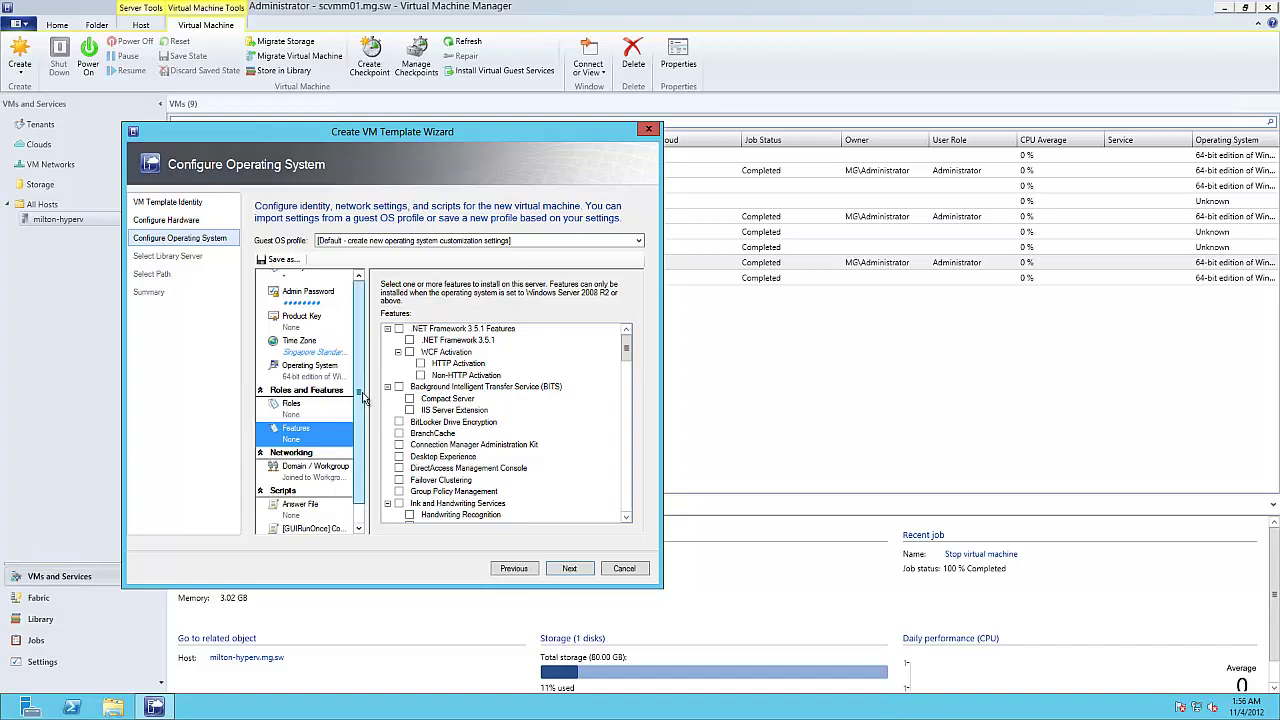
{"action": "scroll", "coordinate": [318, 378], "scroll_direction": "up", "scroll_amount": 2}
{"action": "left_click", "coordinate": [313, 341]}
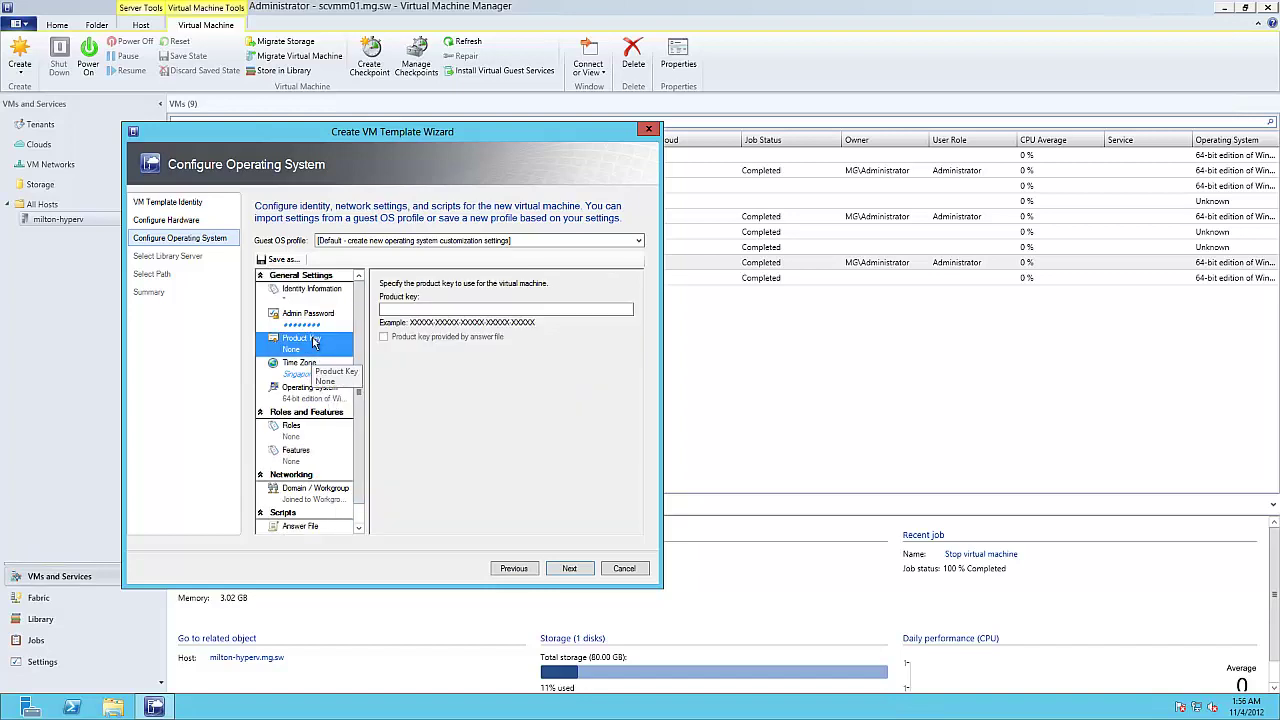
{"action": "left_click", "coordinate": [432, 310]}
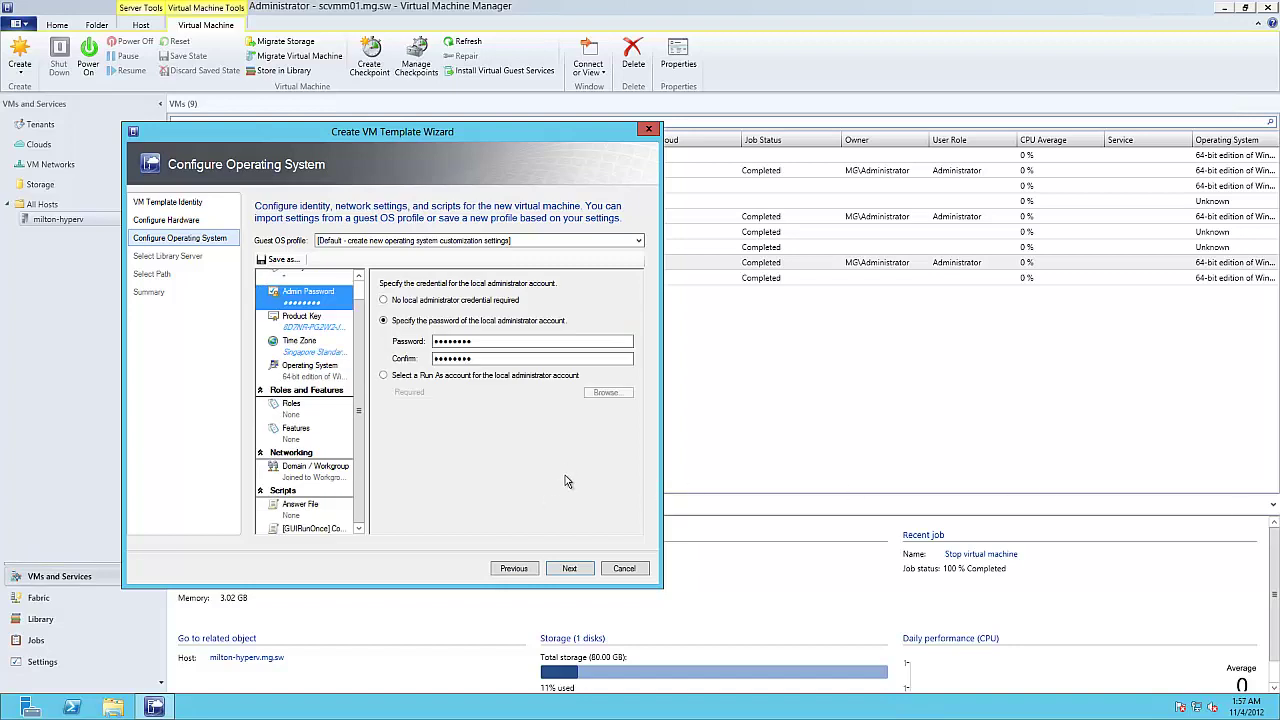
{"action": "left_click", "coordinate": [572, 569]}
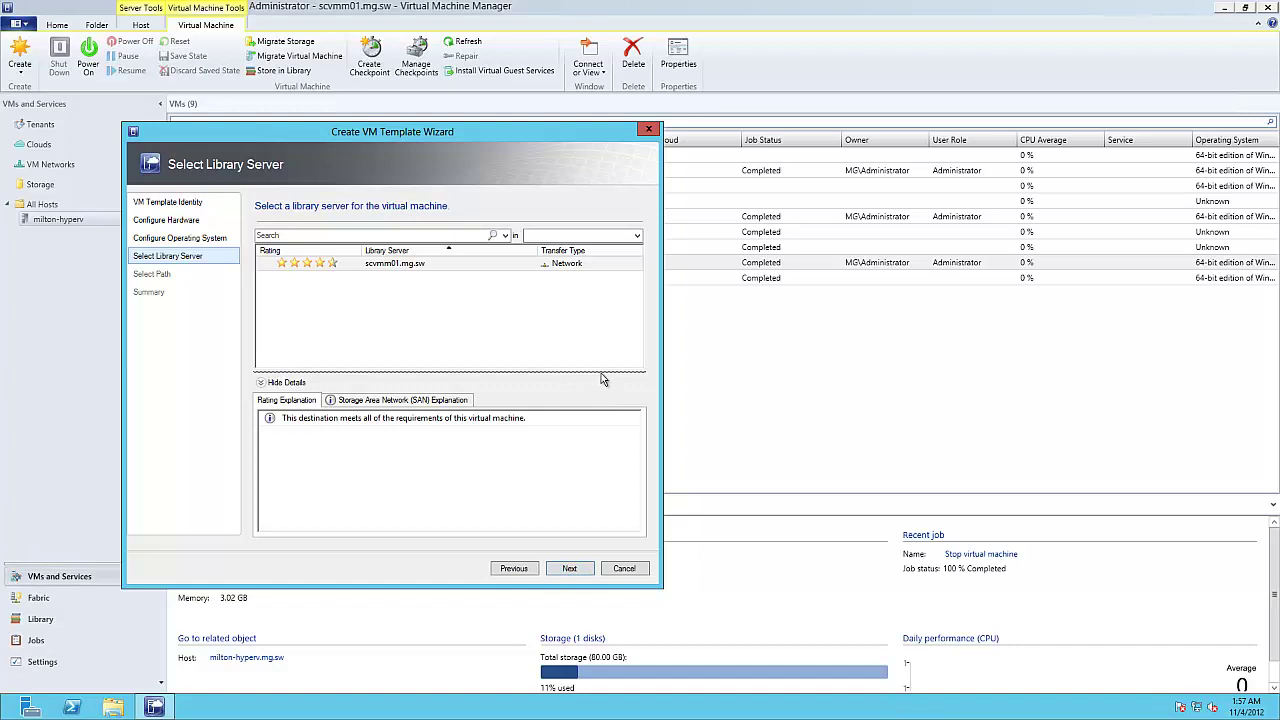
Step: Use library server scvmm01.mg.sw with path \\scvmm01.mg.sw\MSSCVMMLibrary and advance to Summary
{"action": "left_click", "coordinate": [569, 569]}
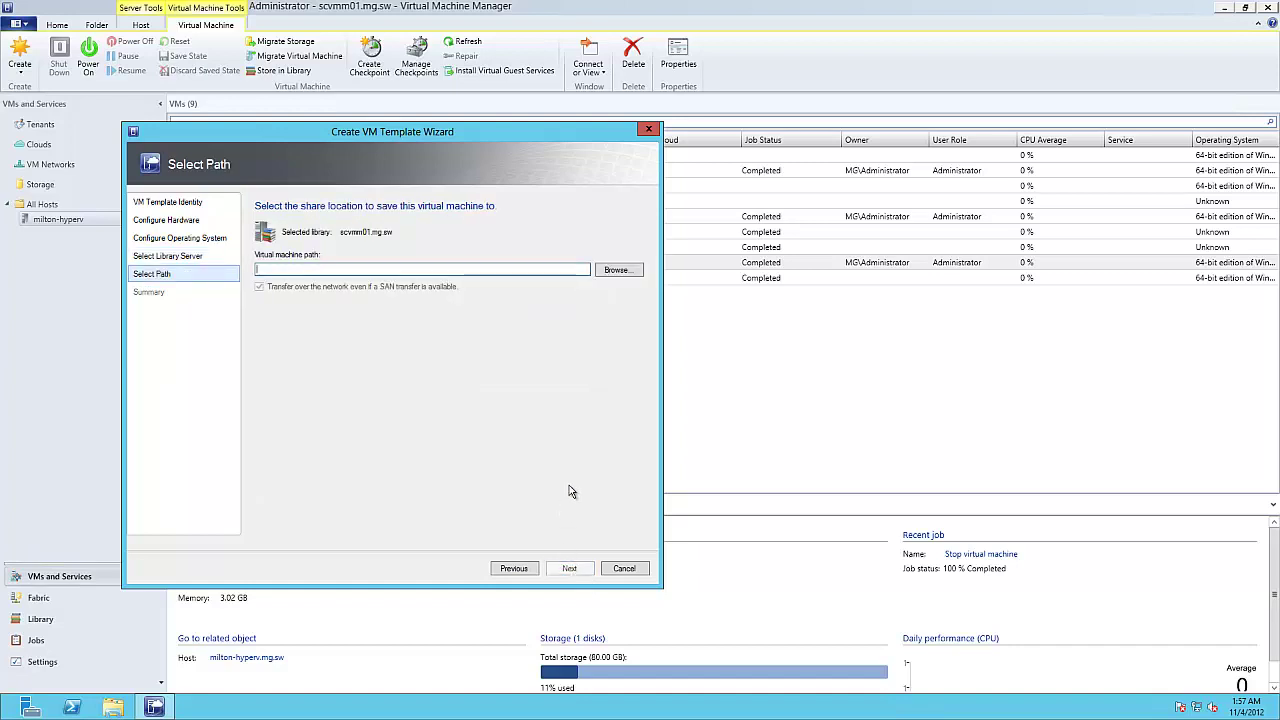
{"action": "left_click", "coordinate": [616, 271]}
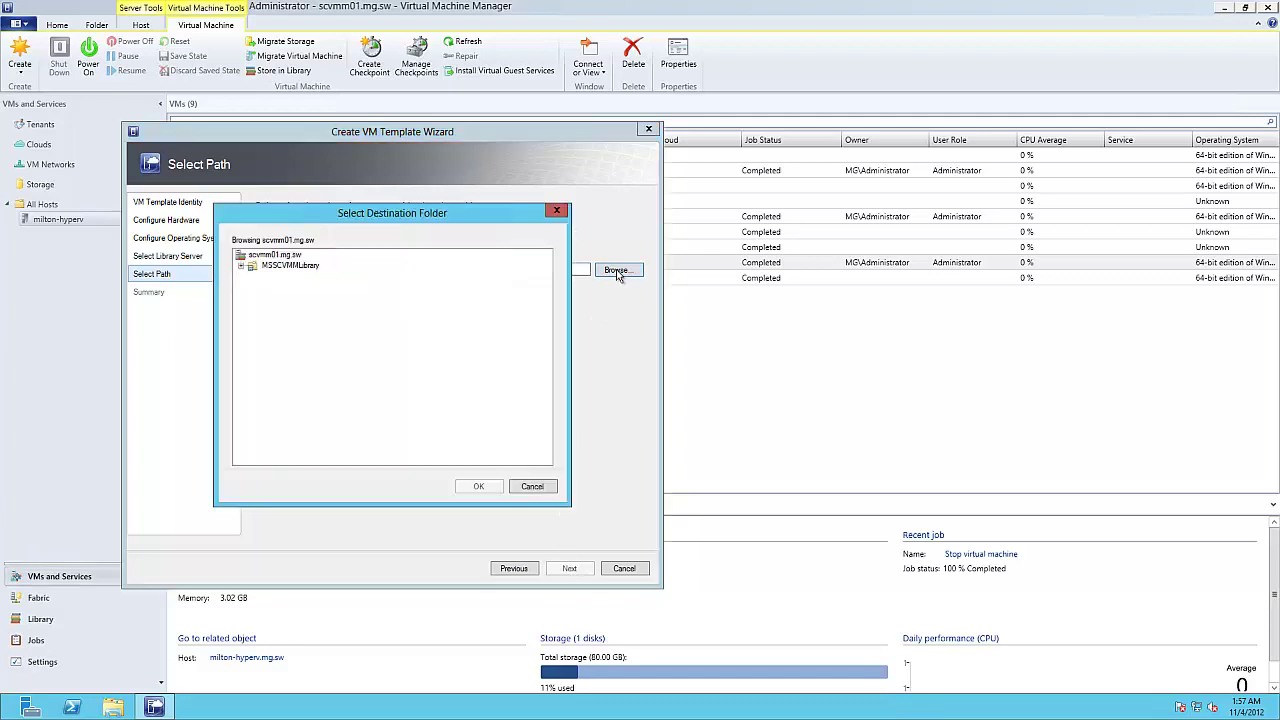
{"action": "left_click", "coordinate": [291, 266]}
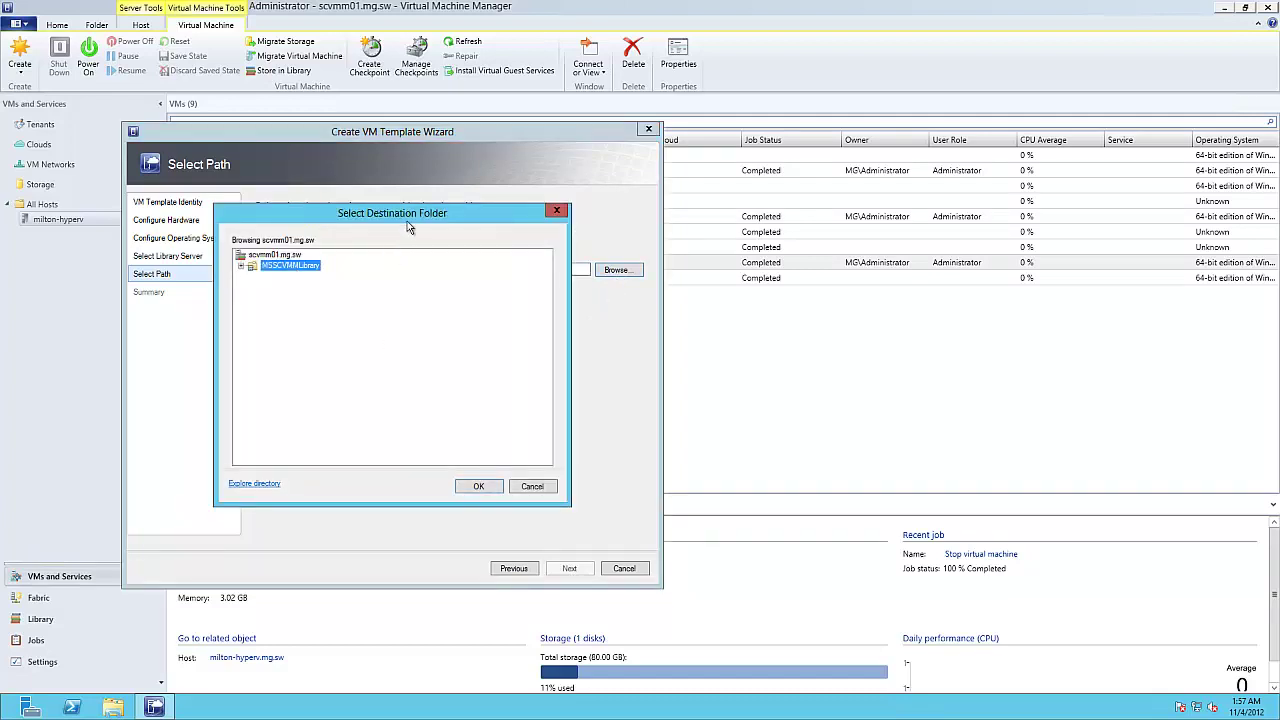
{"action": "left_click", "coordinate": [480, 487]}
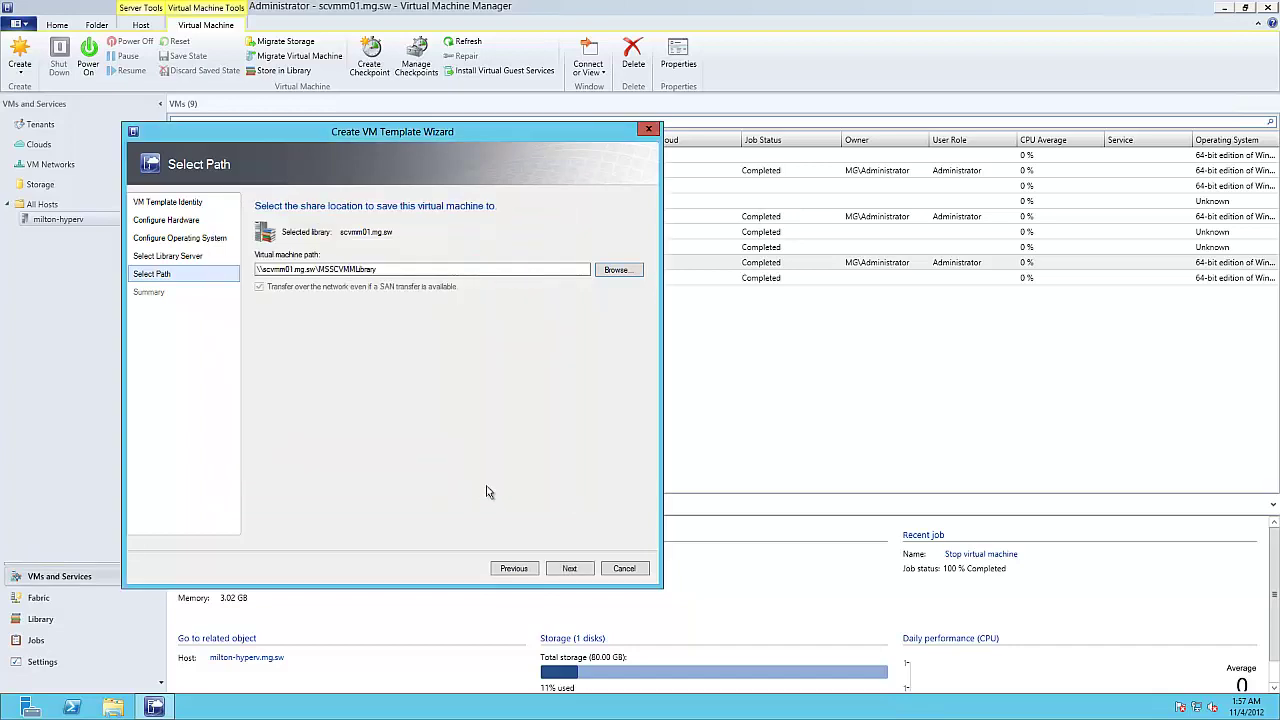
{"action": "left_click", "coordinate": [574, 567]}
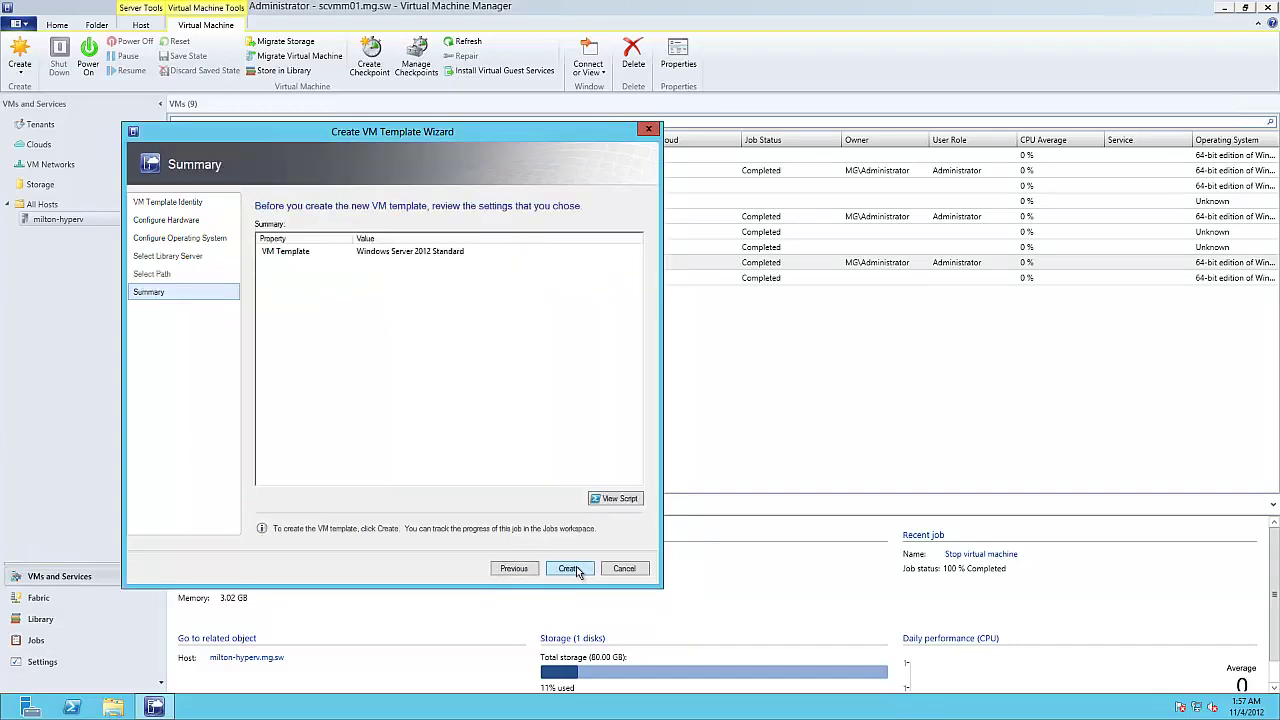
Step: Review the wizard's generated script, then create the Windows Server 2012 Standard template
{"action": "left_click", "coordinate": [618, 498]}
{"action": "left_click_drag", "start_coordinate": [413, 239], "coordinate": [669, 189]}
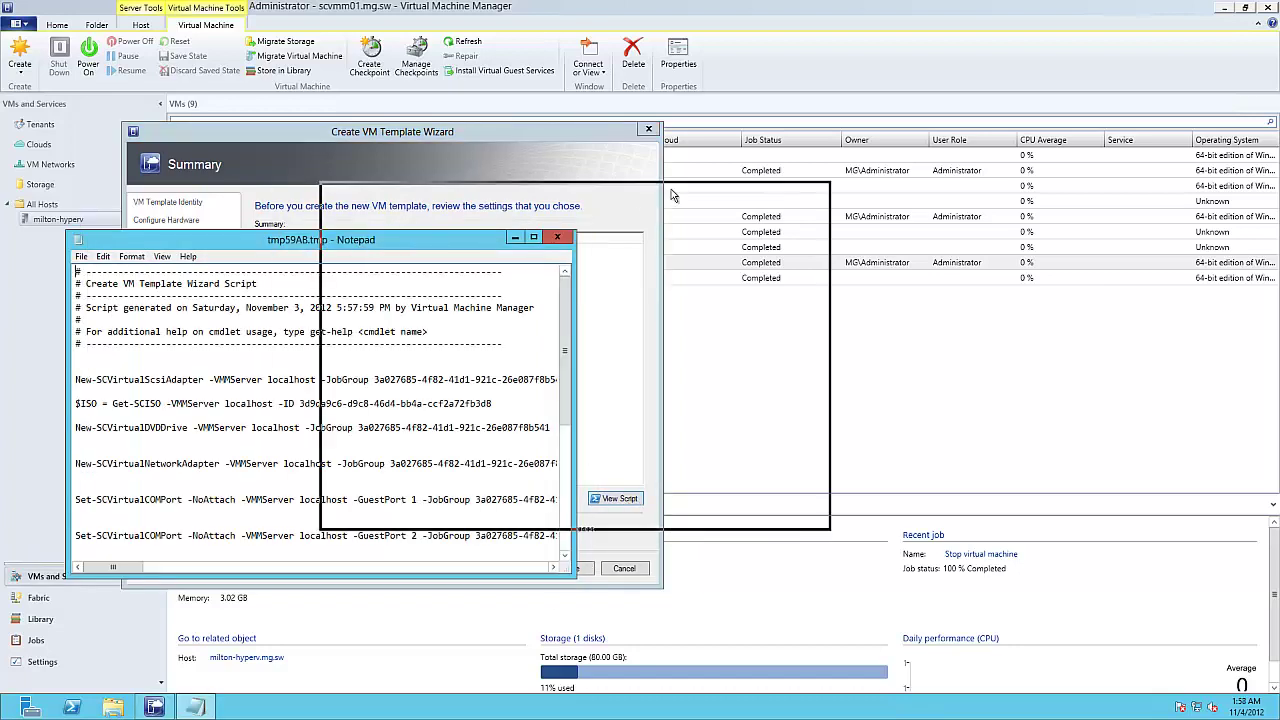
{"action": "left_click_drag", "start_coordinate": [826, 522], "coordinate": [970, 622]}
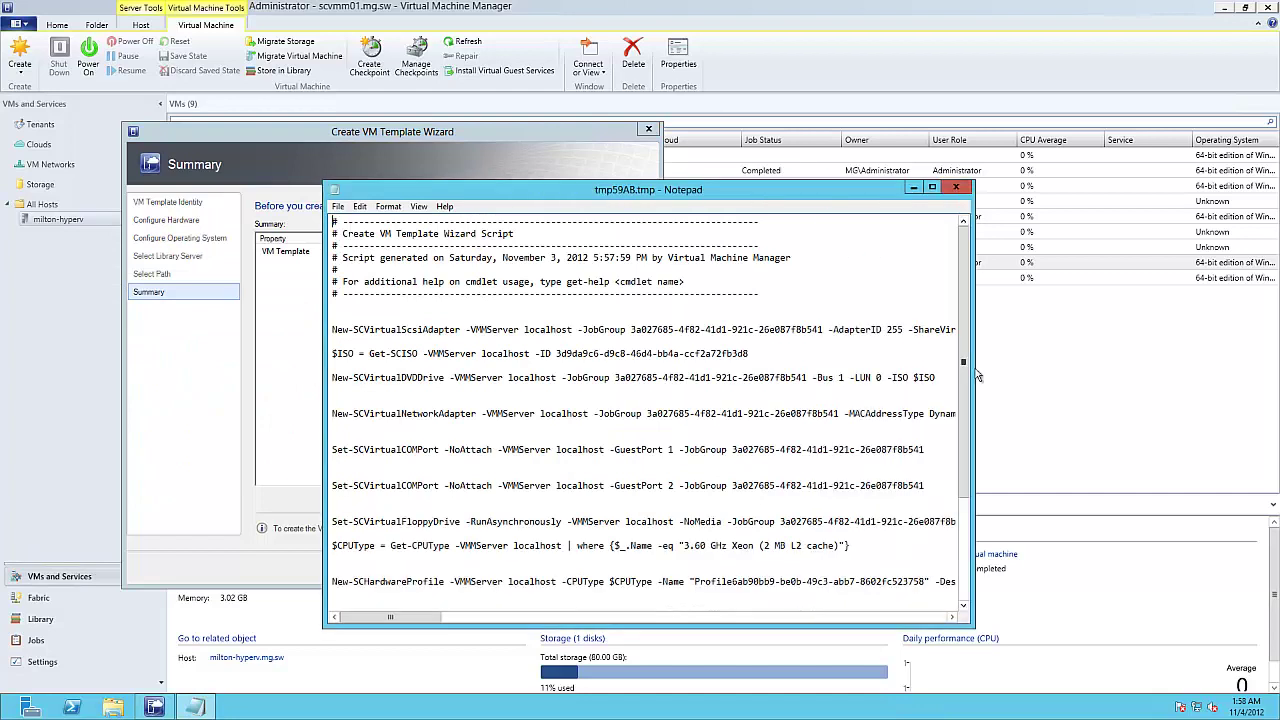
{"action": "left_click_drag", "start_coordinate": [966, 420], "coordinate": [981, 543]}
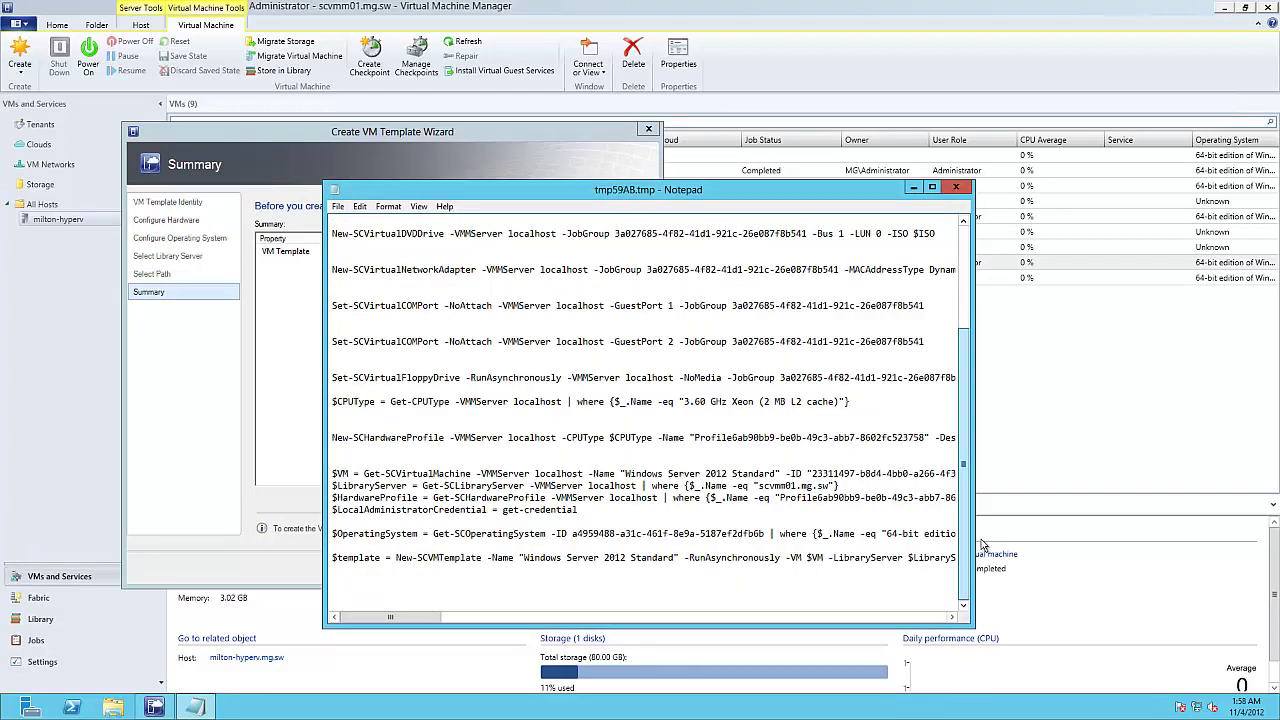
{"action": "left_click", "coordinate": [956, 188]}
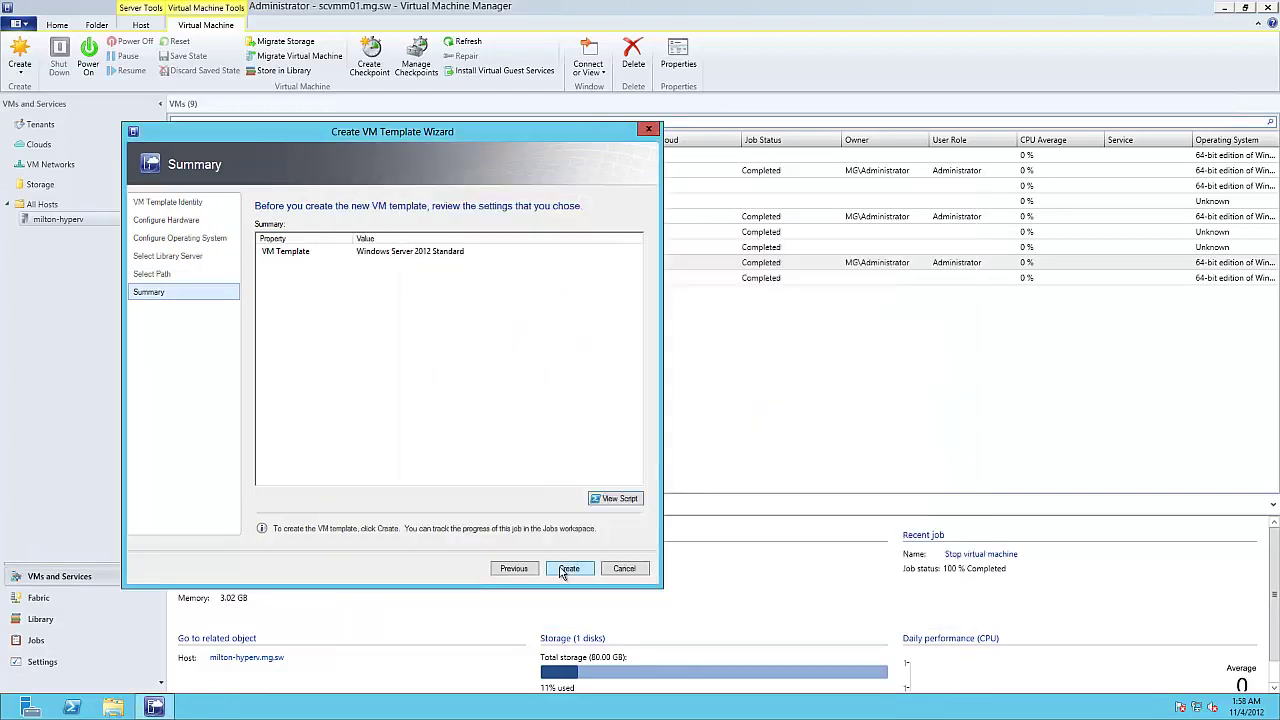
{"action": "left_click", "coordinate": [566, 569]}
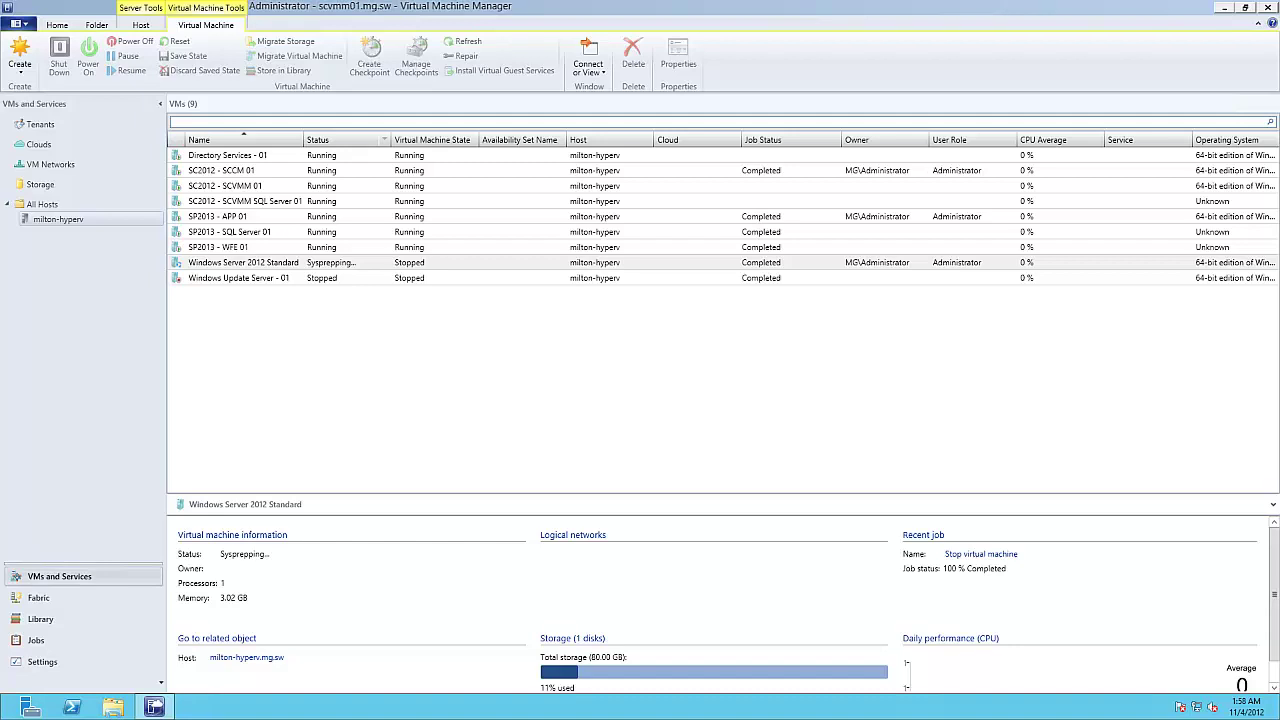
Step: Select the Sysprepping VM and open the recent Jobs list
{"action": "left_click", "coordinate": [524, 264]}
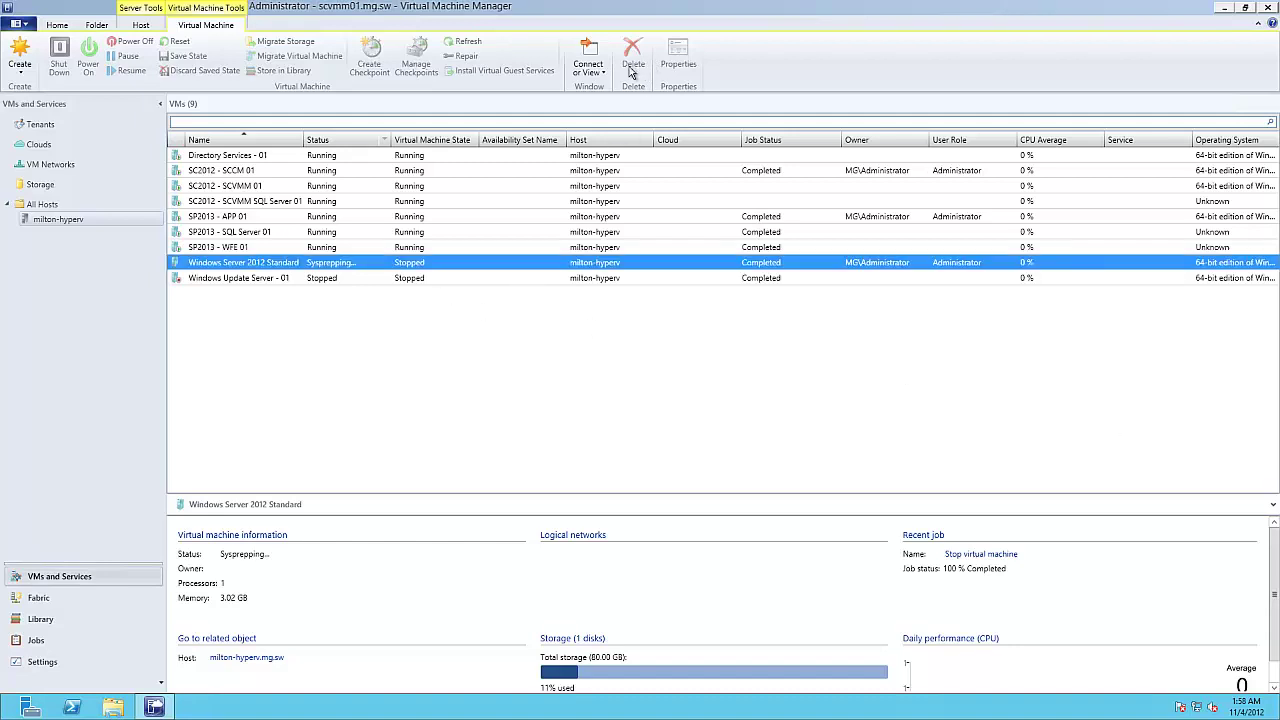
{"action": "left_click", "coordinate": [60, 27]}
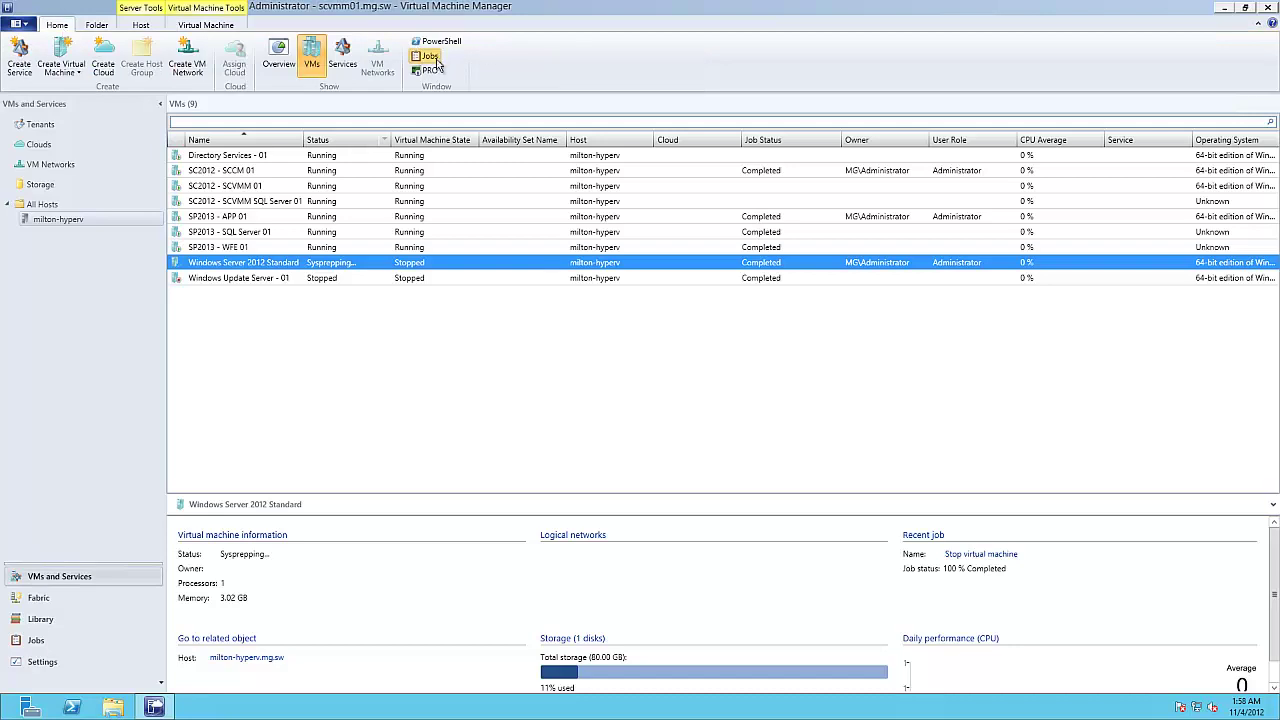
{"action": "left_click", "coordinate": [430, 57]}
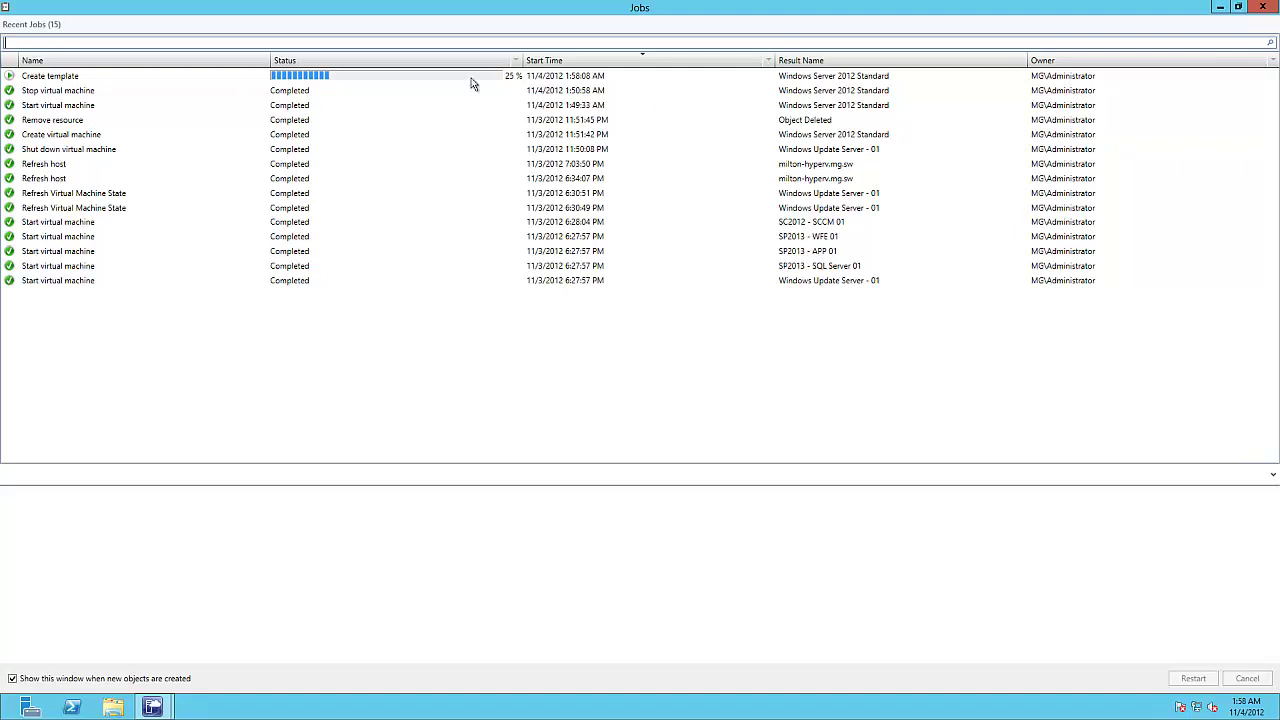
Step: Watch the Create template job details until it shows Completed w/ Info, warning 2912
{"action": "left_click", "coordinate": [565, 80]}
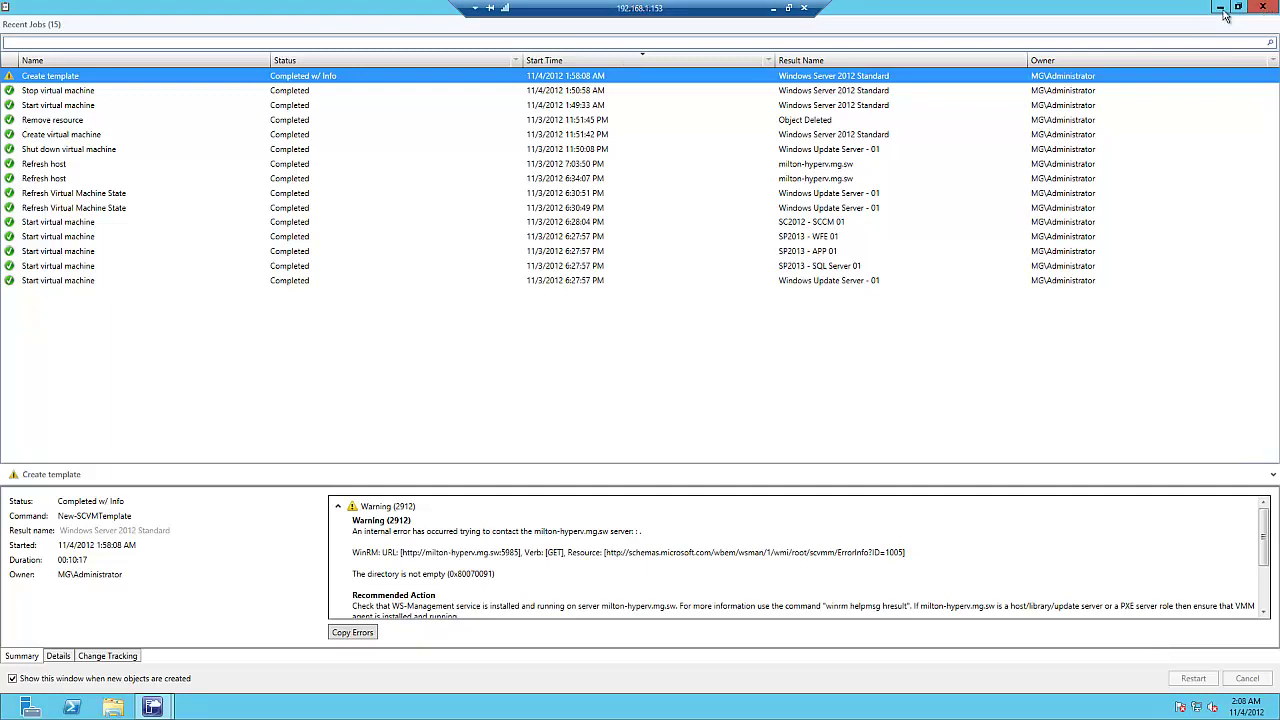
Step: Close the Jobs window to see the eight remaining VMs
{"action": "left_click", "coordinate": [1266, 10]}
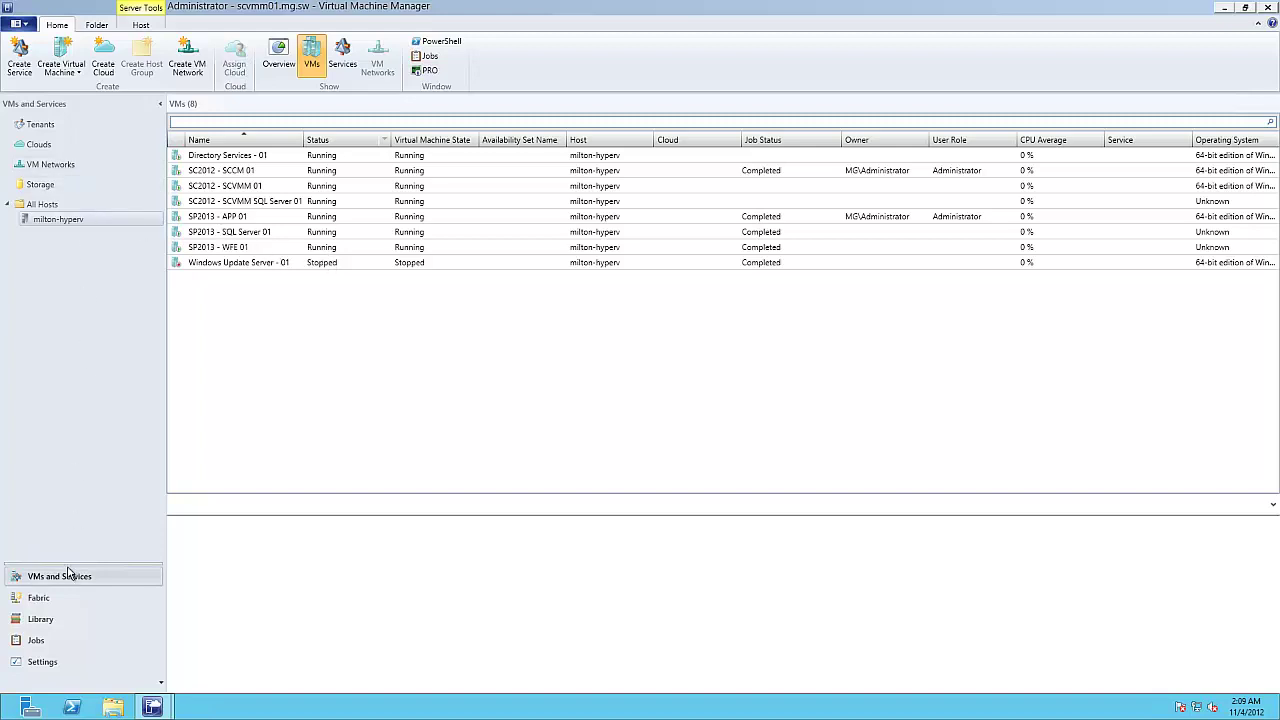
{"action": "left_click", "coordinate": [52, 619]}
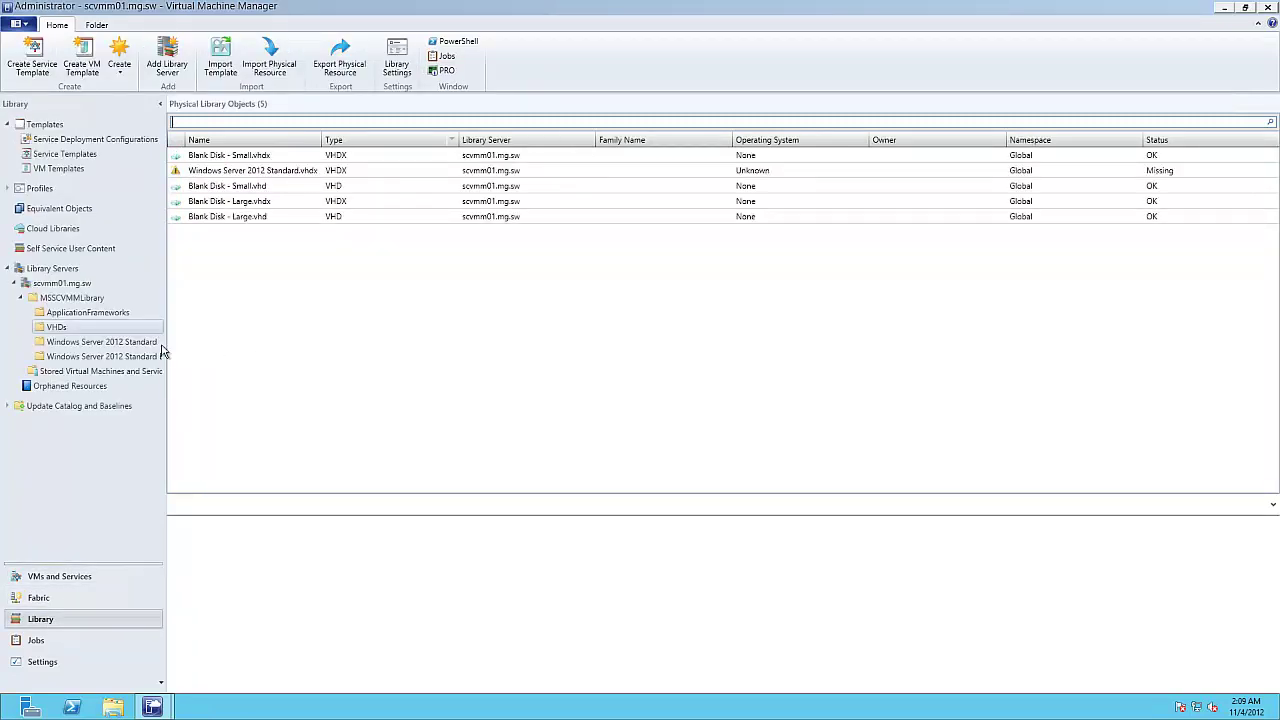
{"action": "left_click", "coordinate": [84, 301]}
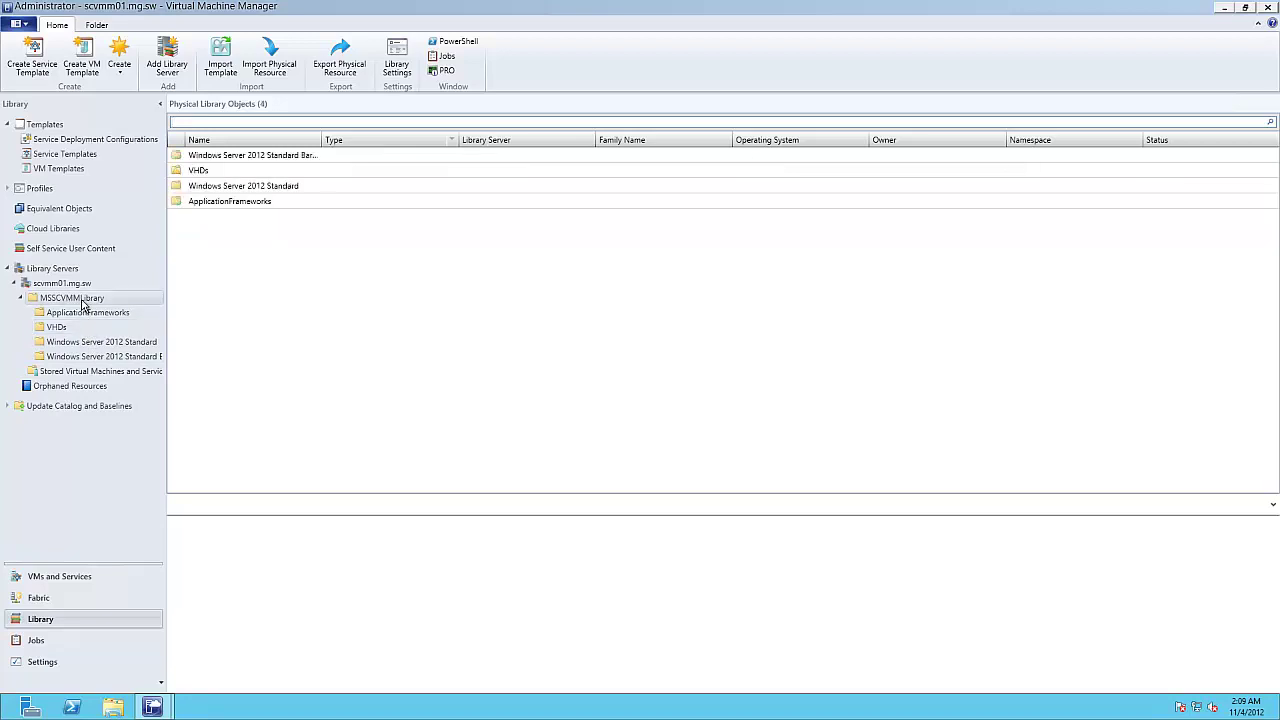
{"action": "left_click", "coordinate": [256, 188]}
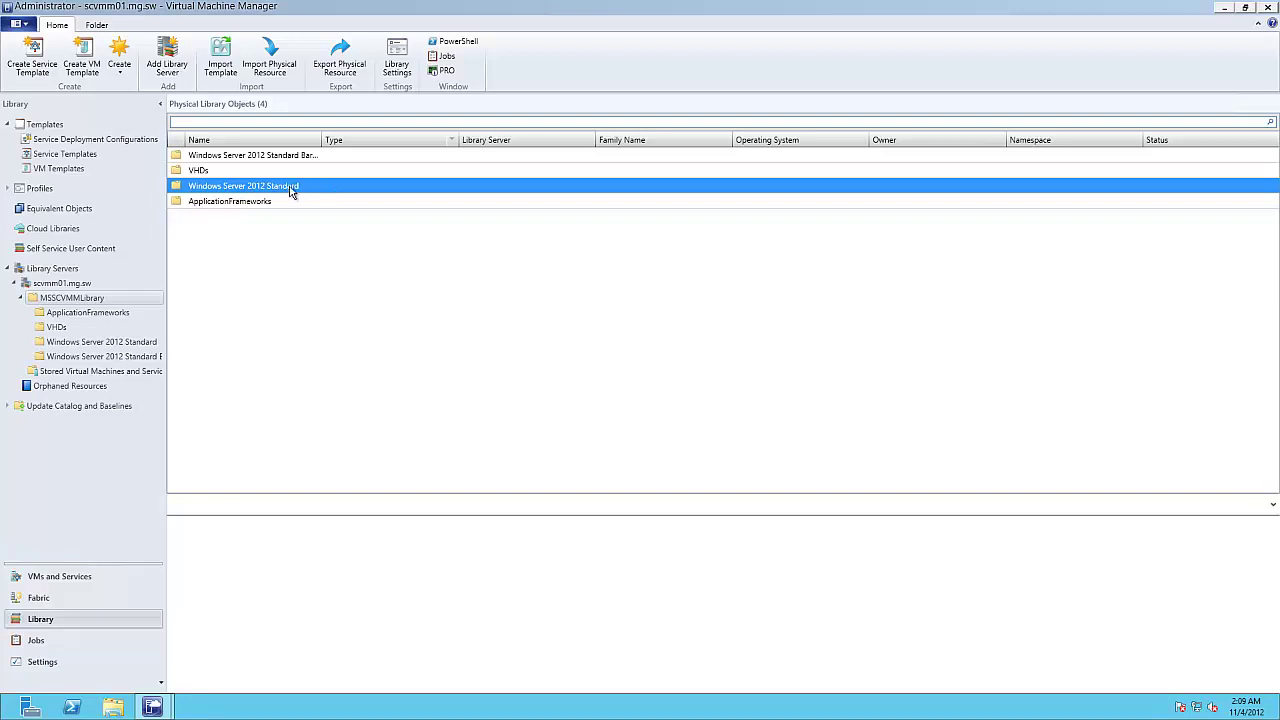
{"action": "double_click", "coordinate": [291, 190]}
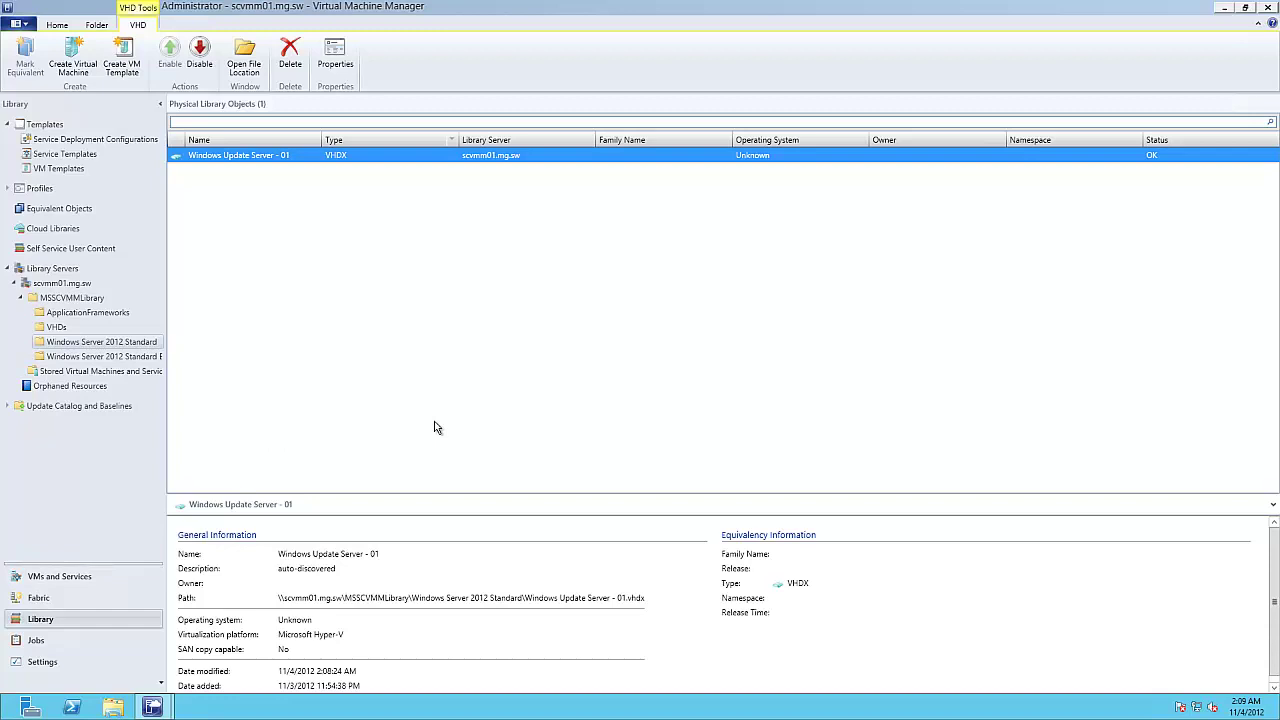
{"action": "left_click", "coordinate": [100, 578]}
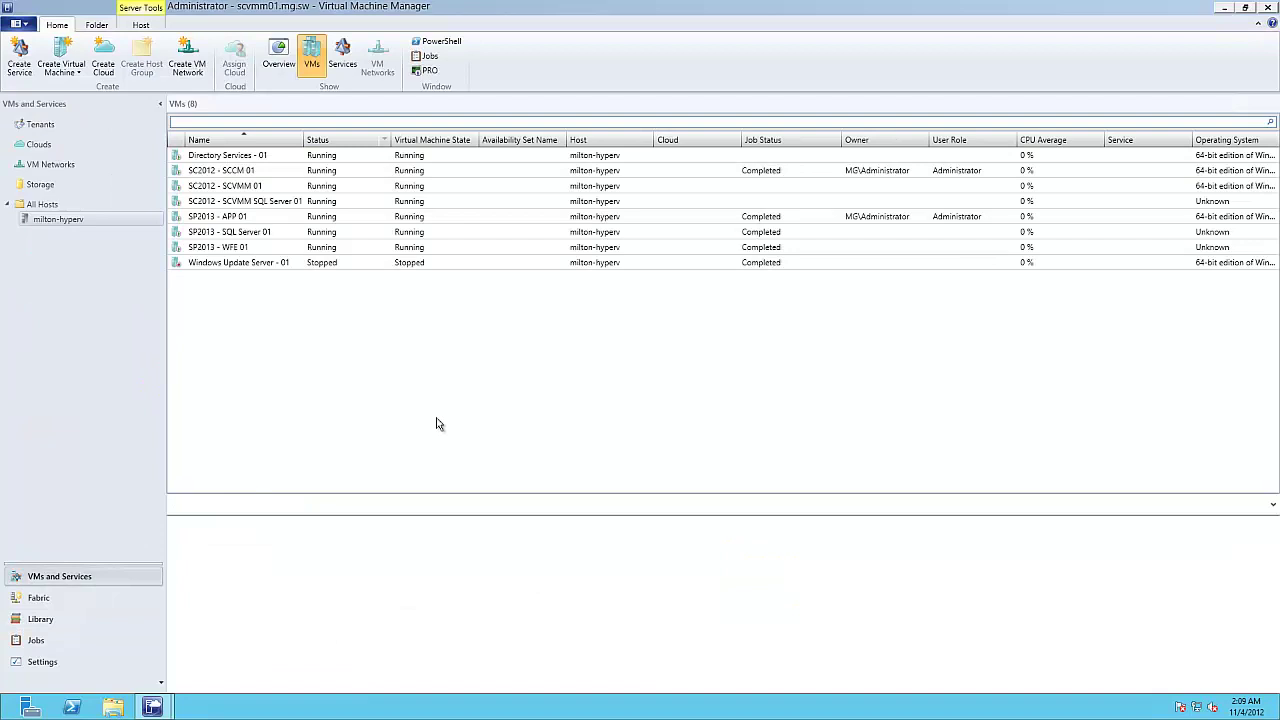
Step: Start a new virtual machine wizard using the Windows Server 2012 Standard template as source
{"action": "left_click", "coordinate": [62, 68]}
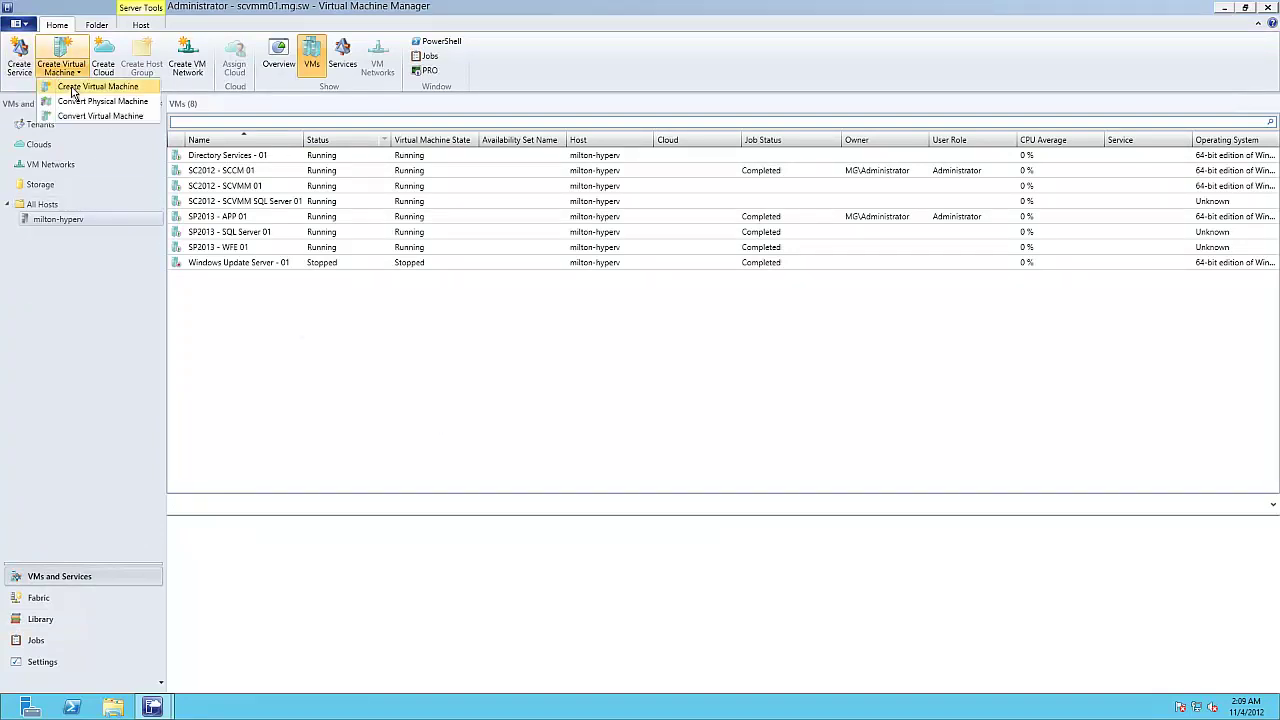
{"action": "left_click", "coordinate": [72, 90]}
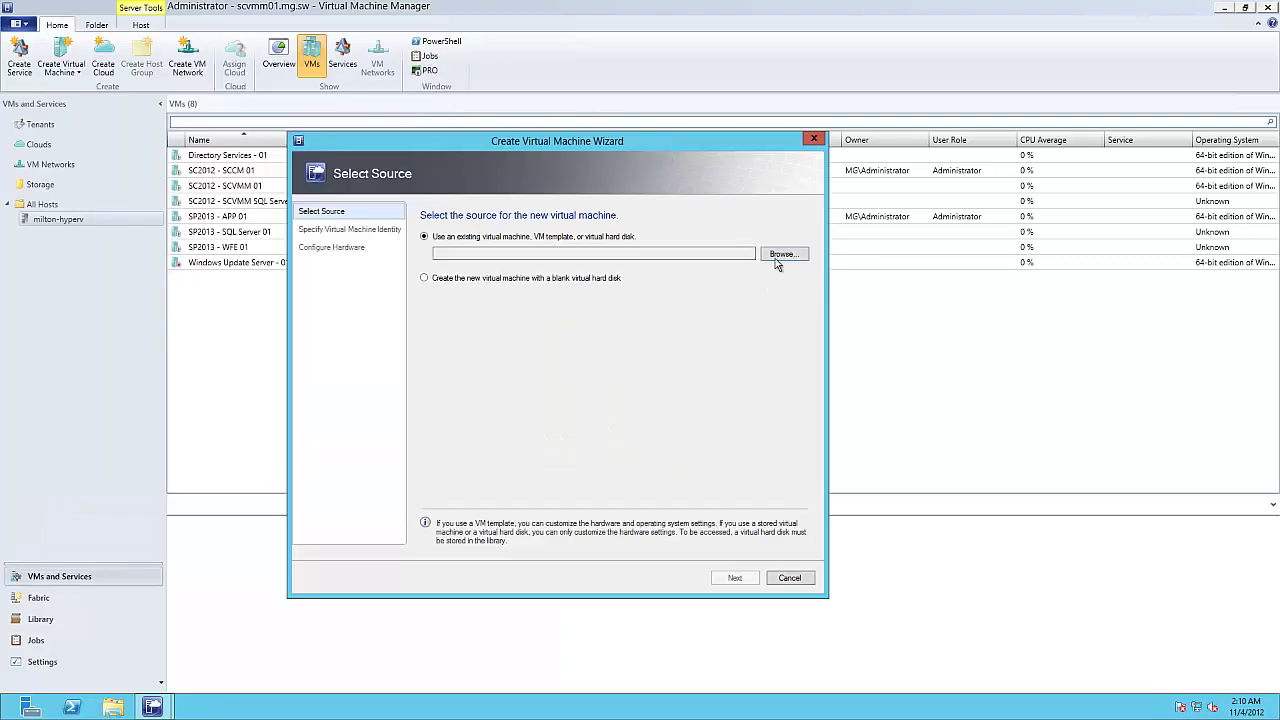
{"action": "left_click", "coordinate": [781, 254]}
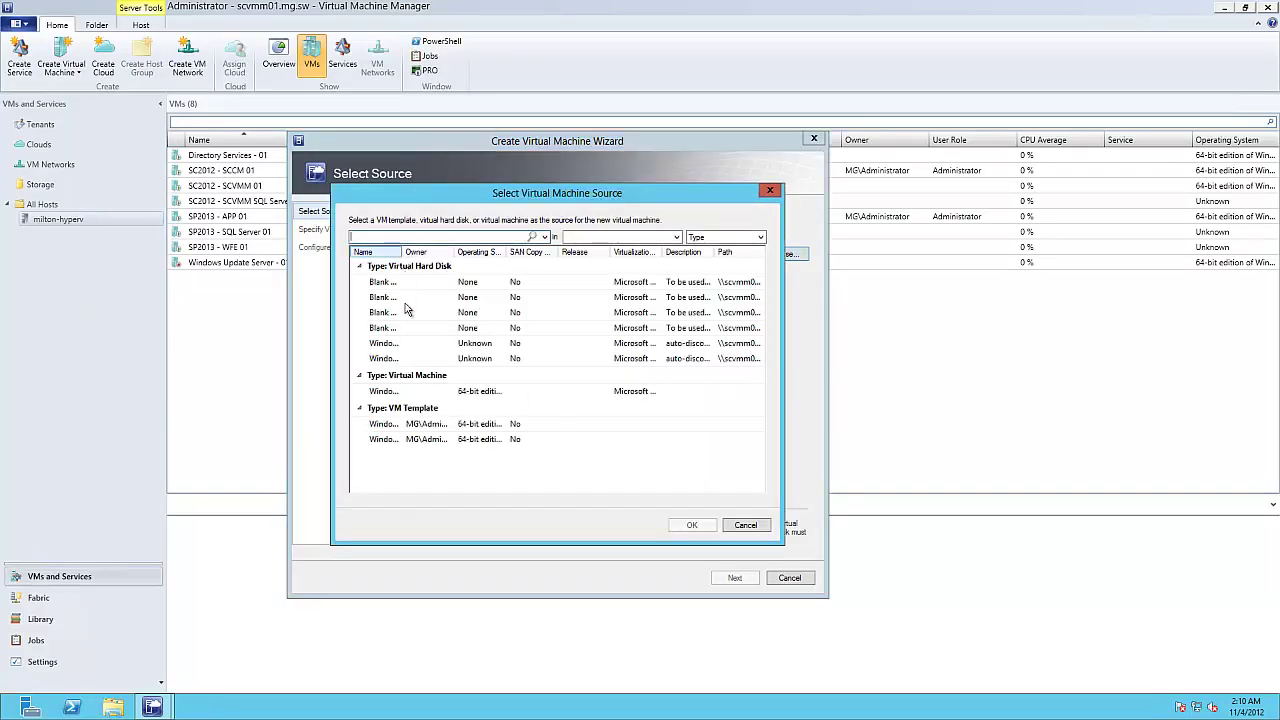
{"action": "left_click_drag", "start_coordinate": [399, 252], "coordinate": [514, 252]}
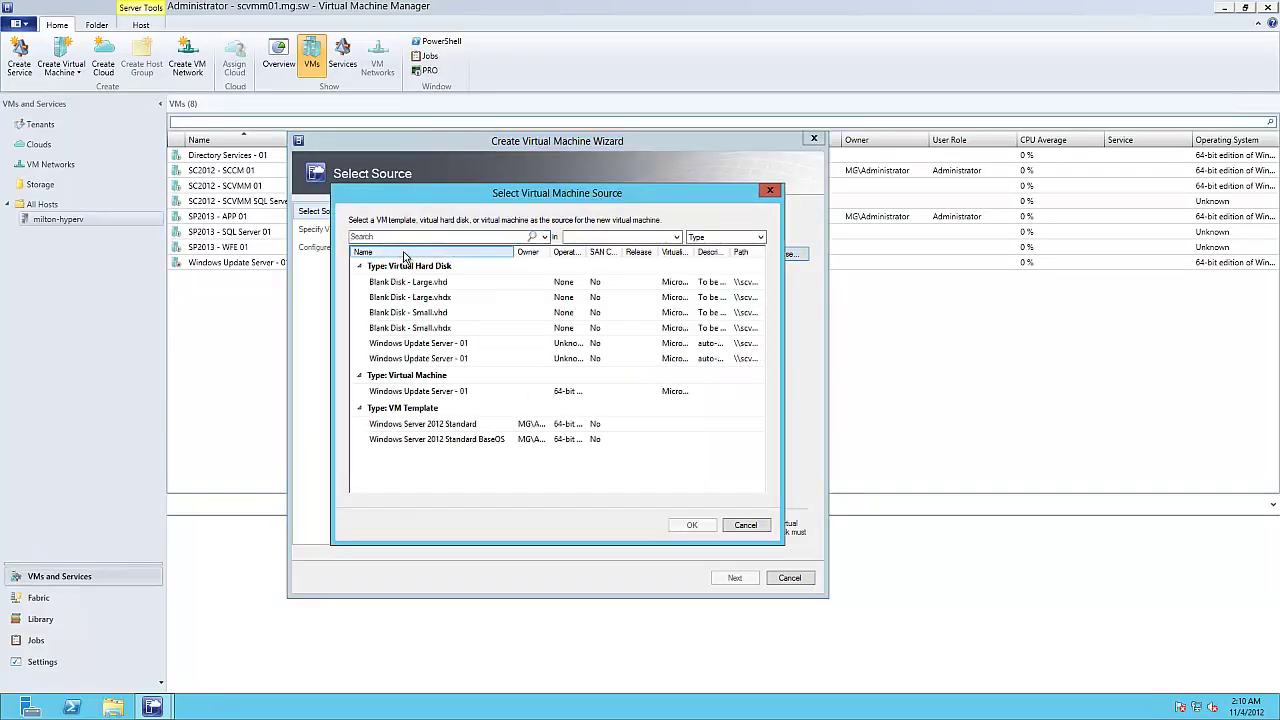
{"action": "left_click", "coordinate": [457, 437]}
{"action": "left_click", "coordinate": [456, 426]}
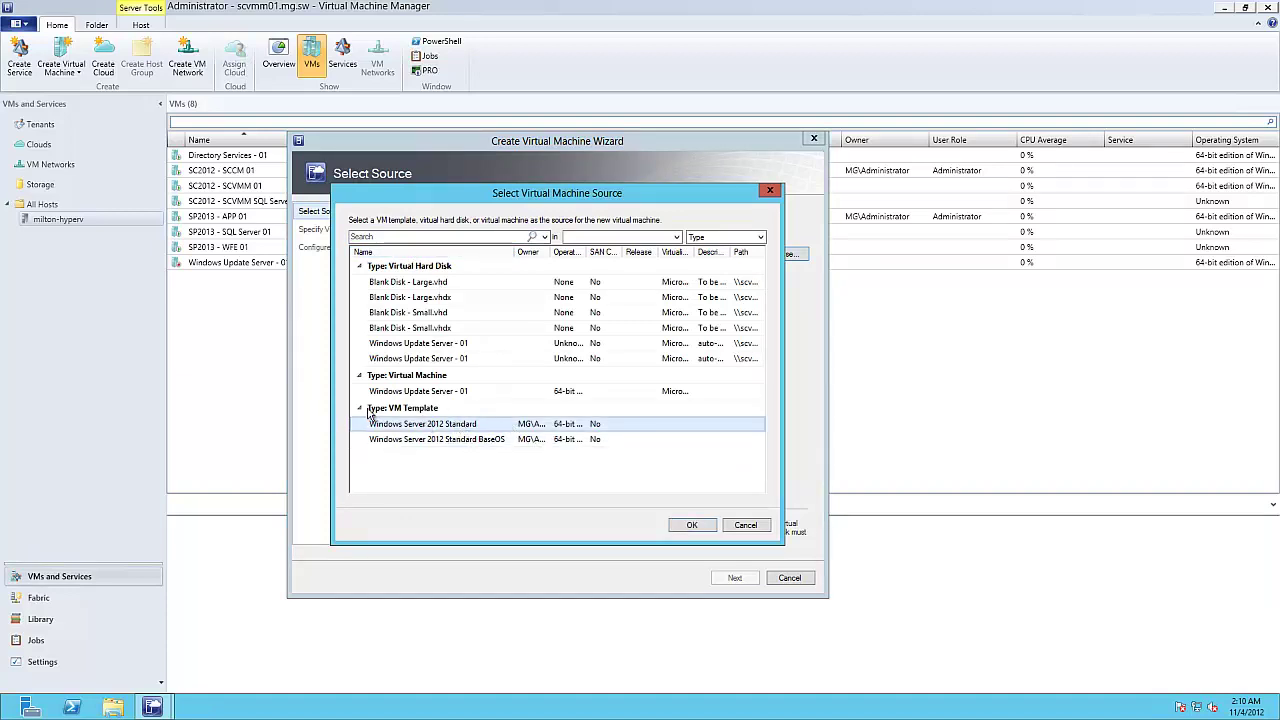
{"action": "left_click", "coordinate": [691, 527]}
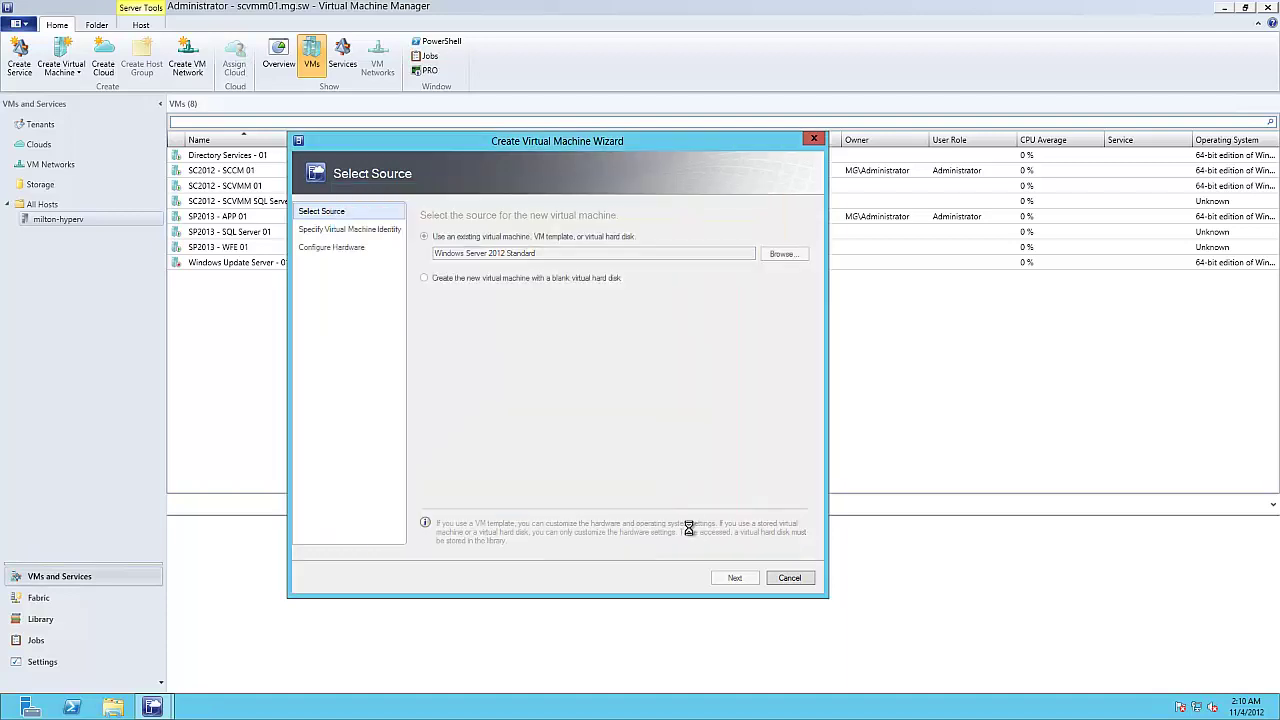
Step: Enter 'SC2012 - SCCM SQL Server 01' as the virtual machine name
{"action": "left_click", "coordinate": [727, 579]}
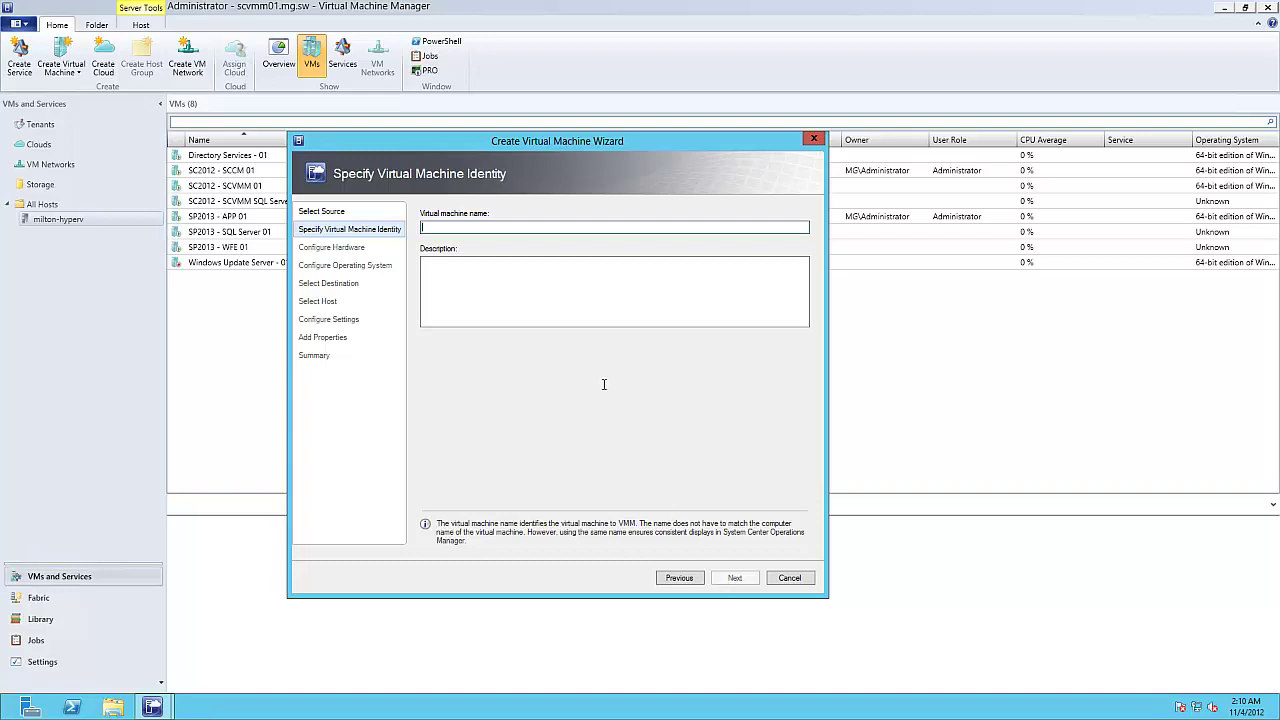
{"action": "left_click_drag", "start_coordinate": [616, 145], "coordinate": [717, 176]}
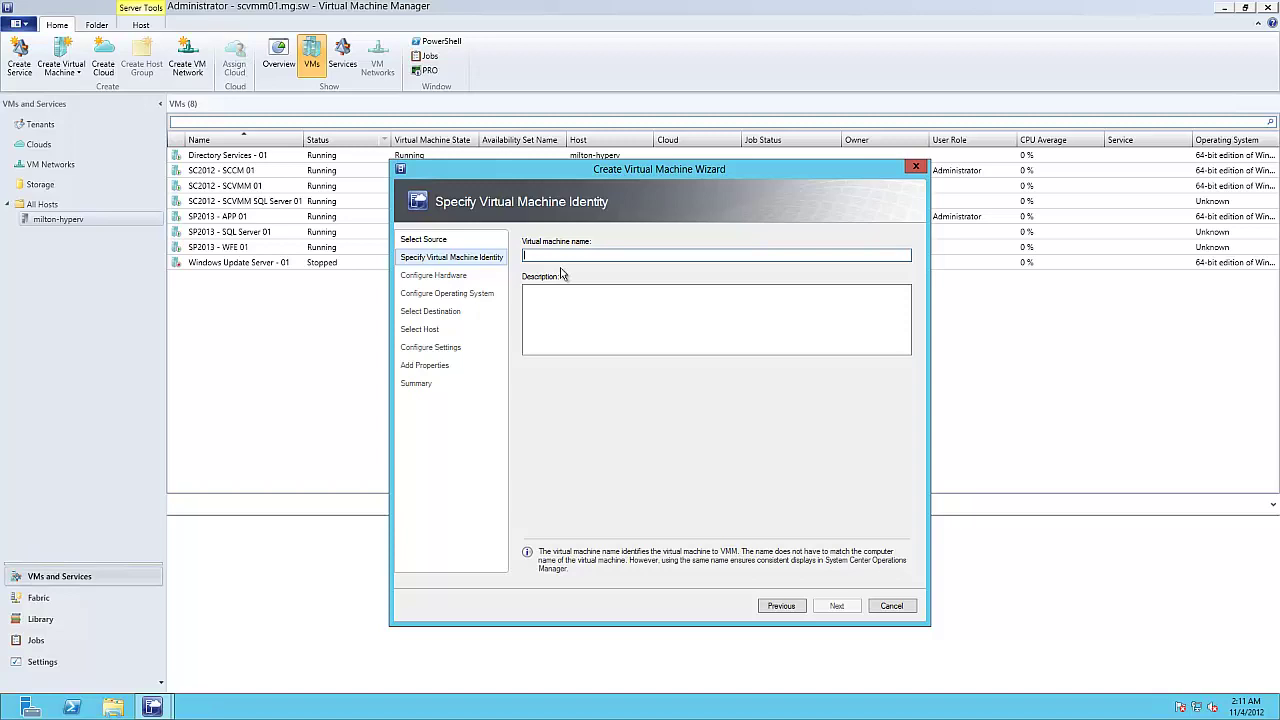
{"action": "type", "text": "S"}
{"action": "key", "text": "BackSpace"}
{"action": "type", "text": "SC2012"}
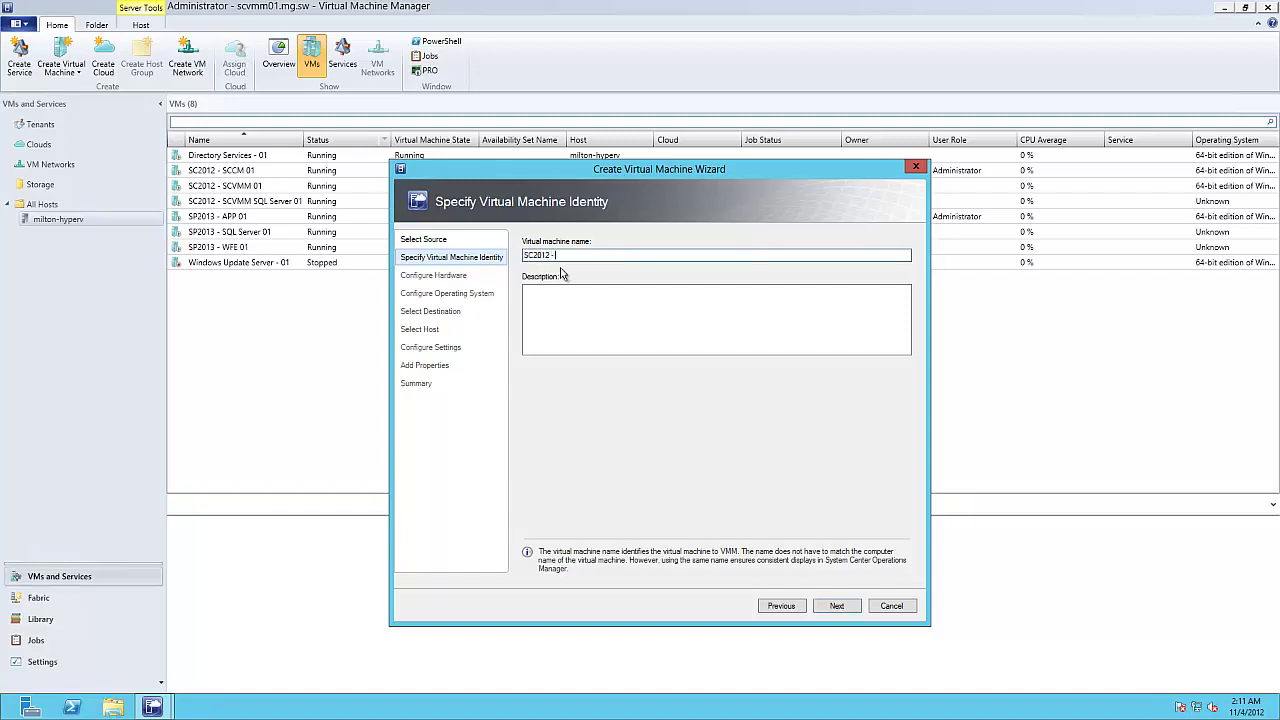
{"action": "type", "text": " - SCCM"}
{"action": "type", "text": "SERVER 01"}
{"action": "key", "text": "BackSpace"}
{"action": "key", "text": "BackSpace"}
{"action": "key", "text": "BackSpace"}
{"action": "key", "text": "BackSpace"}
{"action": "key", "text": "BackSpace"}
{"action": "key", "text": "BackSpace"}
{"action": "key", "text": "BackSpace"}
{"action": "key", "text": "BackSpace"}
{"action": "type", "text": "erver 01"}
Step: Change the virtual machine memory from 3096 MB to 4096 MB
{"action": "left_click", "coordinate": [839, 608]}
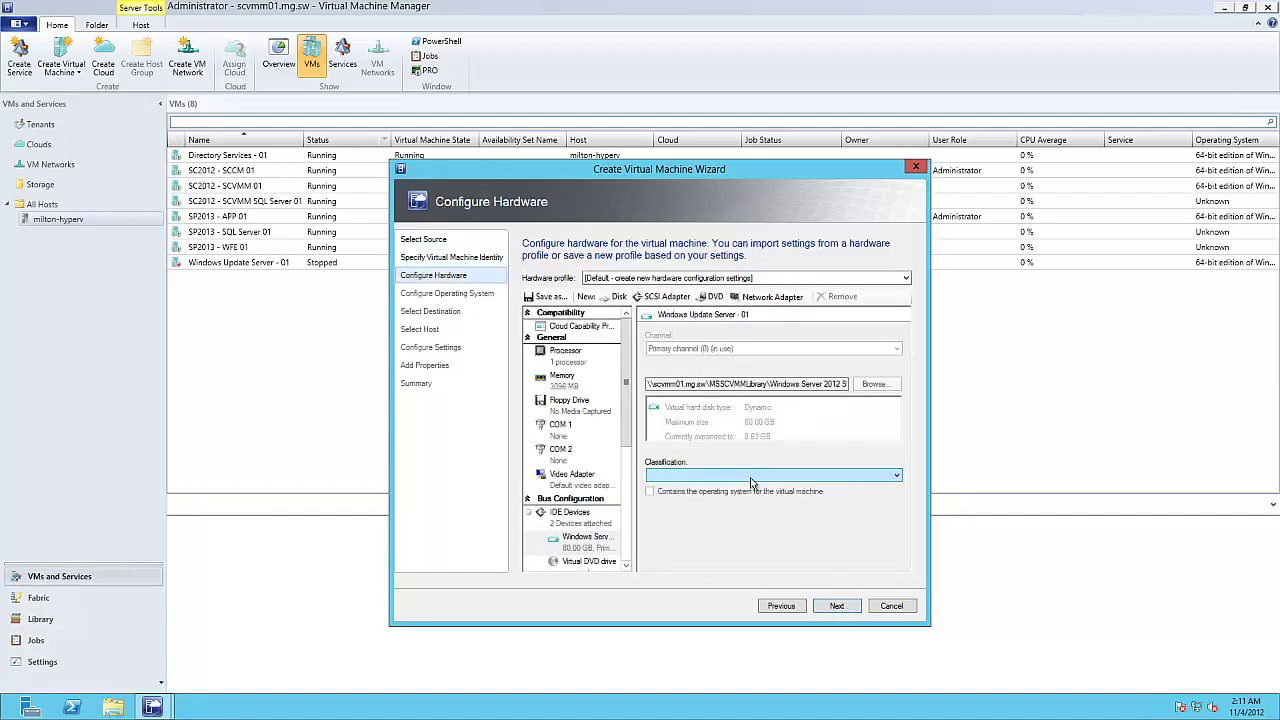
{"action": "left_click", "coordinate": [568, 382]}
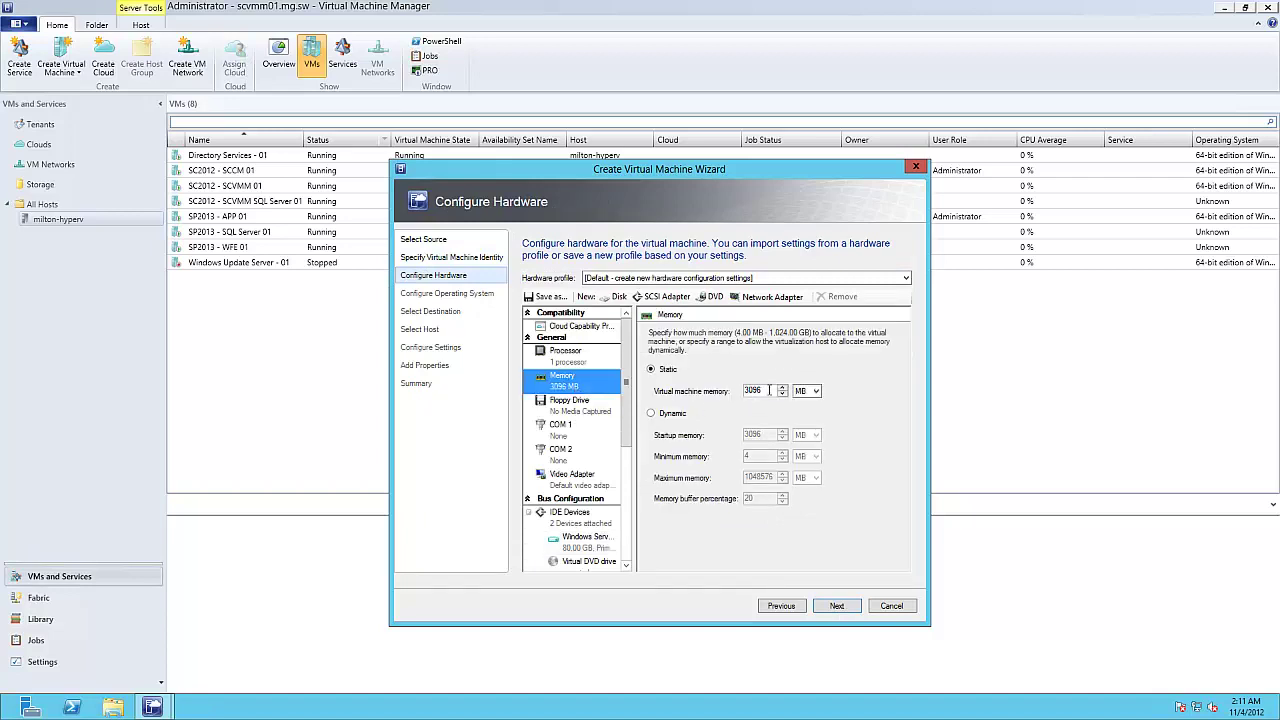
{"action": "left_click", "coordinate": [744, 391]}
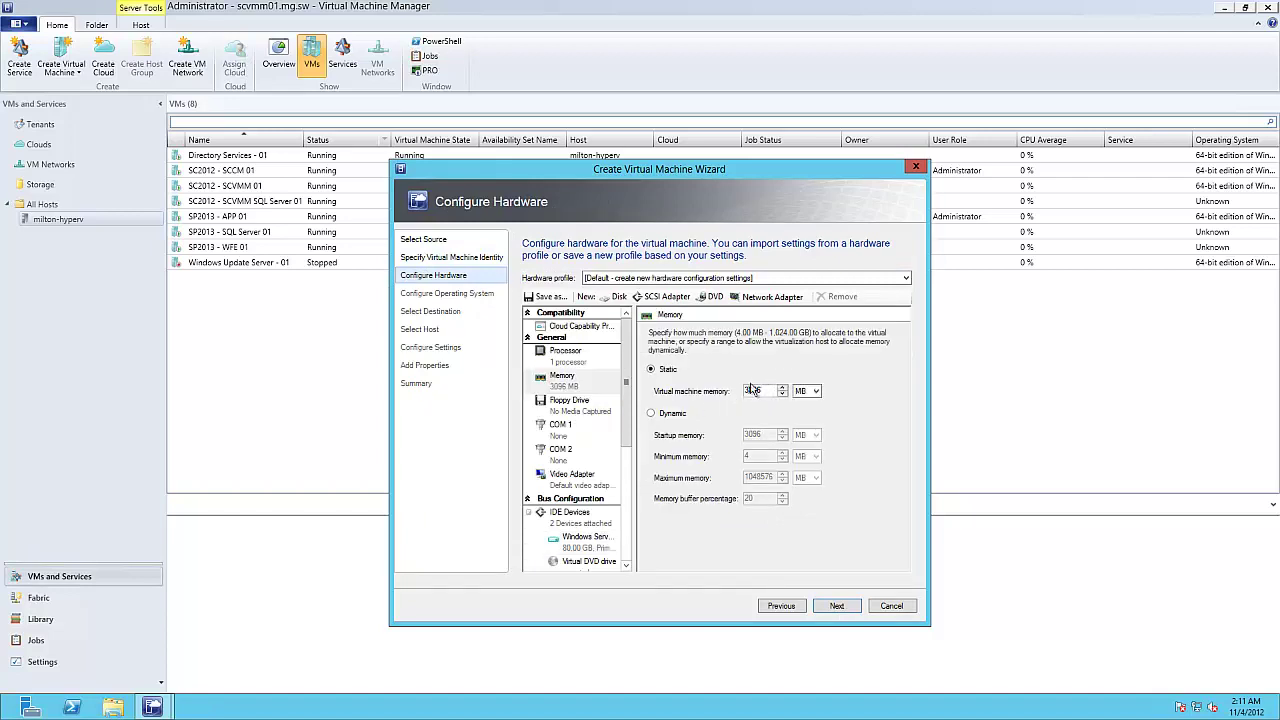
{"action": "key", "text": "Delete"}
{"action": "key", "text": "Delete"}
{"action": "type", "text": "40"}
{"action": "scroll", "coordinate": [627, 470], "scroll_direction": "down", "scroll_amount": 2}
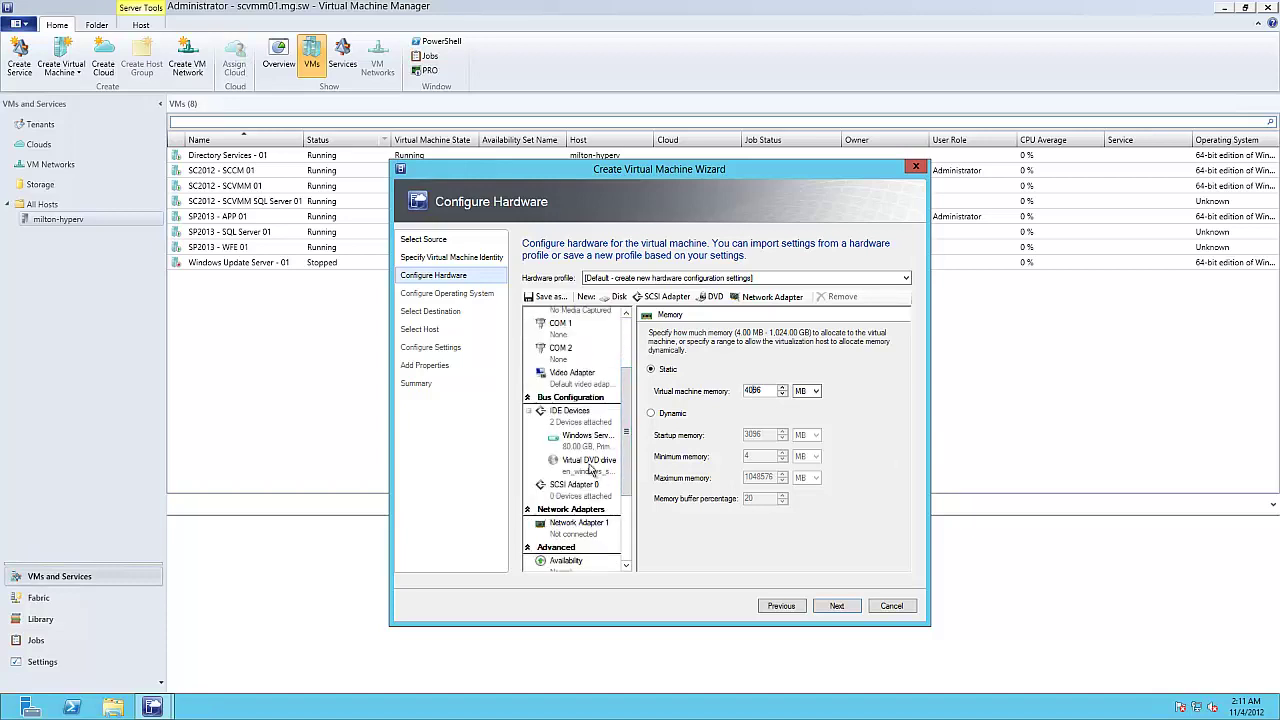
Step: Set the virtual DVD drive to no media and accept the hardware settings
{"action": "left_click", "coordinate": [592, 464]}
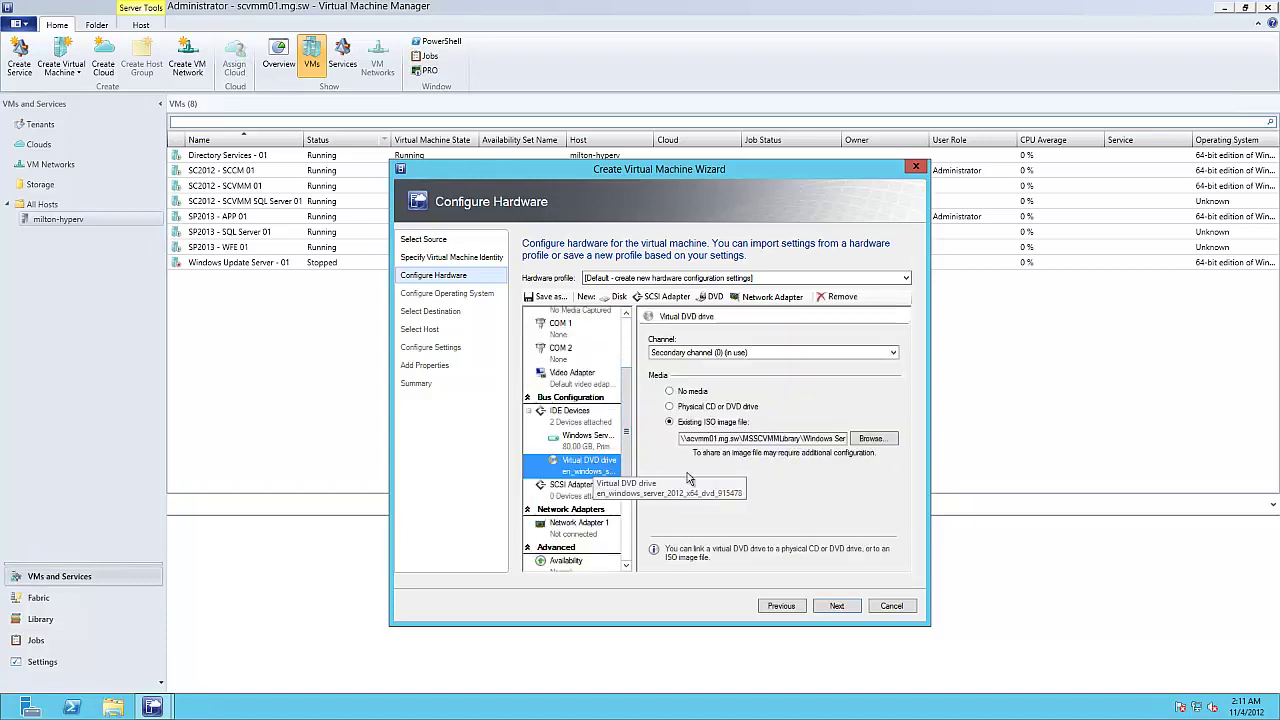
{"action": "left_click", "coordinate": [698, 393]}
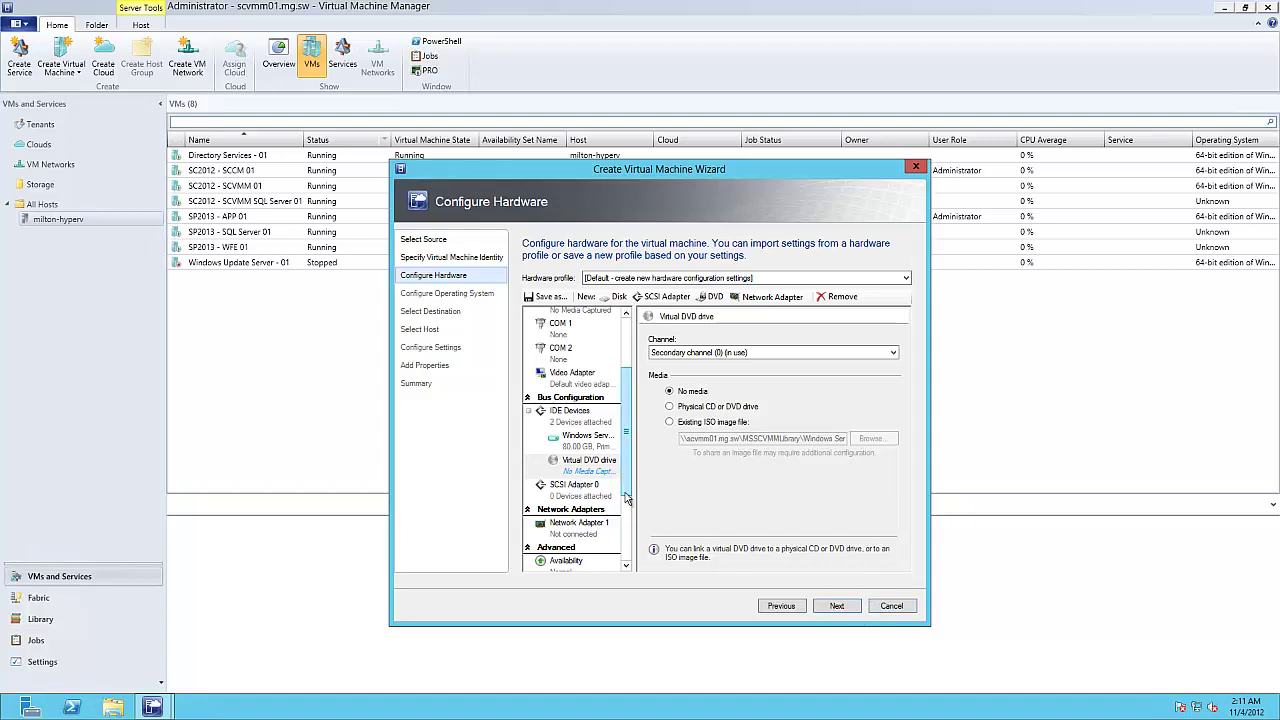
{"action": "left_click_drag", "start_coordinate": [621, 479], "coordinate": [630, 537]}
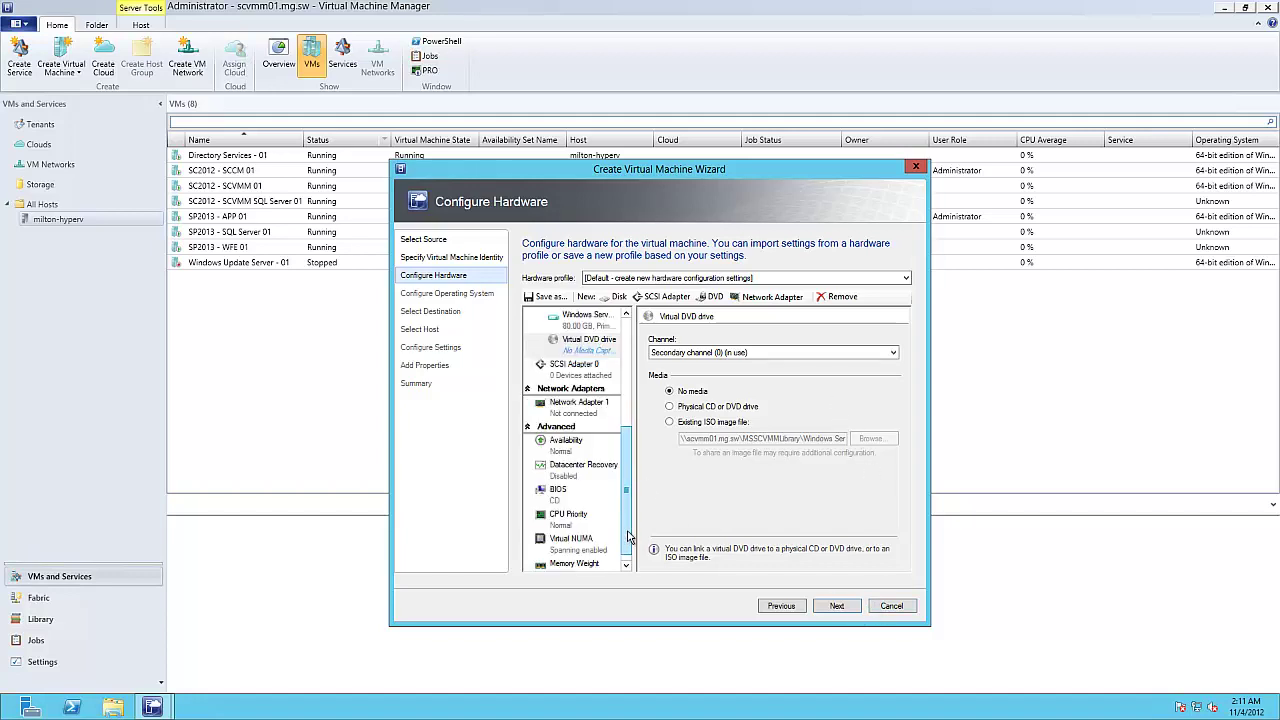
{"action": "scroll", "coordinate": [628, 540], "scroll_direction": "down", "scroll_amount": 1}
{"action": "left_click", "coordinate": [835, 609]}
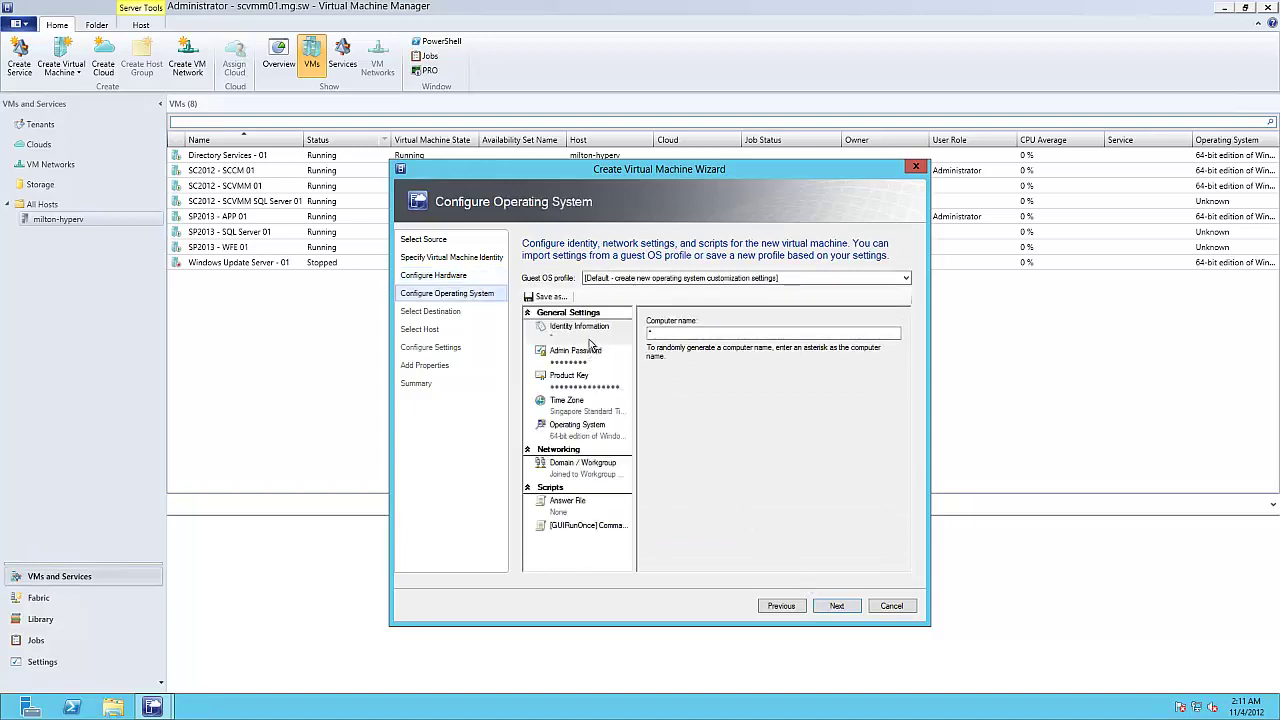
Step: Replace the default * computer name with db03
{"action": "left_click", "coordinate": [696, 333]}
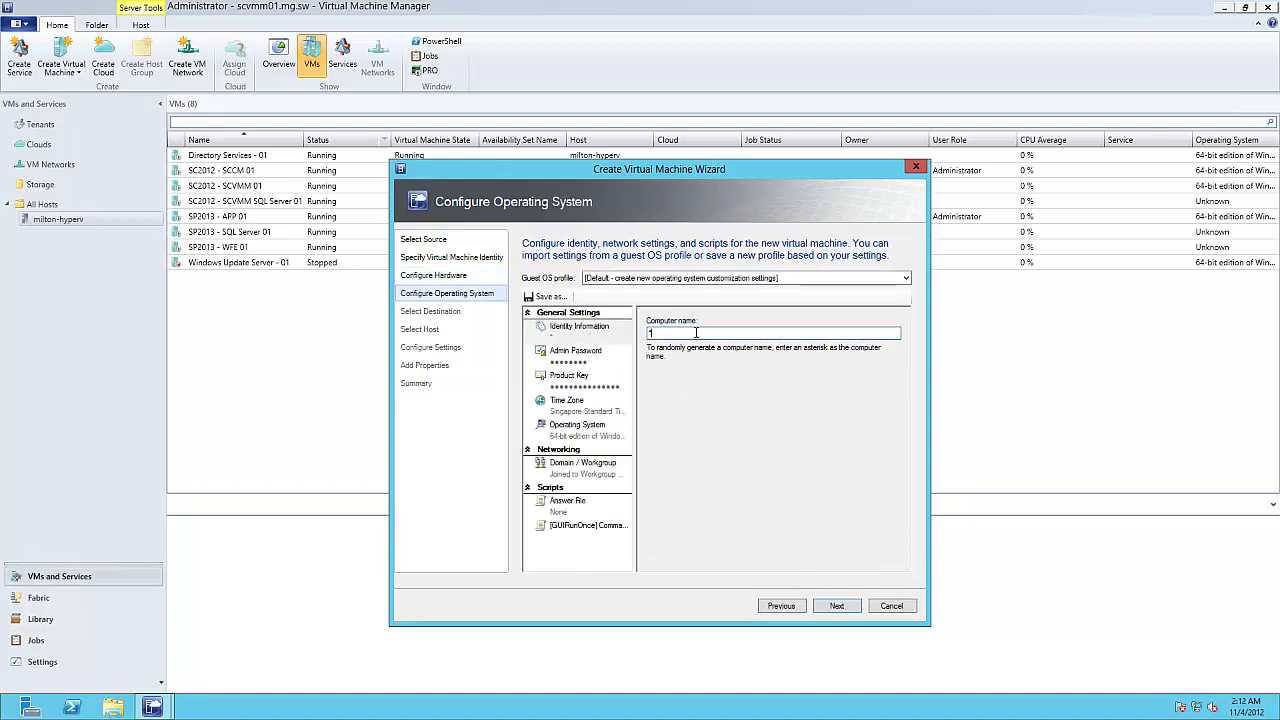
{"action": "key", "text": "BackSpace"}
{"action": "type", "text": "db03"}
Step: Set the guest operating system to Windows Server 2012 Standard and continue
{"action": "left_click", "coordinate": [598, 441]}
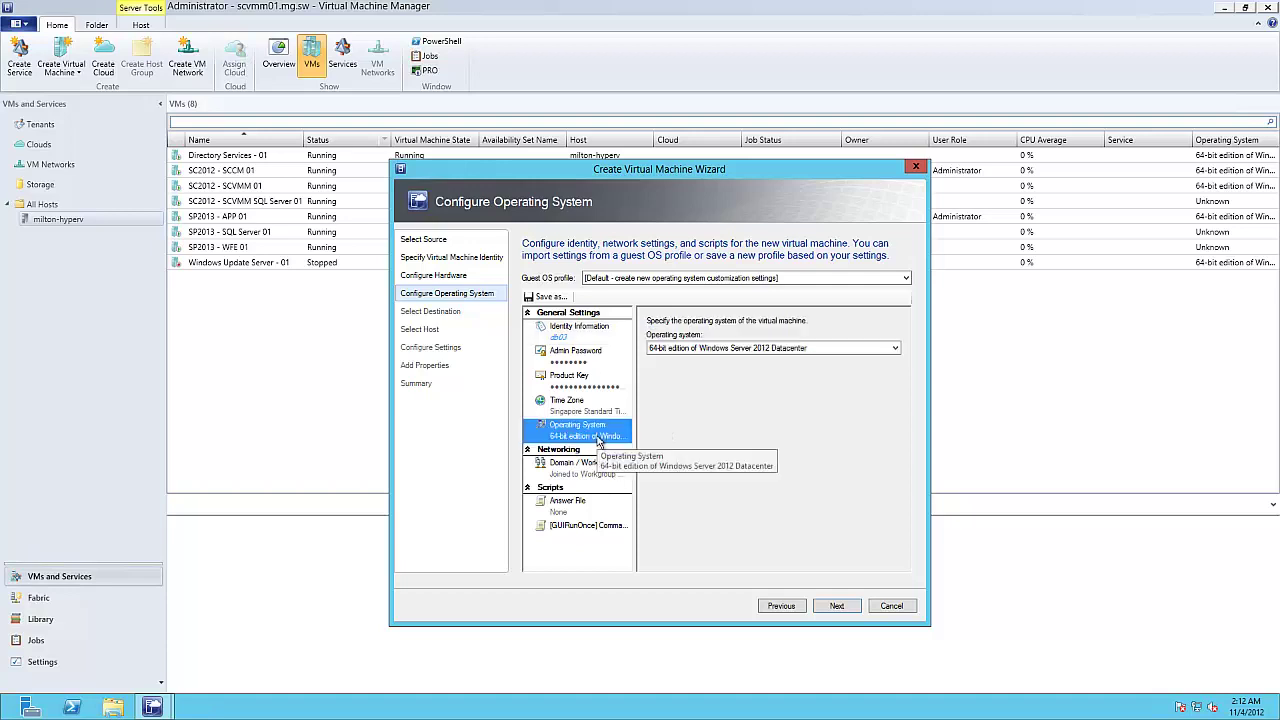
{"action": "left_click", "coordinate": [764, 348]}
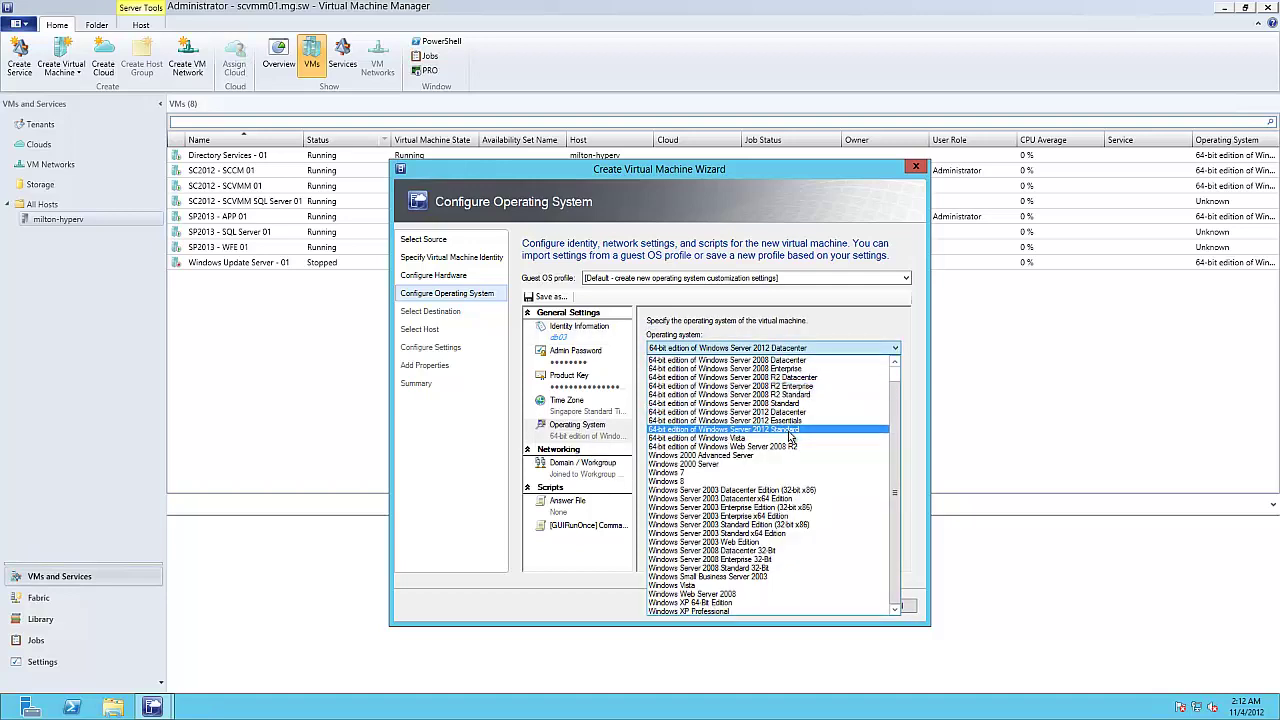
{"action": "left_click", "coordinate": [755, 429]}
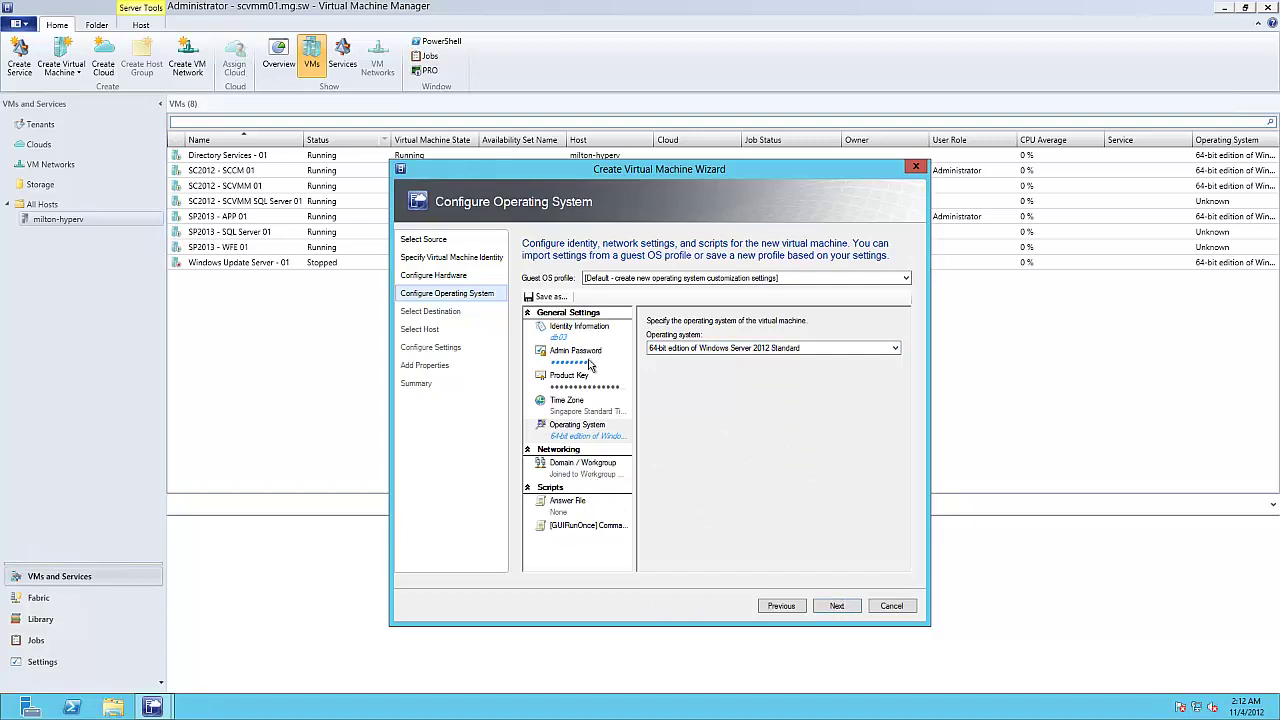
{"action": "left_click", "coordinate": [837, 606]}
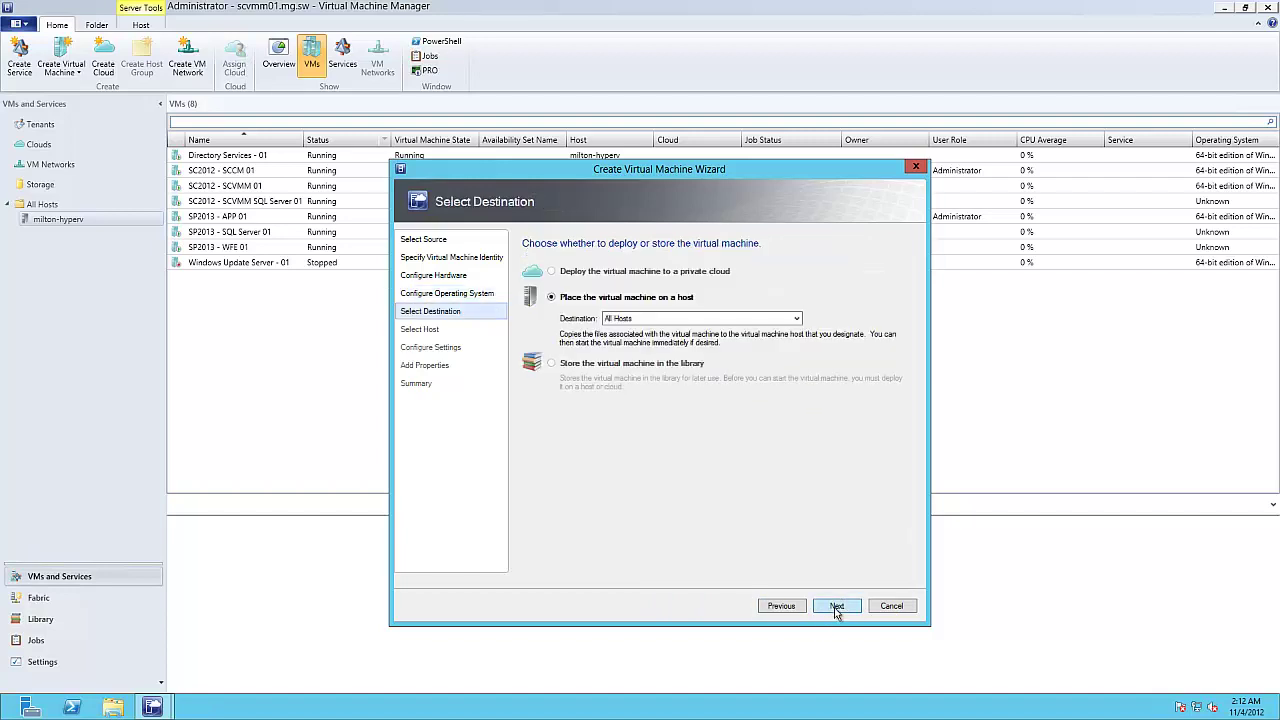
Step: Keep All Hosts as the placement destination and move on to host ratings
{"action": "left_click", "coordinate": [727, 320]}
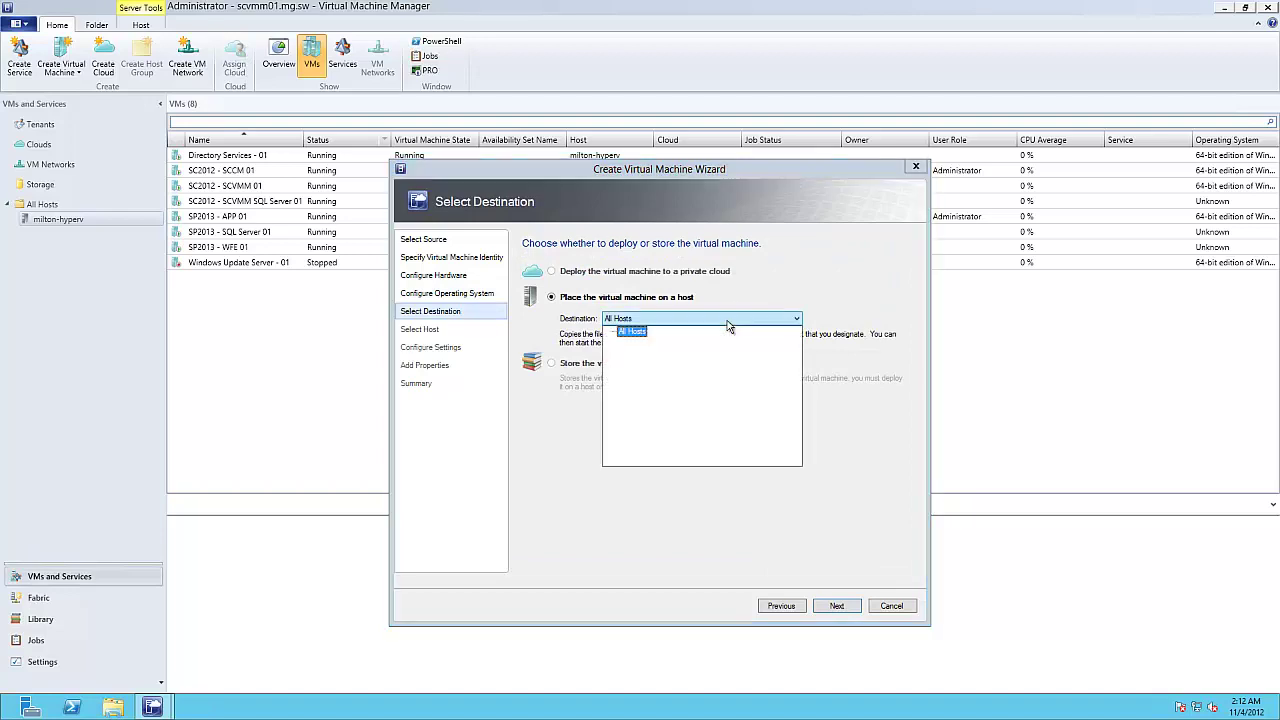
{"action": "left_click", "coordinate": [727, 320]}
{"action": "left_click", "coordinate": [837, 607]}
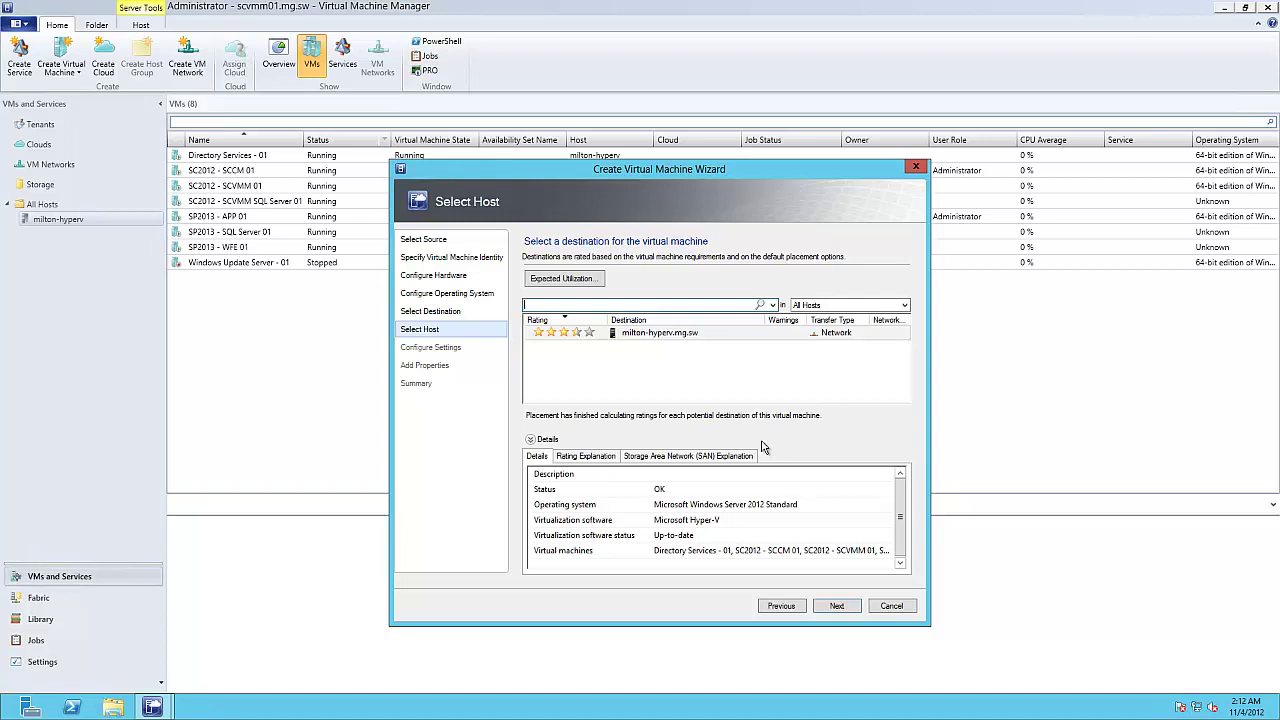
Step: Accept the five-star host milton-hyperv.mg.sw and continue
{"action": "left_click", "coordinate": [840, 610]}
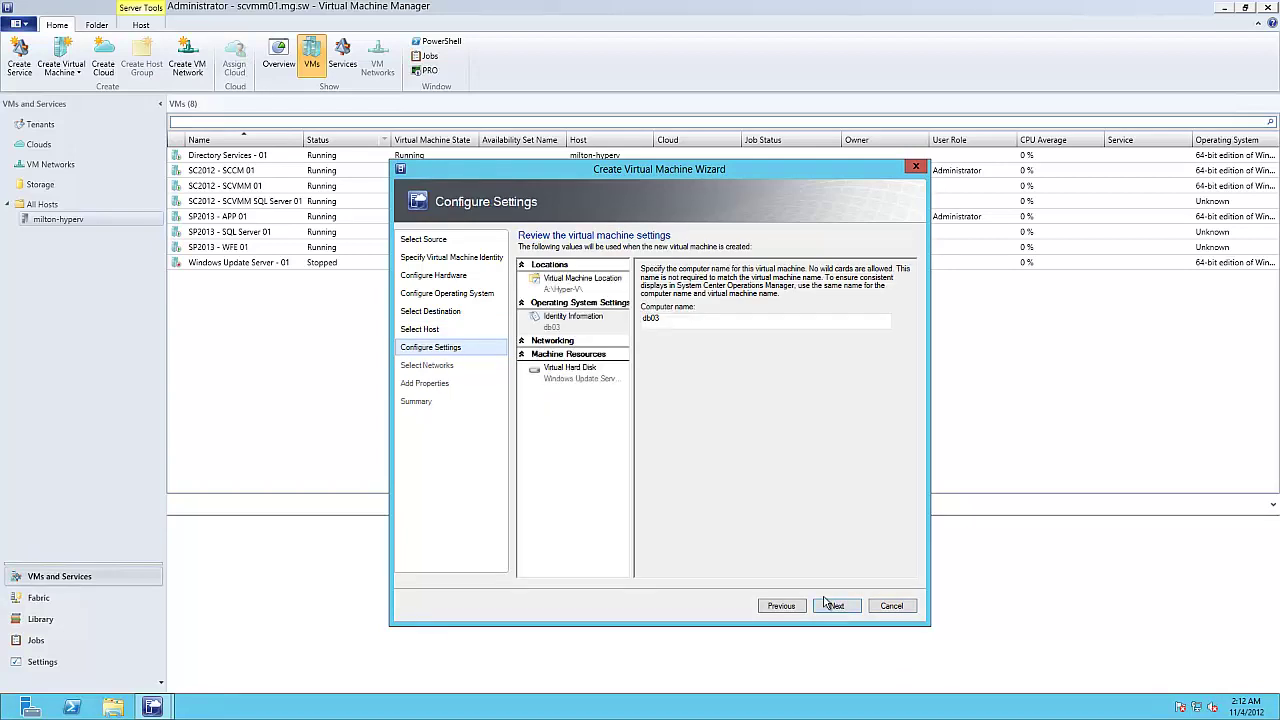
Step: Change the virtual hard disk's destination folder to M:\Hyper-V\Virtual Hard Disks
{"action": "left_click", "coordinate": [590, 284]}
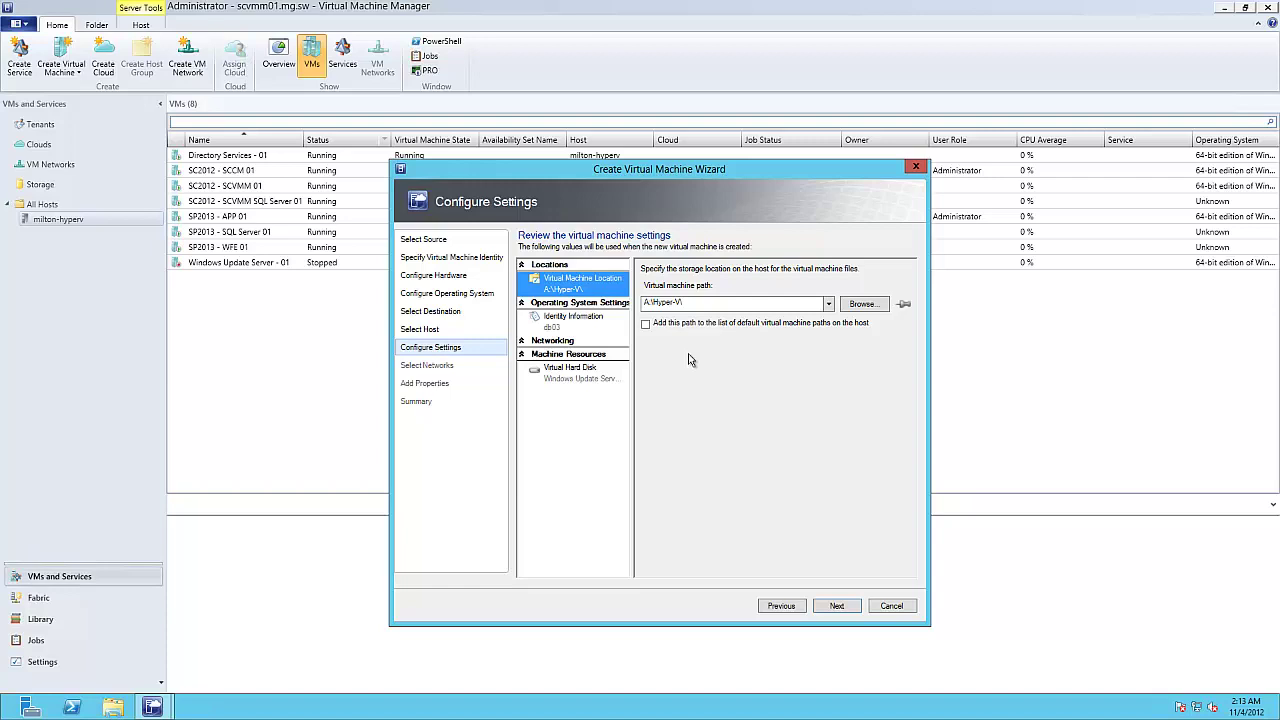
{"action": "left_click", "coordinate": [584, 372]}
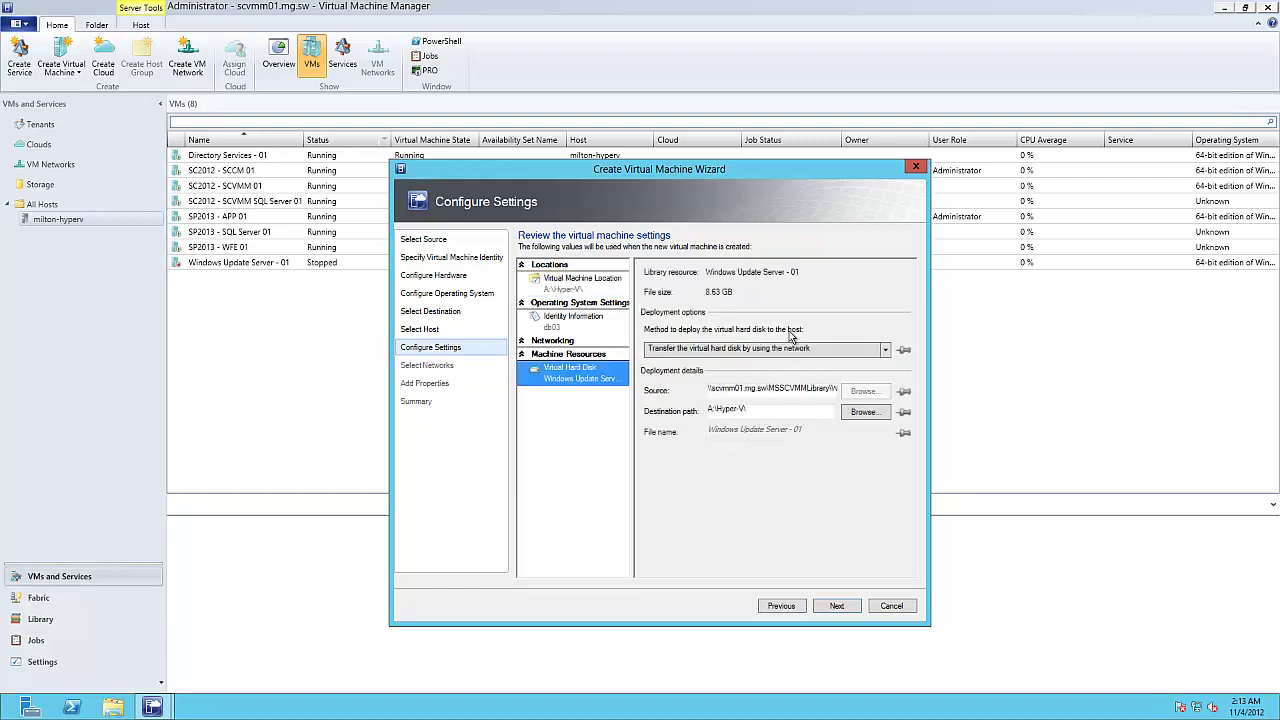
{"action": "left_click", "coordinate": [857, 418]}
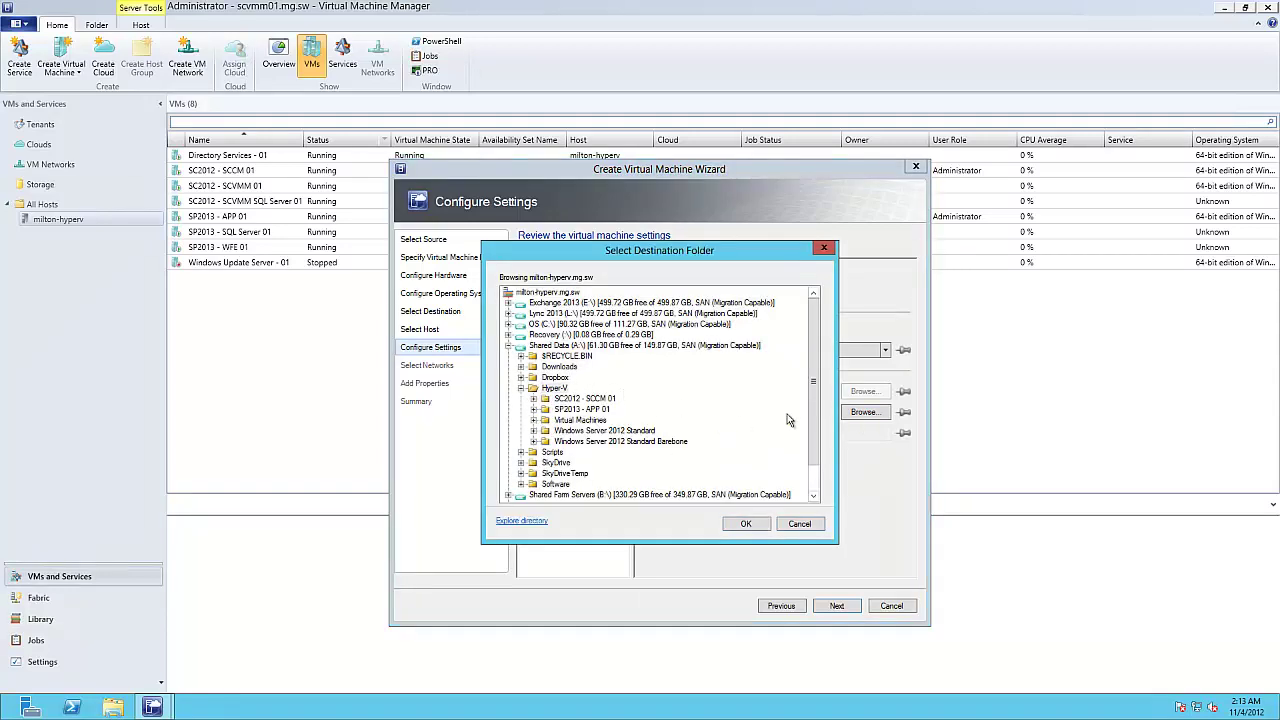
{"action": "left_click_drag", "start_coordinate": [815, 397], "coordinate": [817, 452]}
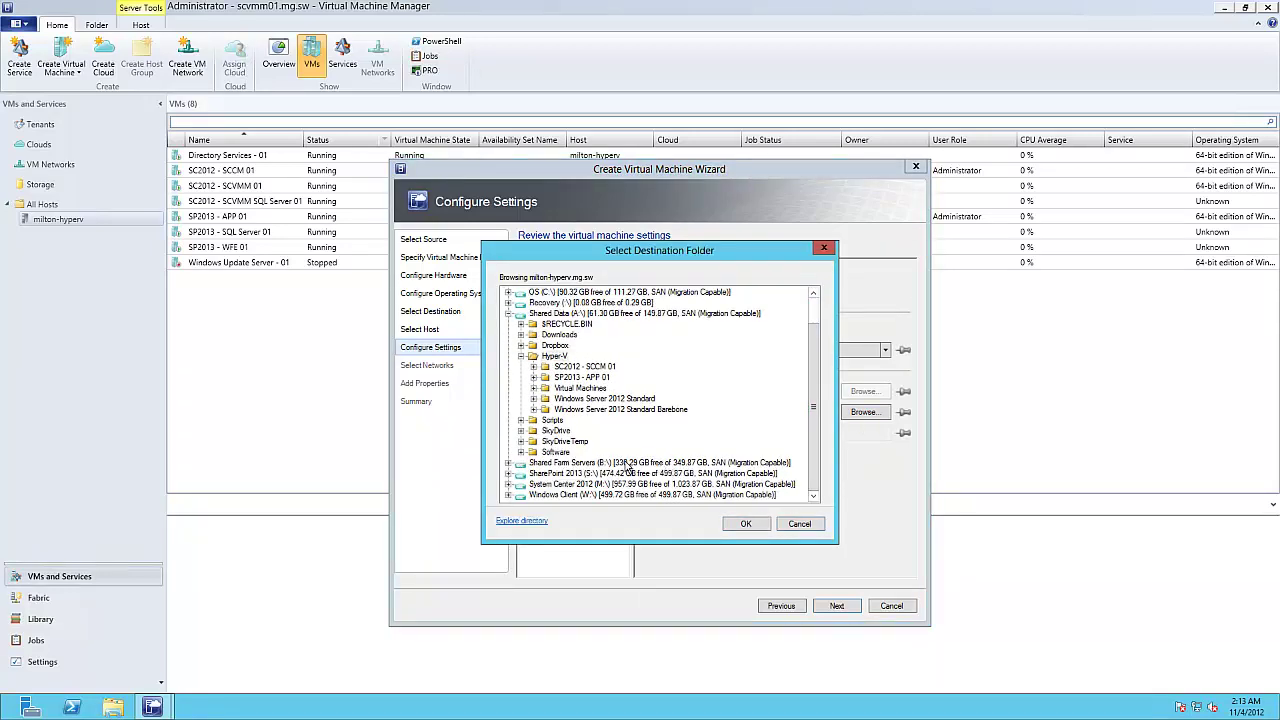
{"action": "left_click", "coordinate": [509, 484]}
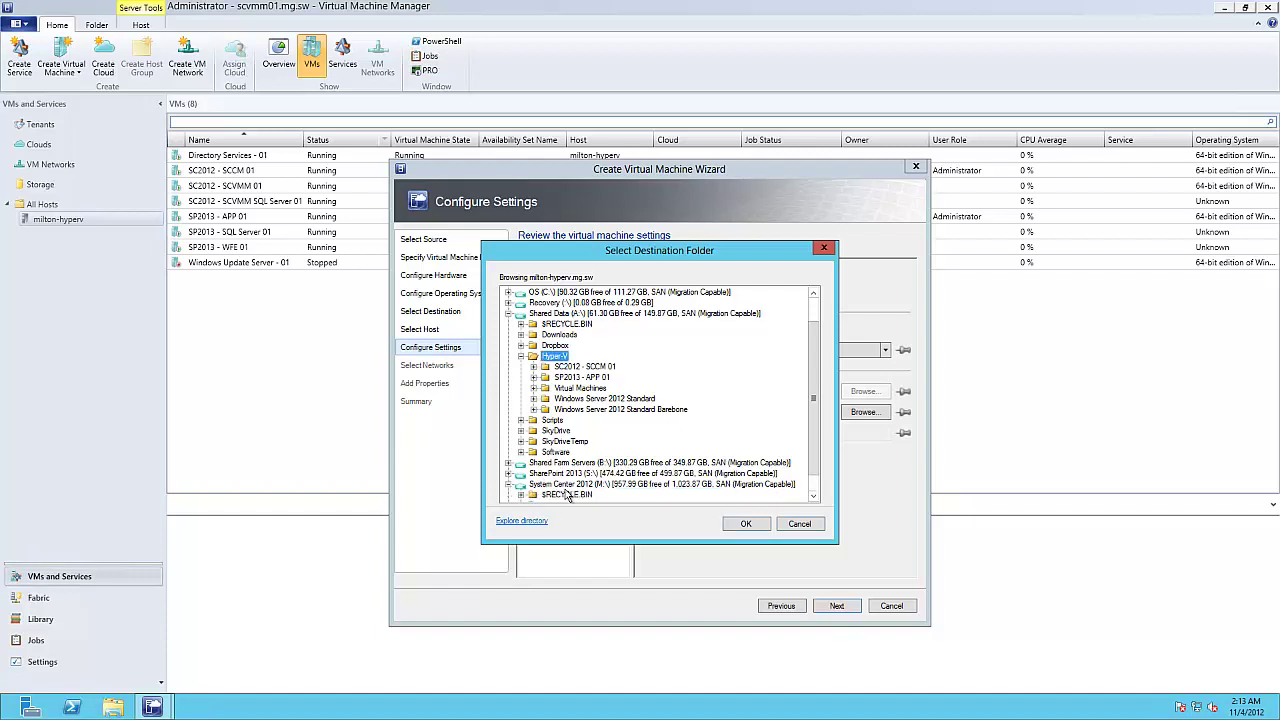
{"action": "left_click", "coordinate": [581, 488]}
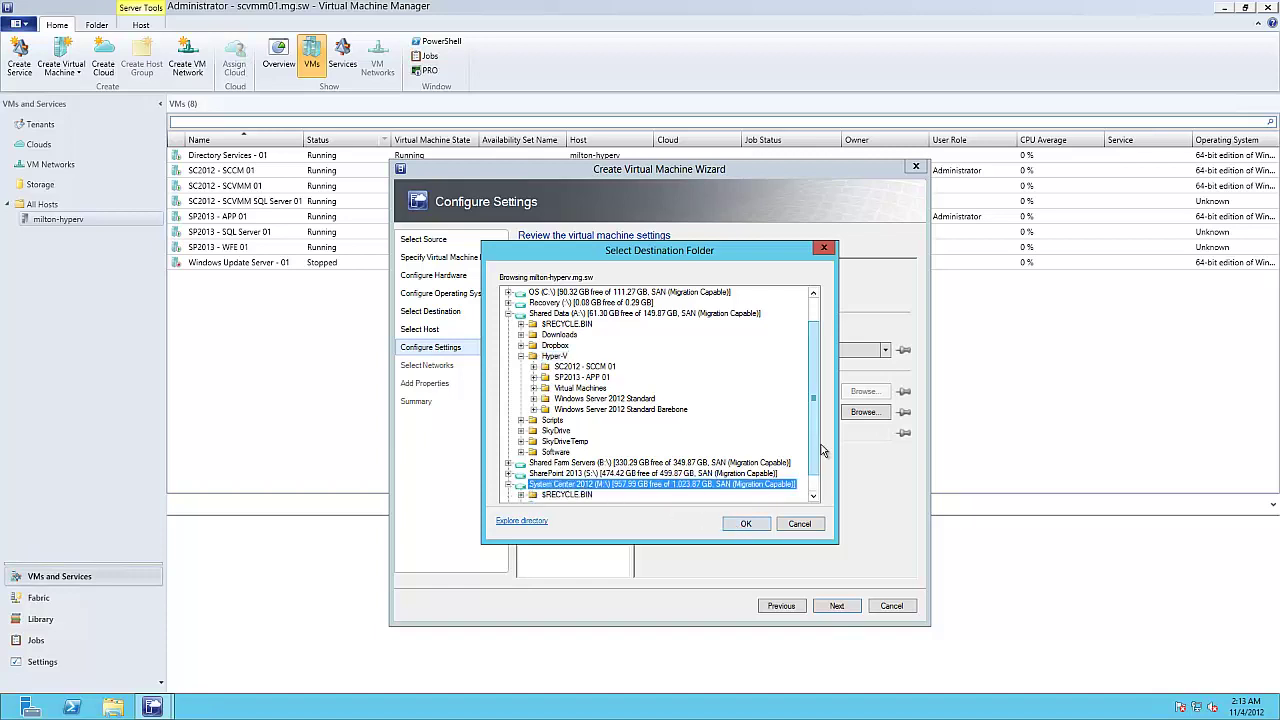
{"action": "scroll", "coordinate": [812, 500], "scroll_direction": "down", "scroll_amount": 1}
{"action": "left_click", "coordinate": [521, 484]}
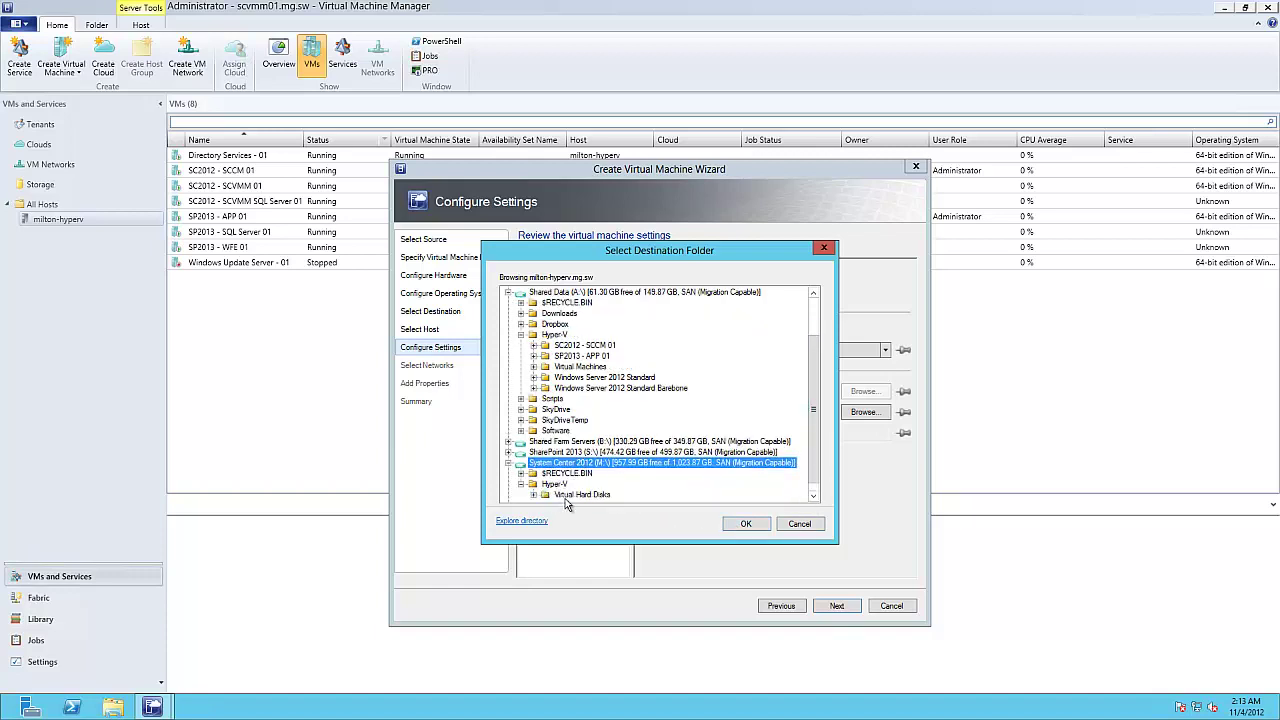
{"action": "left_click", "coordinate": [582, 495]}
{"action": "left_click", "coordinate": [748, 523]}
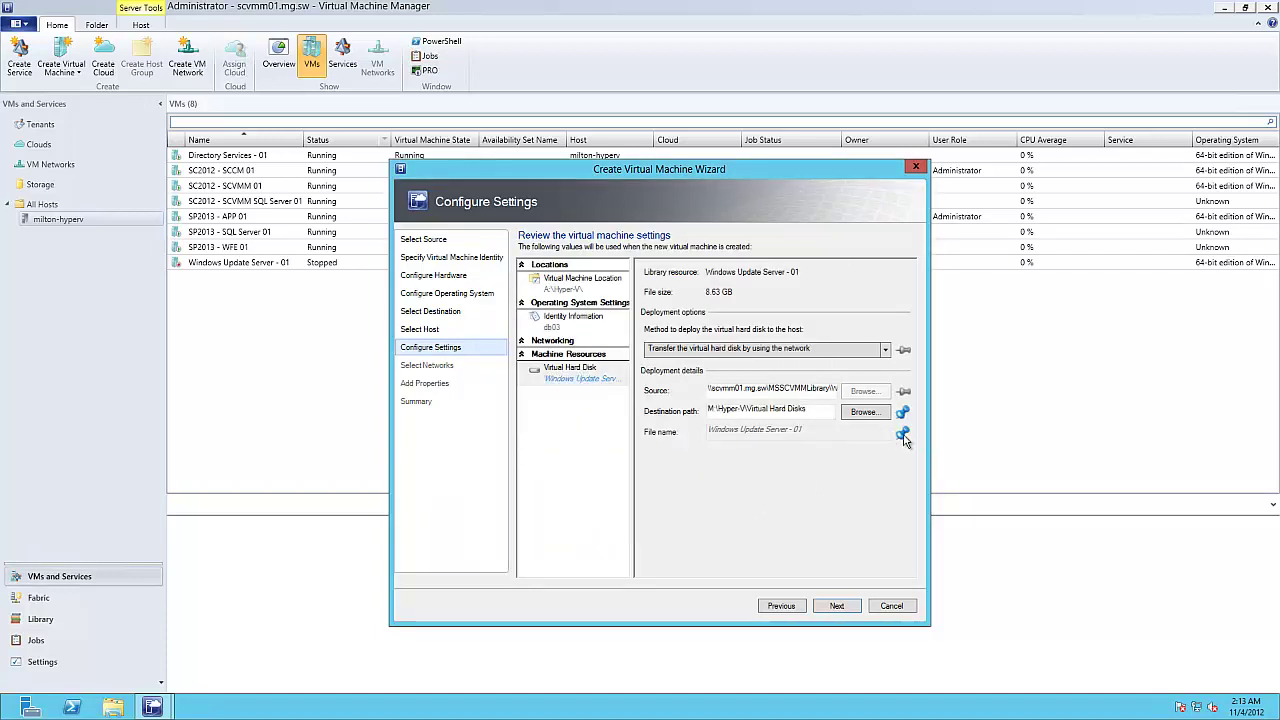
Step: Rename the disk file to 'SC2012 - SCCM SQL Server 01' and continue
{"action": "left_click", "coordinate": [790, 434]}
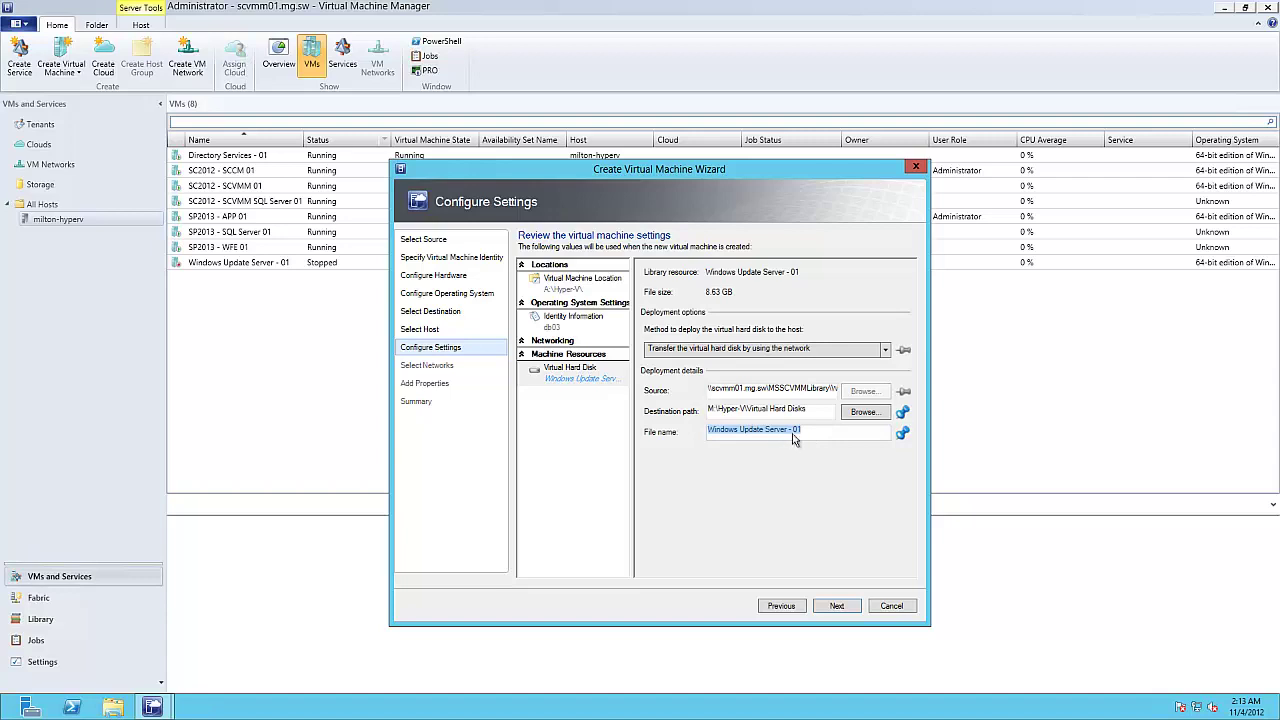
{"action": "left_click_drag", "start_coordinate": [793, 438], "coordinate": [651, 430]}
{"action": "type", "text": "SC"}
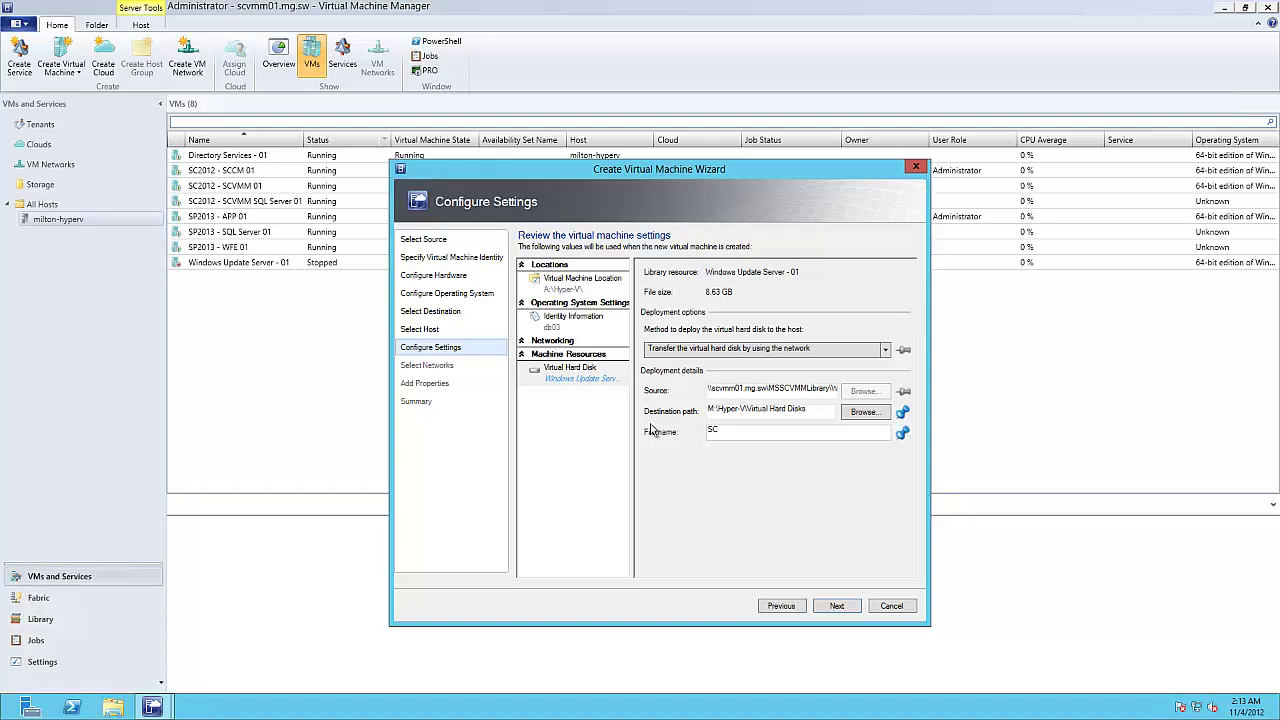
{"action": "type", "text": "2012 - SCCM SQL Server 01"}
{"action": "left_click", "coordinate": [829, 608]}
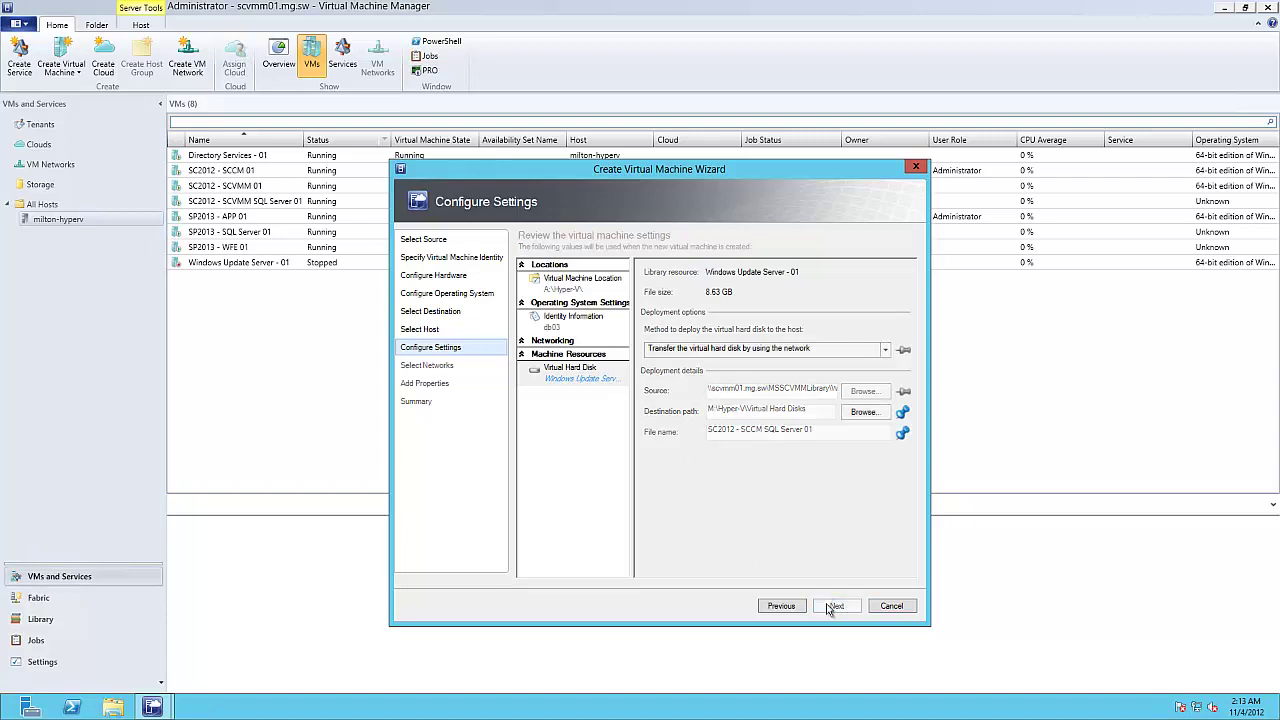
Step: Connect Network Adapter 1 to the Internet Link switch and advance to the Summary page
{"action": "left_click", "coordinate": [754, 313]}
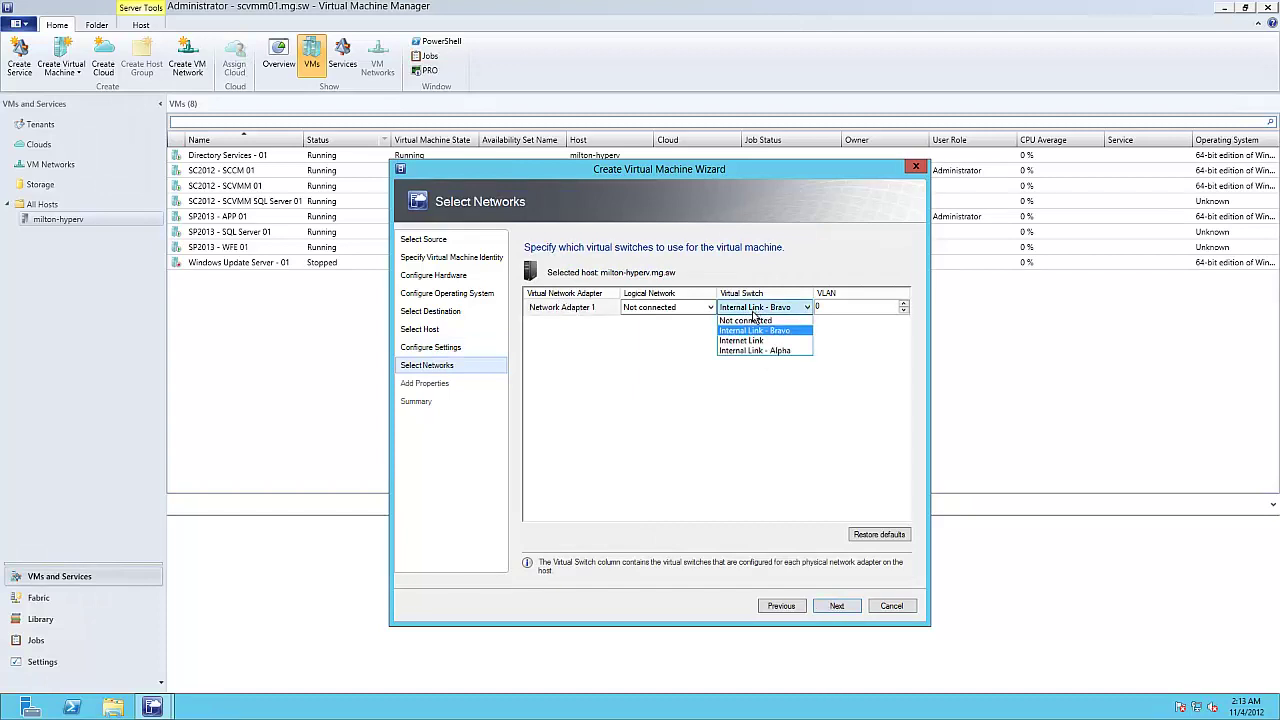
{"action": "left_click", "coordinate": [752, 344]}
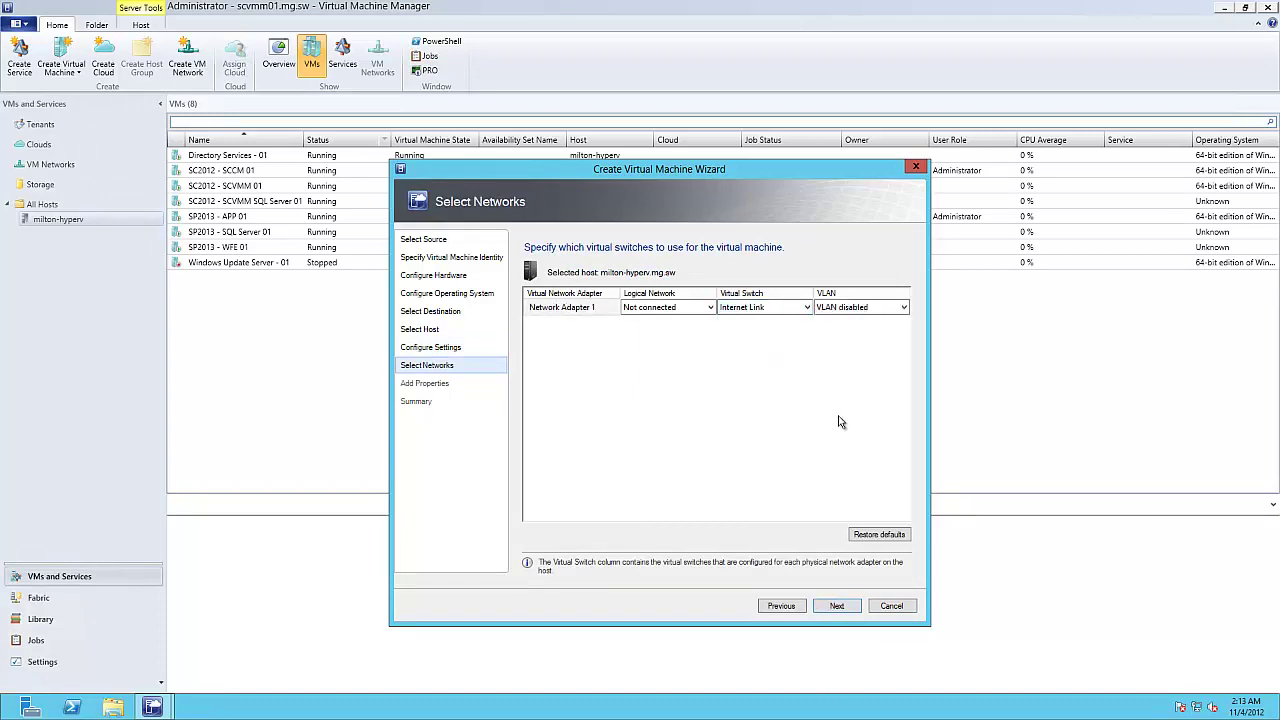
{"action": "left_click", "coordinate": [838, 606]}
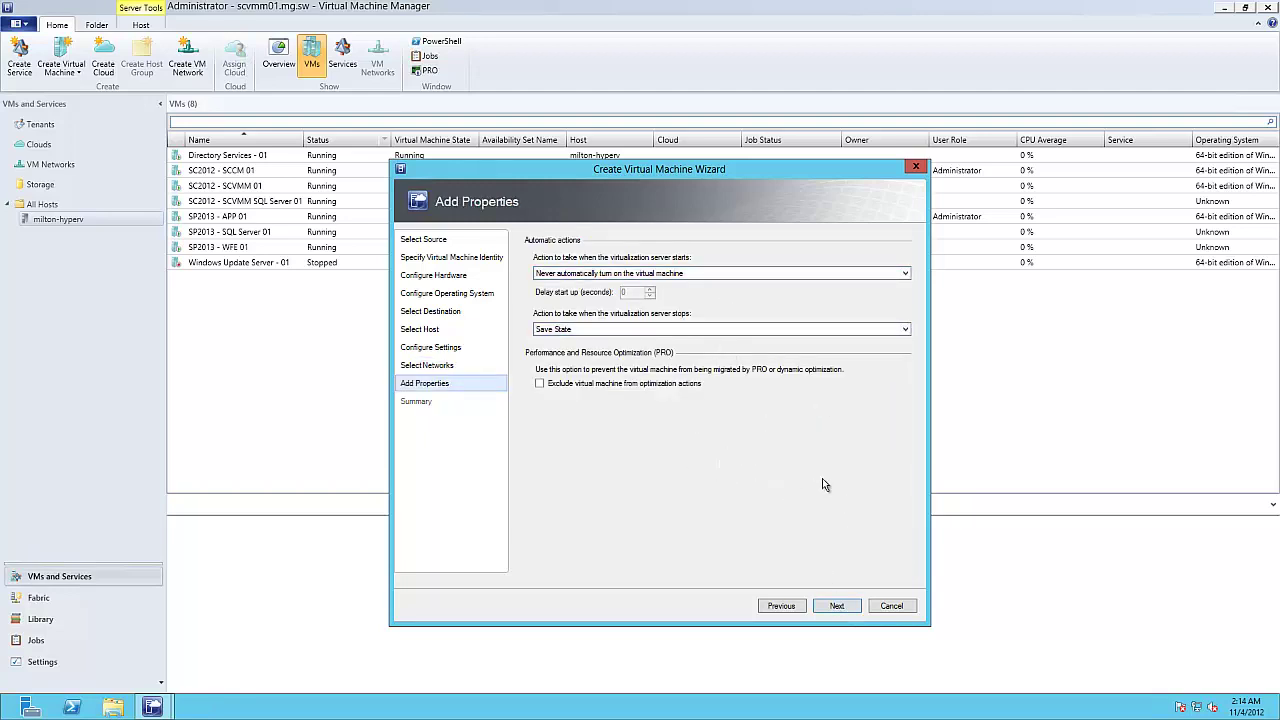
{"action": "left_click", "coordinate": [838, 606]}
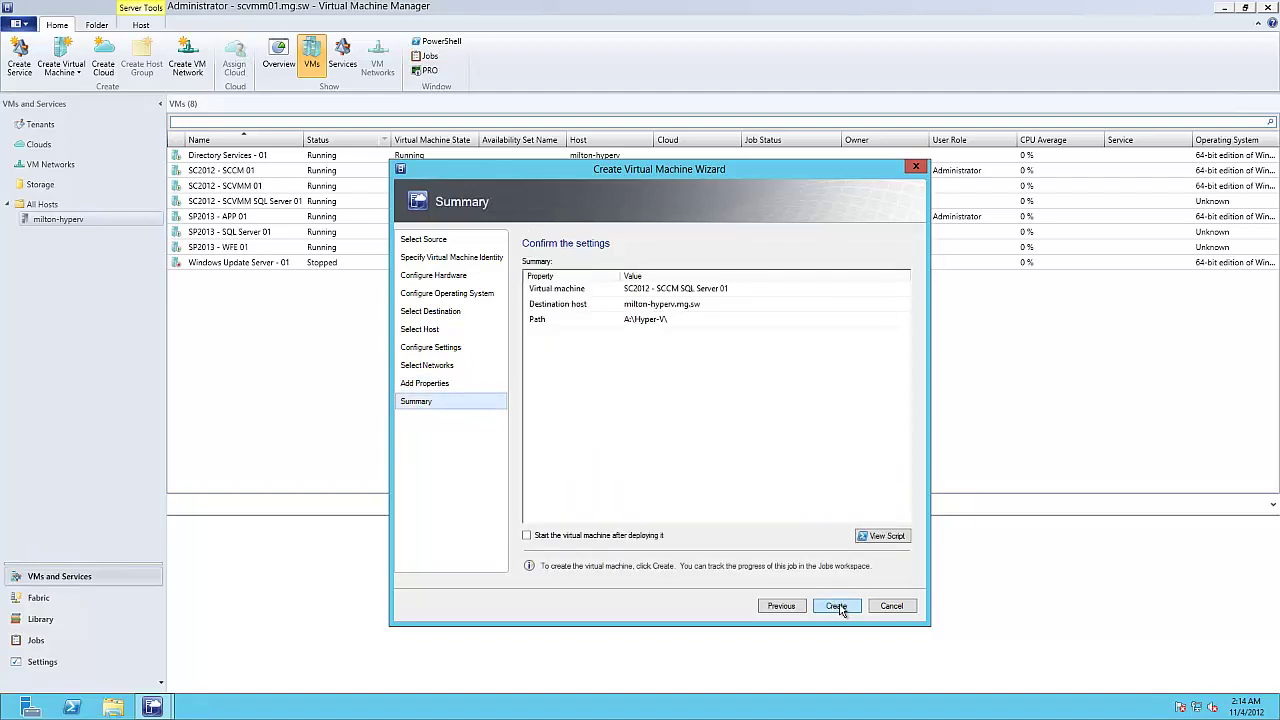
Step: Review the wizard's PowerShell script, then create the VM on milton-hyperv.mg.sw
{"action": "left_click", "coordinate": [887, 536]}
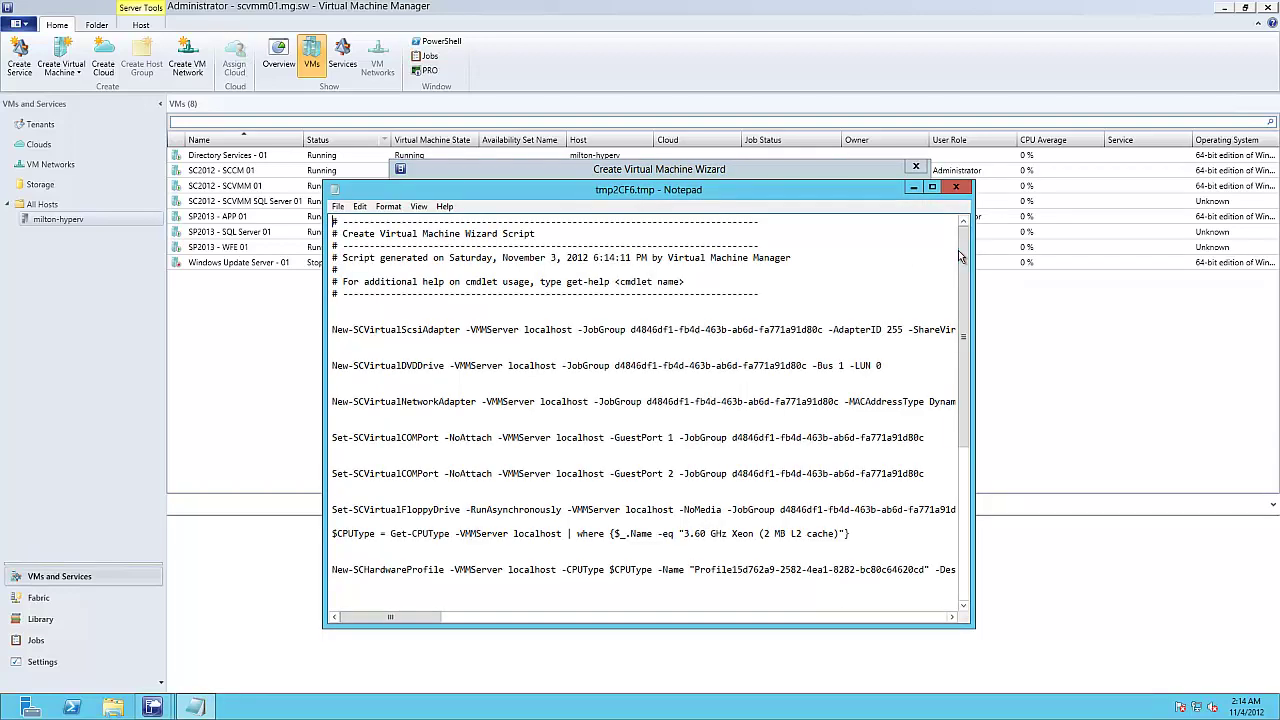
{"action": "left_click_drag", "start_coordinate": [963, 257], "coordinate": [963, 410]}
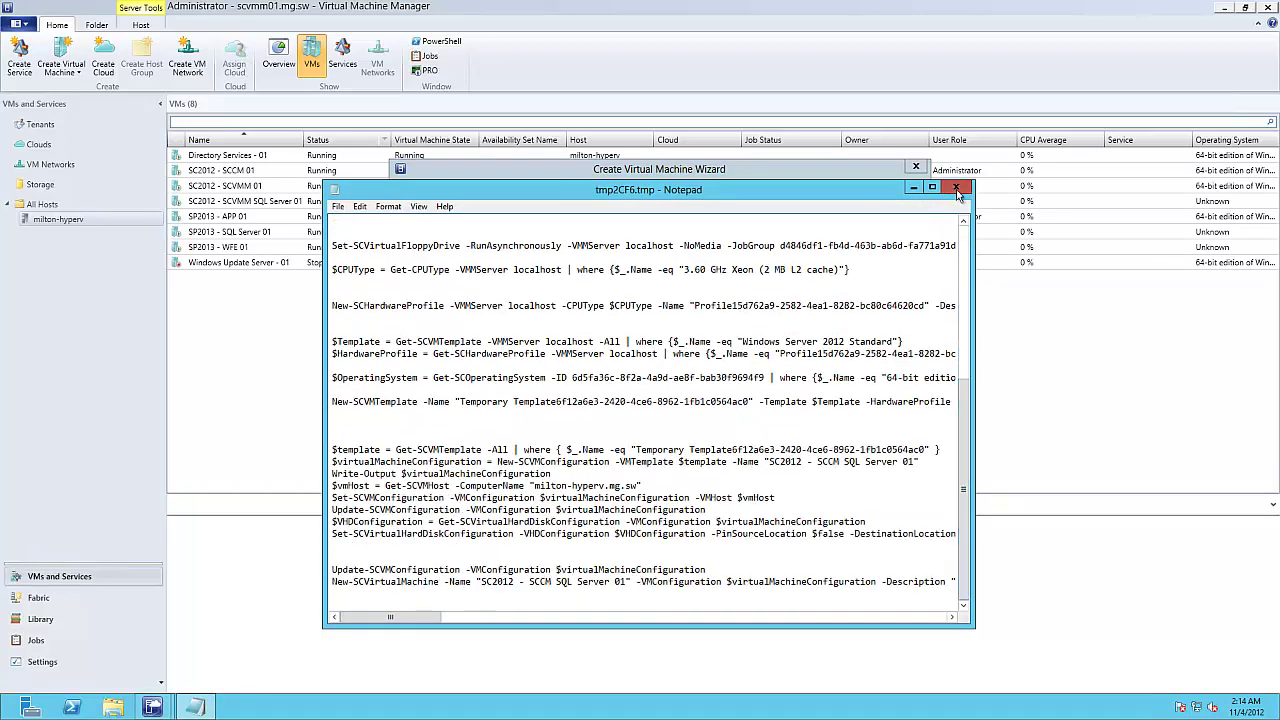
{"action": "left_click", "coordinate": [955, 189]}
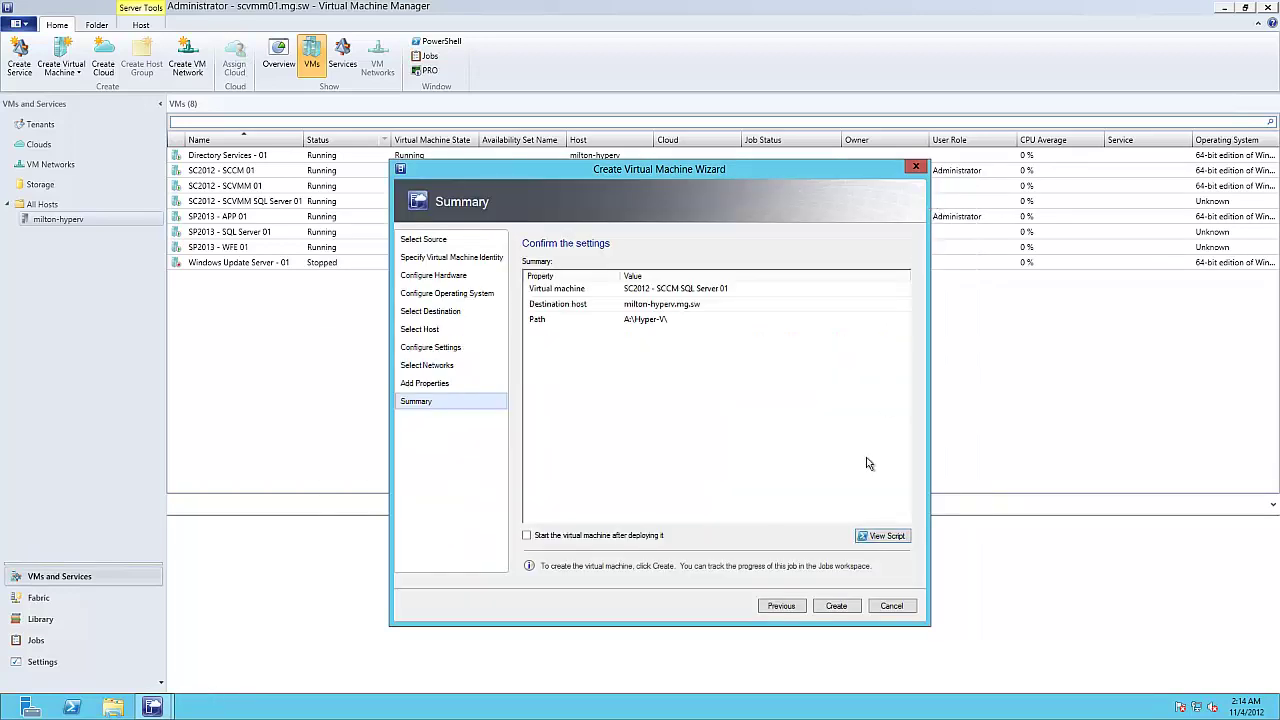
{"action": "left_click", "coordinate": [836, 607]}
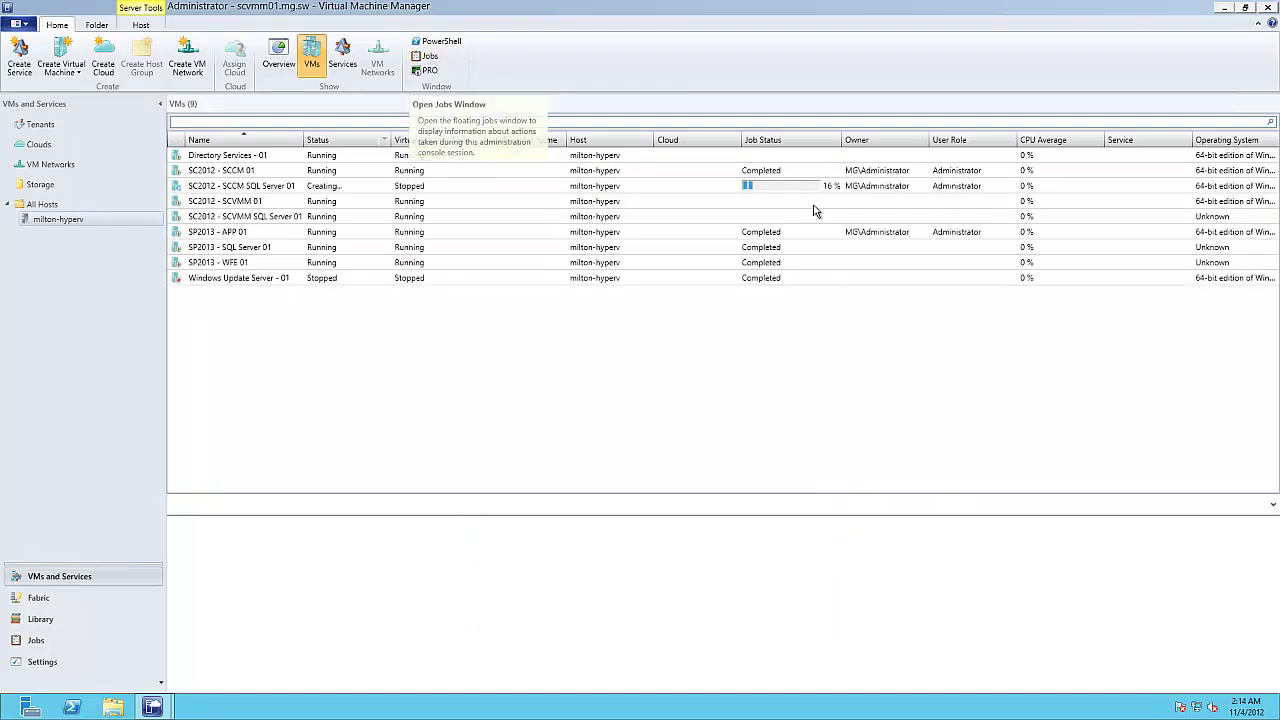
Step: Select the new SC2012 - SCCM SQL Server 01 VM and open the Jobs window
{"action": "left_click", "coordinate": [877, 188]}
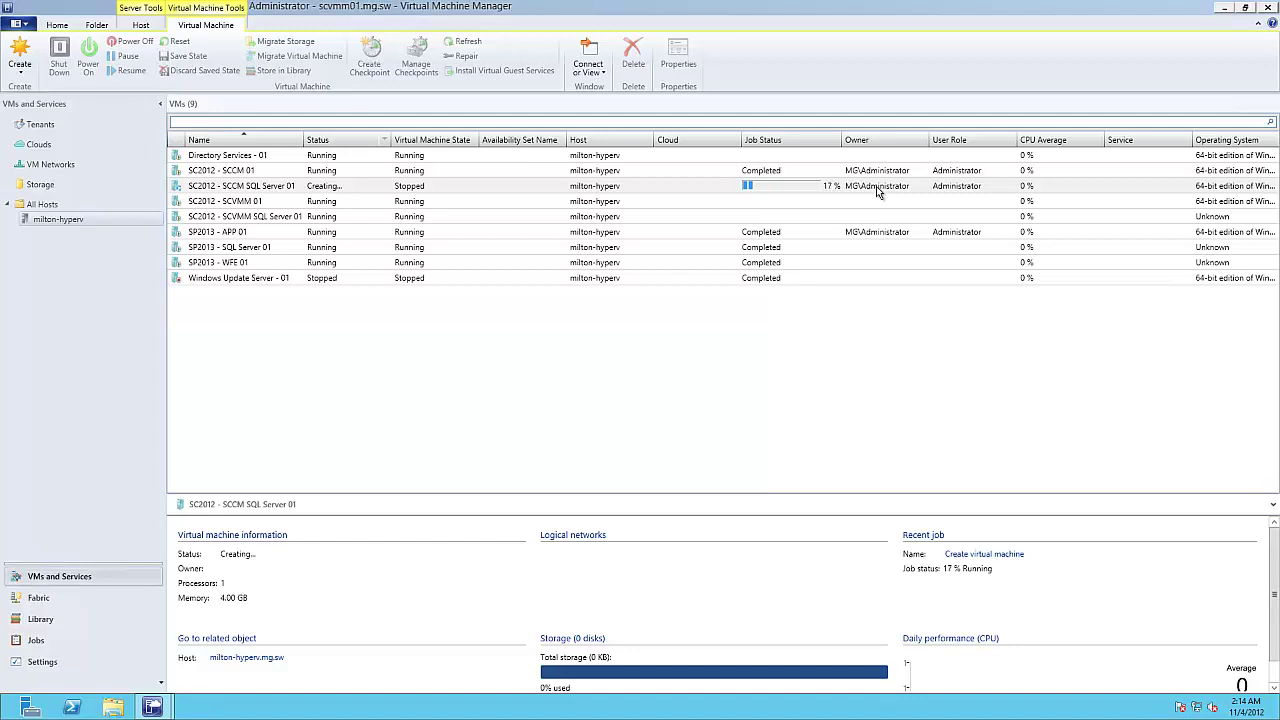
{"action": "left_click", "coordinate": [57, 26]}
{"action": "left_click", "coordinate": [428, 57]}
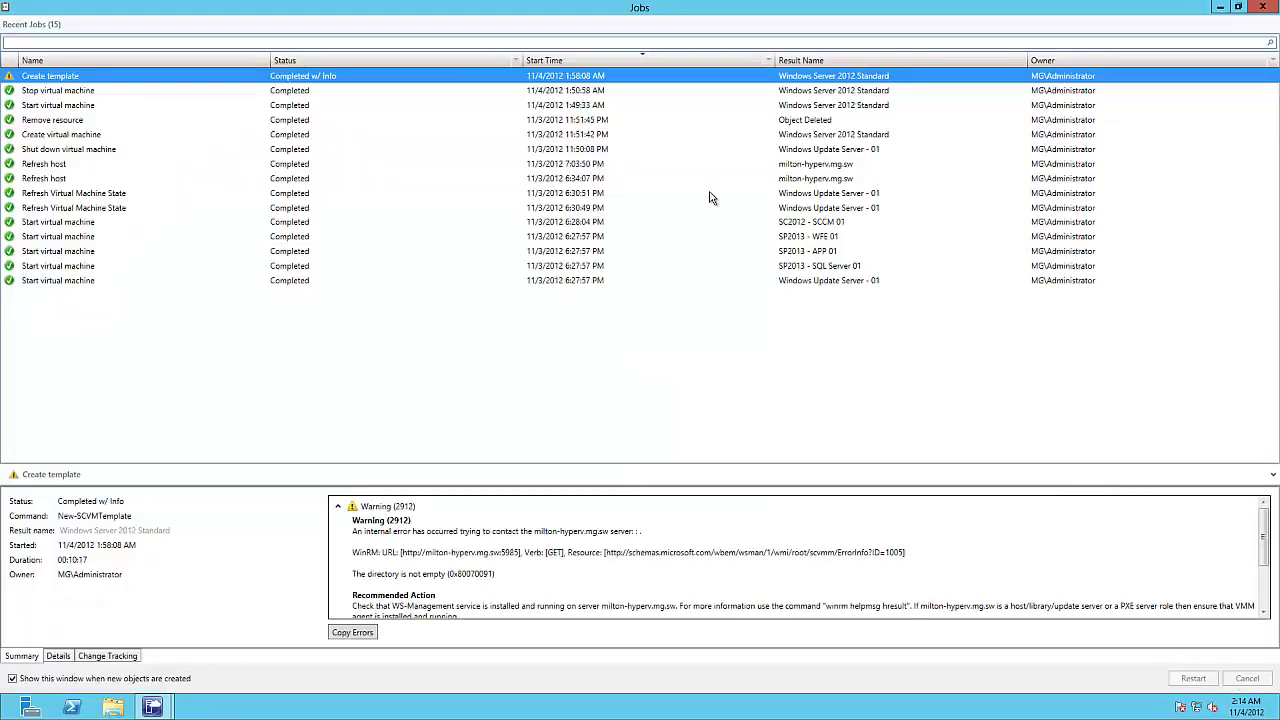
Step: Follow the Create virtual machine job's steps for SC2012 - SCCM SQL Server 01 until Completed (00:06:12)
{"action": "left_click", "coordinate": [575, 92]}
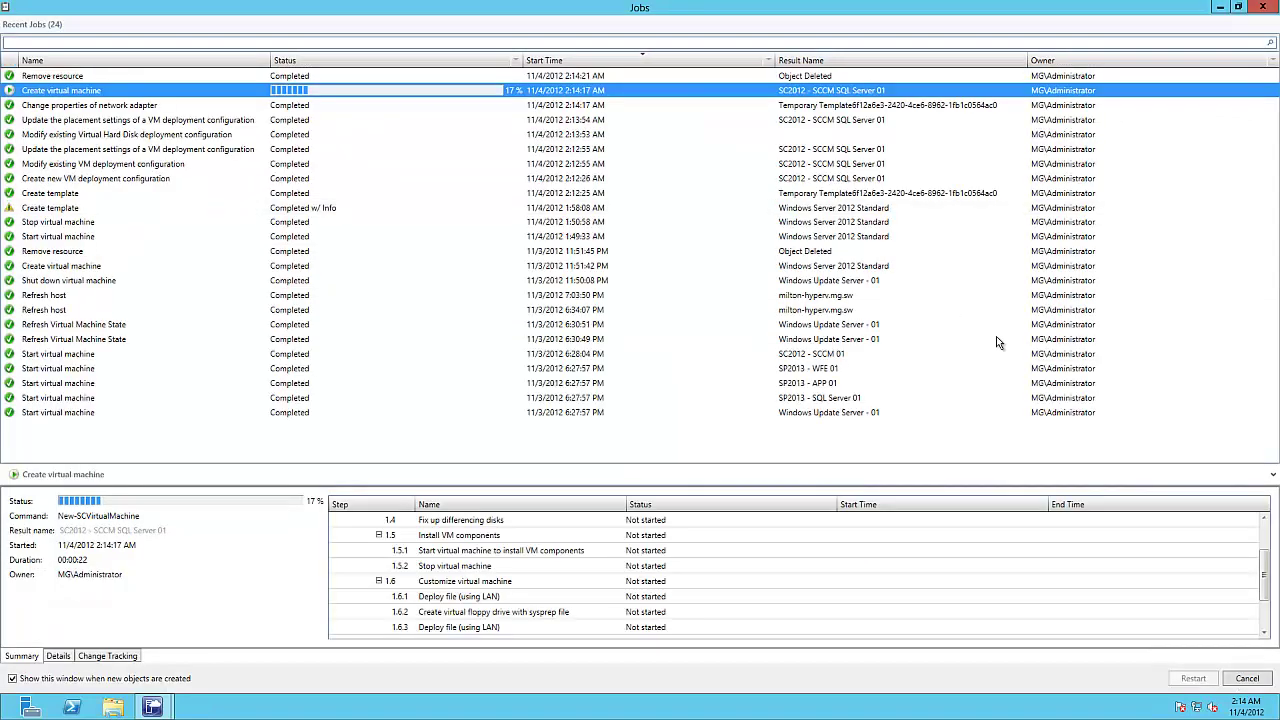
{"action": "left_click_drag", "start_coordinate": [1268, 562], "coordinate": [1268, 533]}
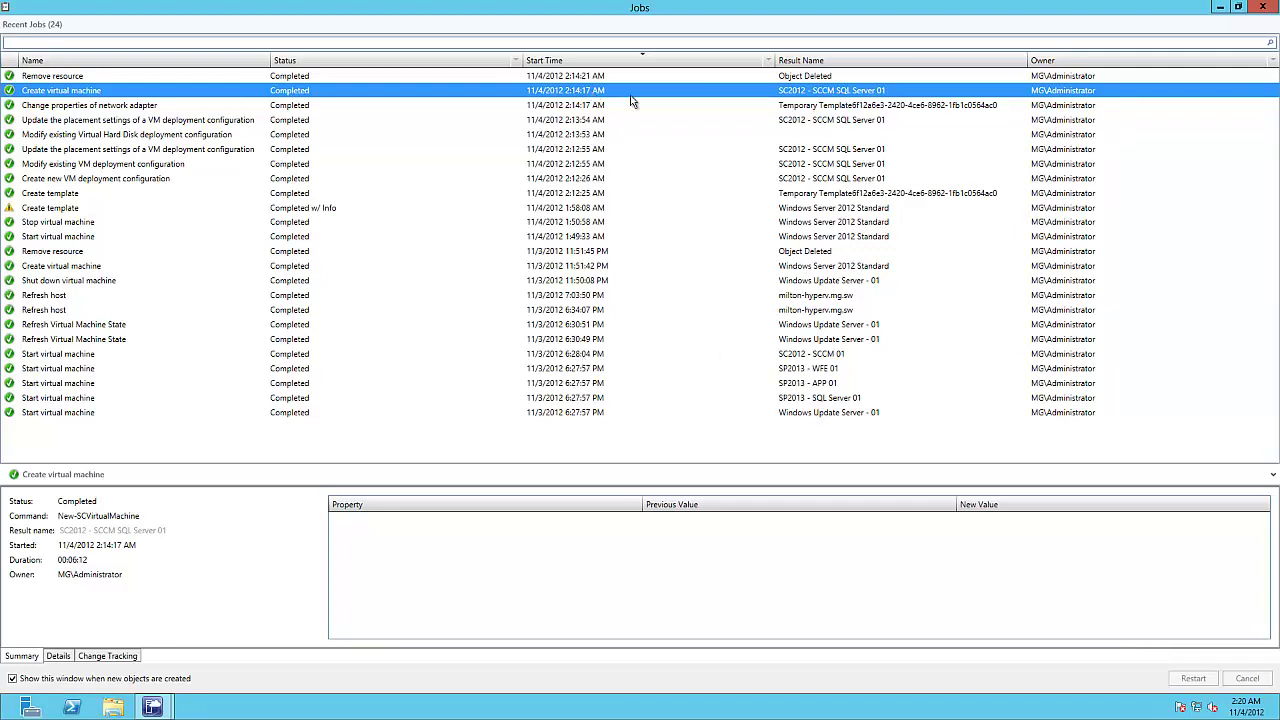
Step: Return to the main Virtual Machine Manager window and select the new SQL Server VM
{"action": "left_click", "coordinate": [152, 708]}
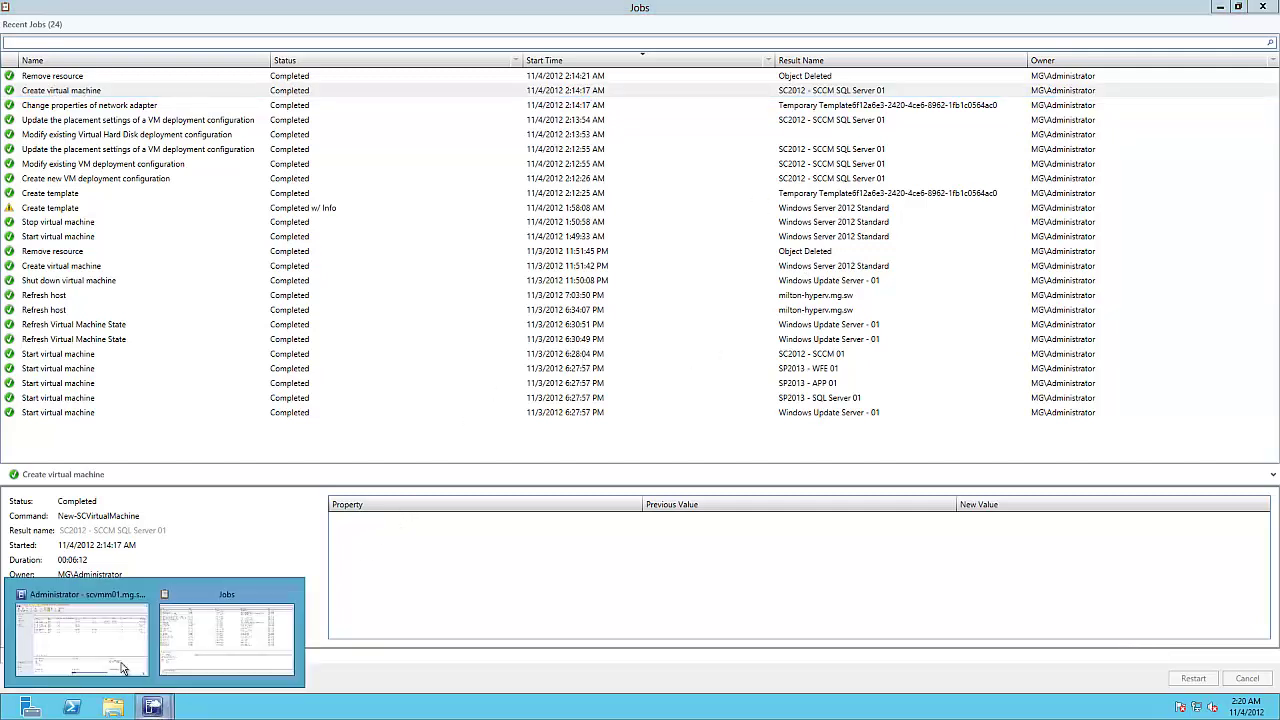
{"action": "left_click", "coordinate": [118, 660]}
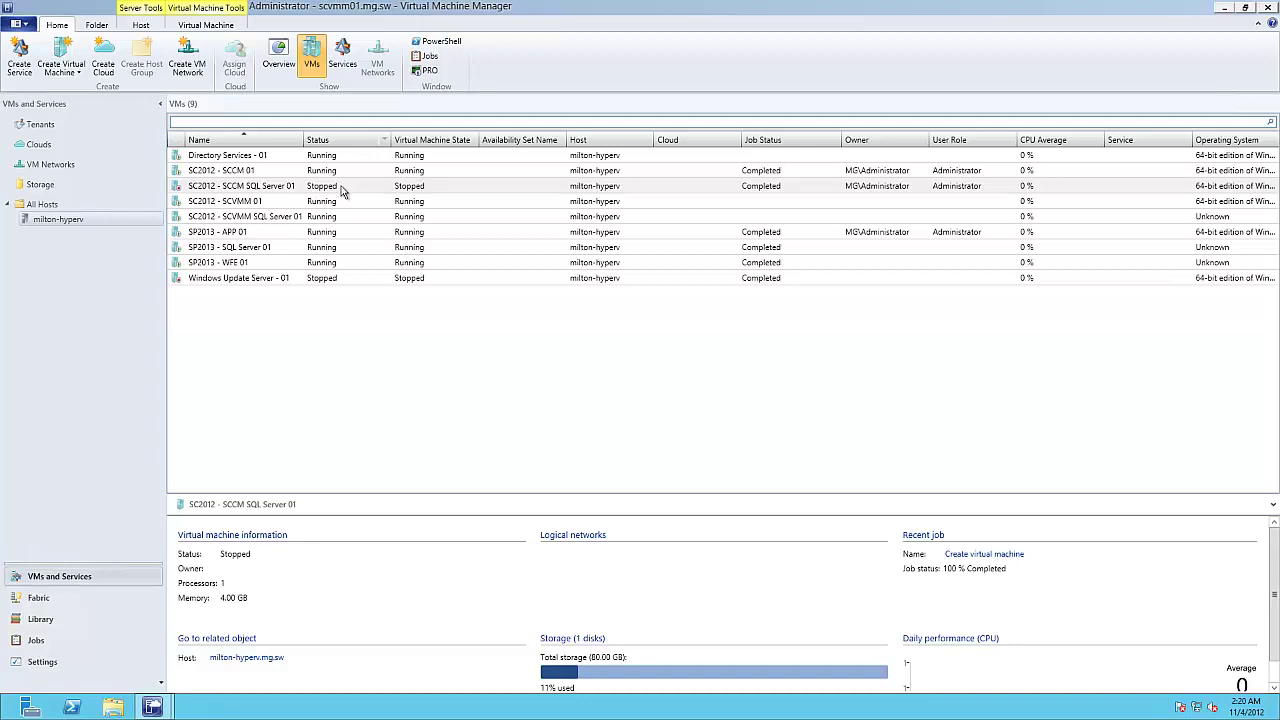
{"action": "left_click", "coordinate": [341, 191]}
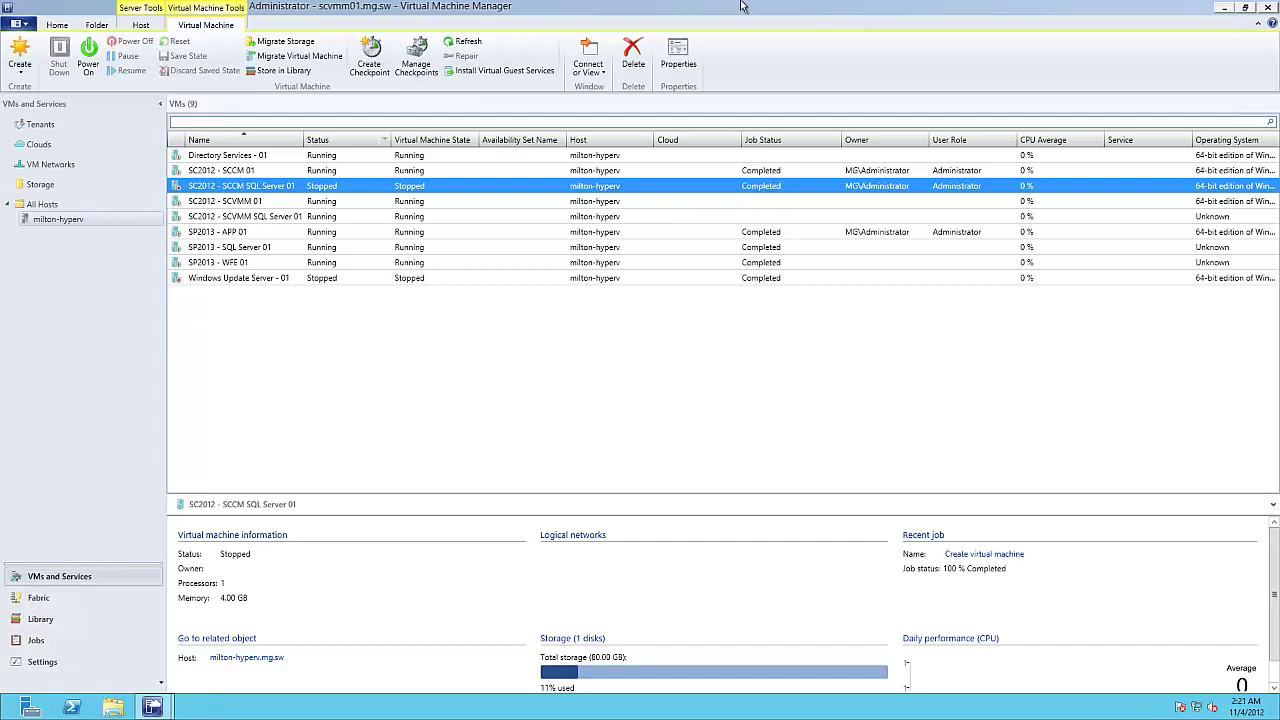
Step: Switch to the Hyper-V Manager session on MILTON-HYPERV and select SC2012 - SCCM SQL Server 01
{"action": "left_click", "coordinate": [773, 7]}
{"action": "left_click", "coordinate": [240, 125]}
{"action": "left_click", "coordinate": [234, 149]}
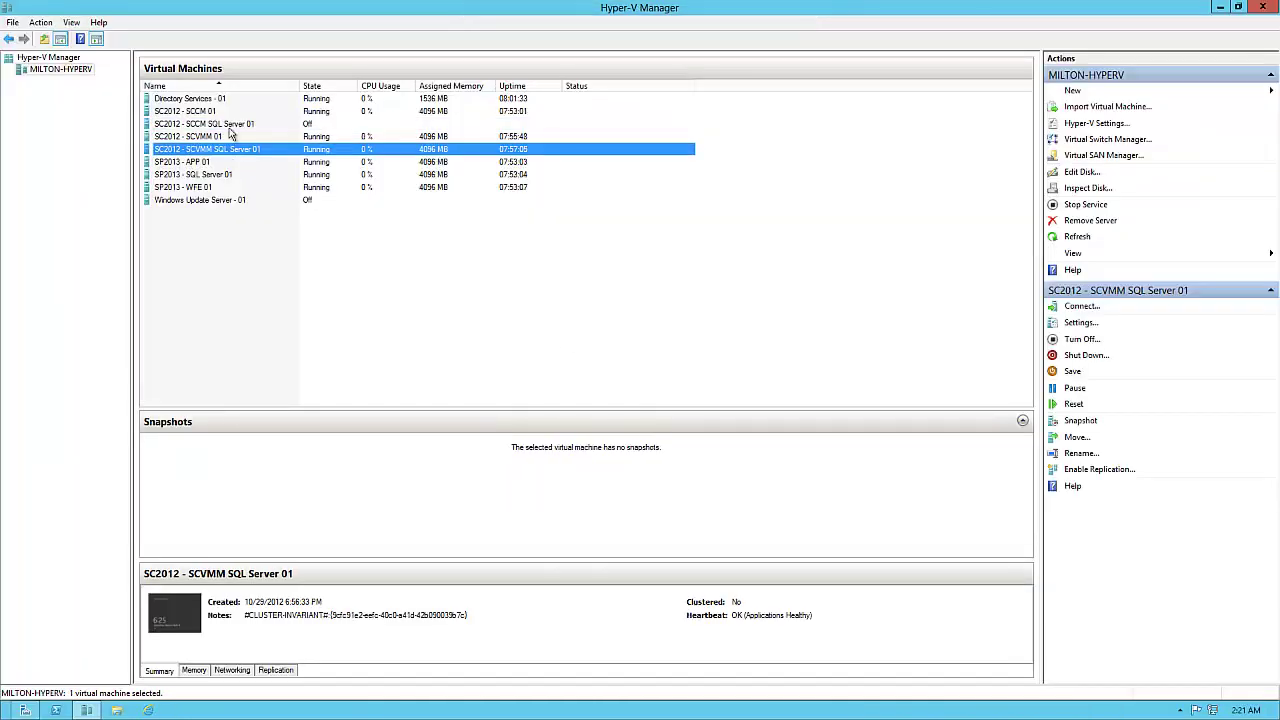
Step: Confirm SC2012 - SCCM SQL Server 01 is Off, then minimize Hyper-V Manager and restore the VMM session
{"action": "left_click", "coordinate": [231, 126]}
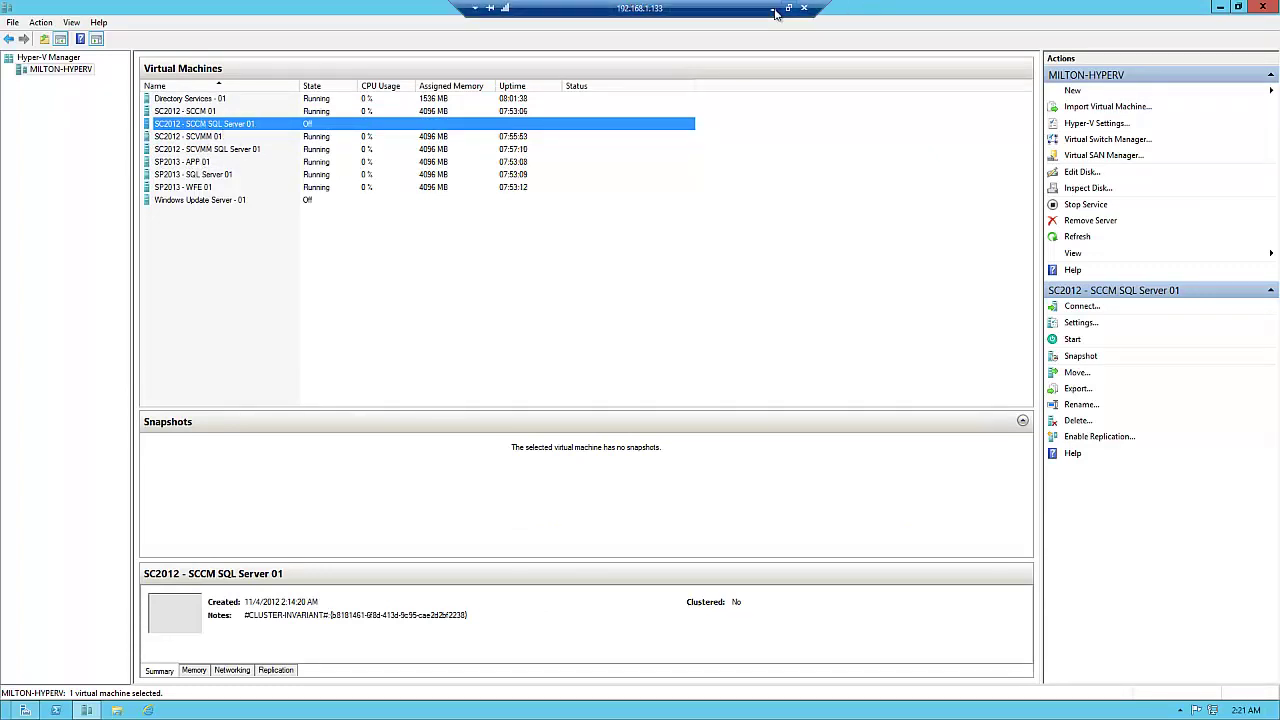
{"action": "left_click", "coordinate": [777, 12]}
{"action": "mouse_move", "coordinate": [152, 707]}
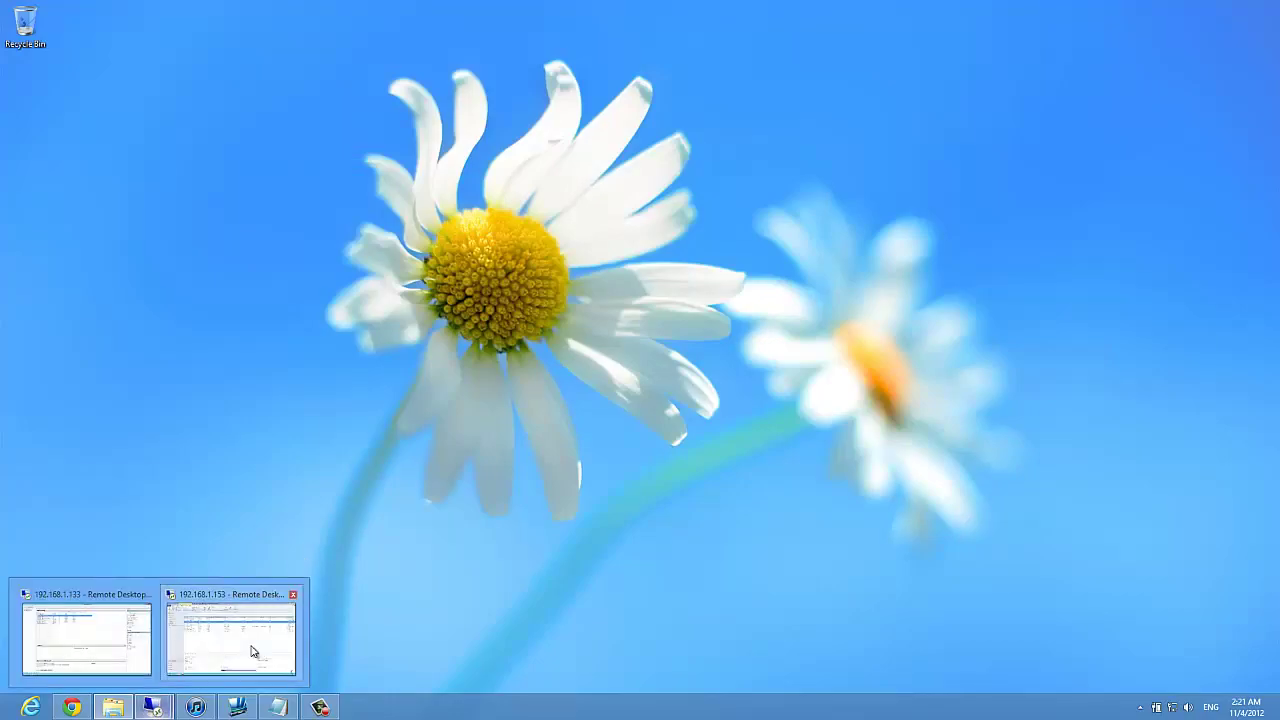
{"action": "left_click", "coordinate": [251, 651]}
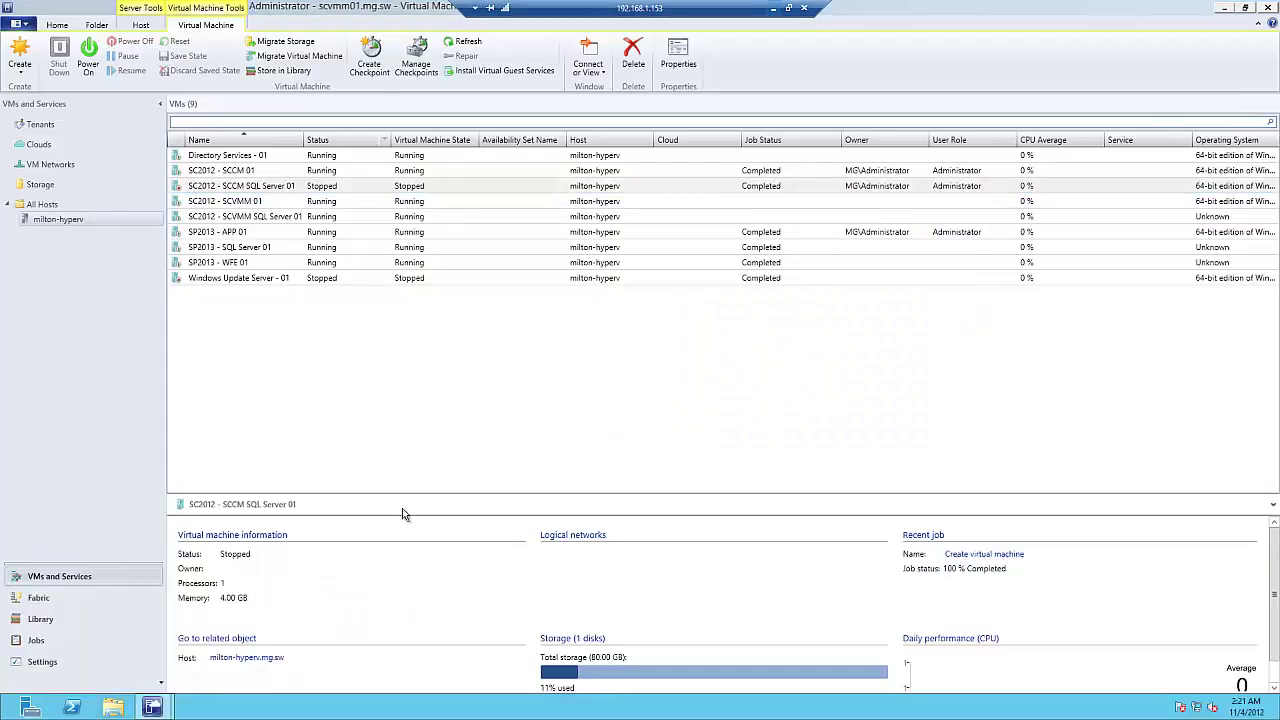
Step: Power on SC2012 - SCCM SQL Server 01, review its properties, and connect via console
{"action": "right_click", "coordinate": [421, 189]}
{"action": "left_click", "coordinate": [490, 229]}
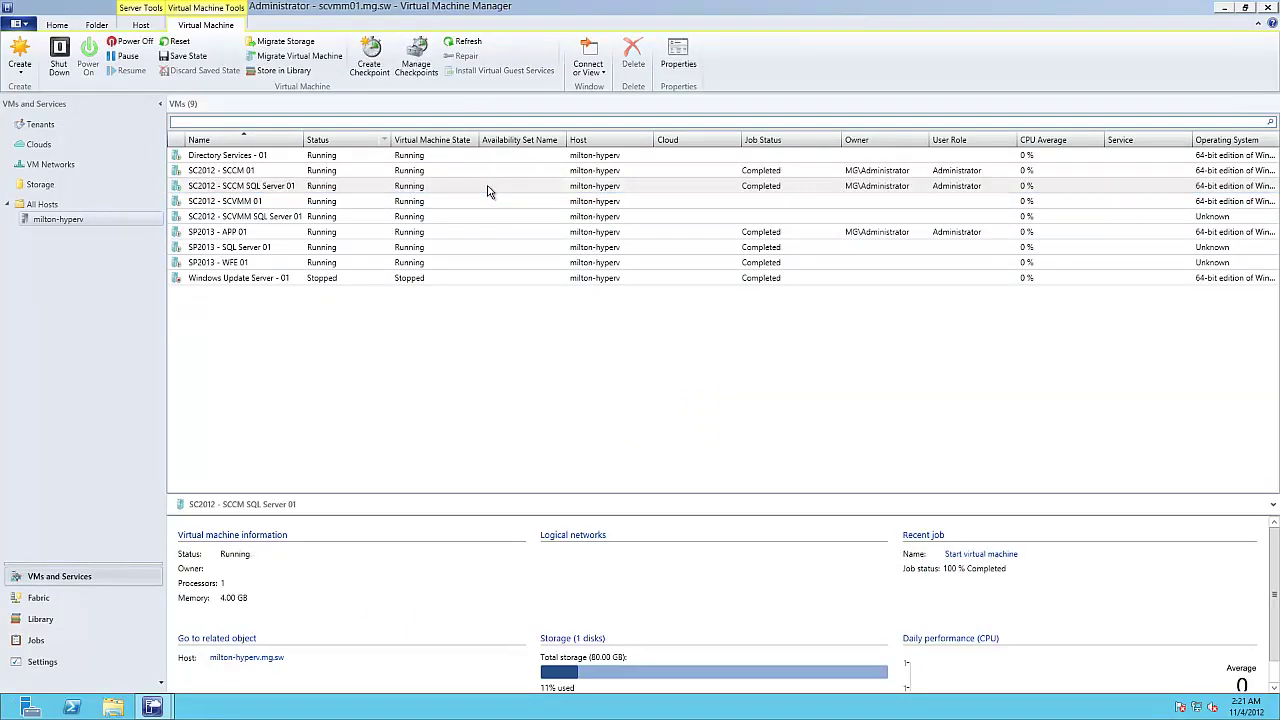
{"action": "double_click", "coordinate": [488, 191]}
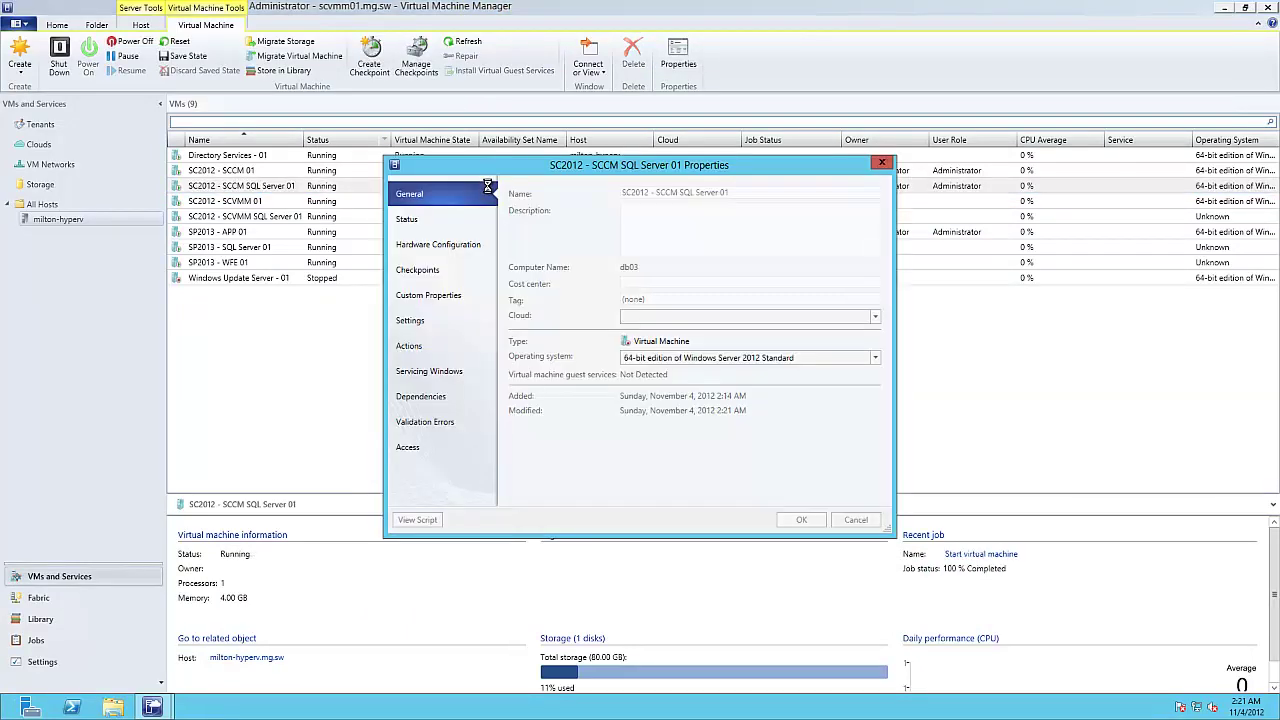
{"action": "left_click", "coordinate": [891, 164]}
{"action": "right_click", "coordinate": [341, 186]}
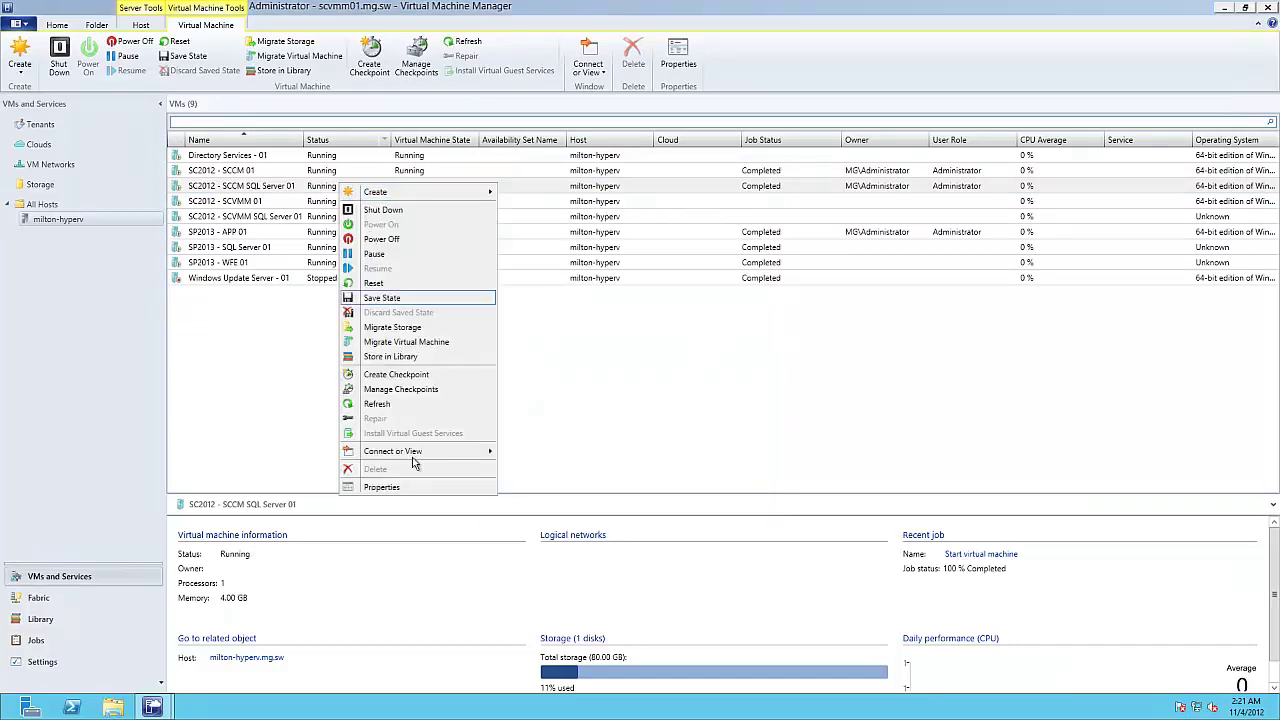
{"action": "left_click", "coordinate": [530, 459]}
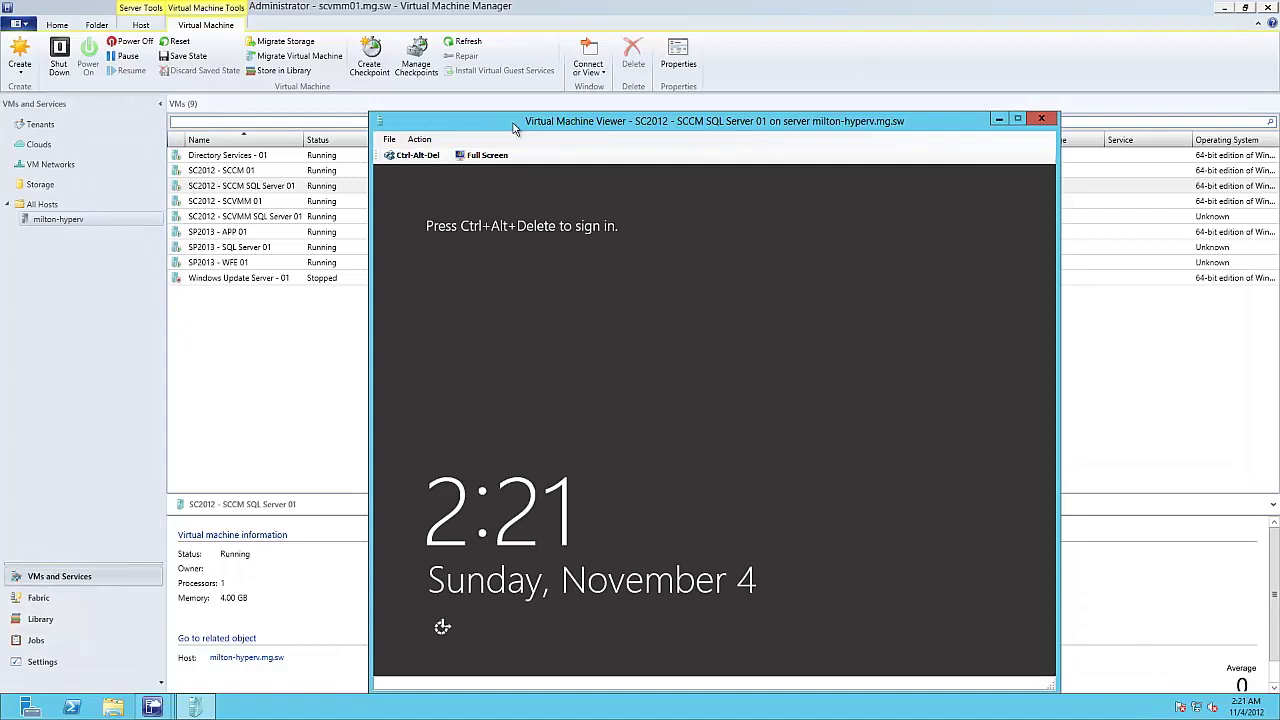
Step: Send Ctrl-Alt-Del, sign in as Administrator with the account password, and focus the shutdown comment field
{"action": "left_click_drag", "start_coordinate": [518, 122], "coordinate": [430, 101]}
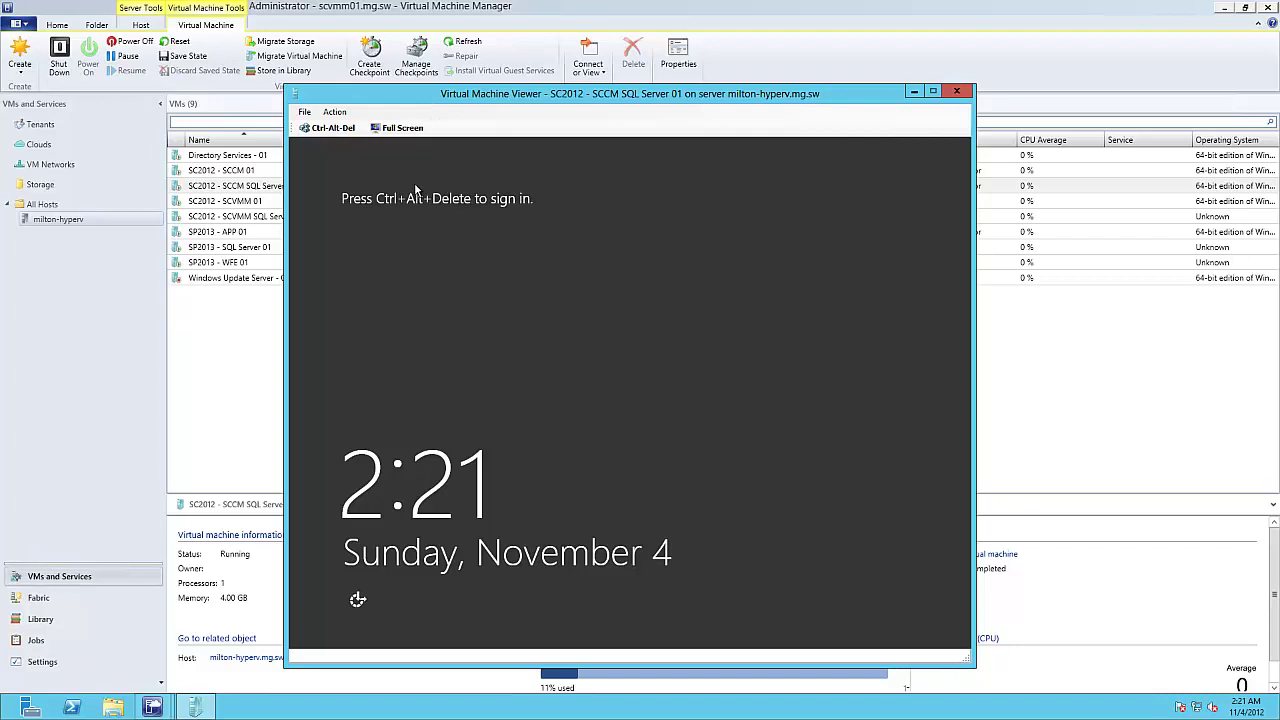
{"action": "left_click", "coordinate": [327, 130]}
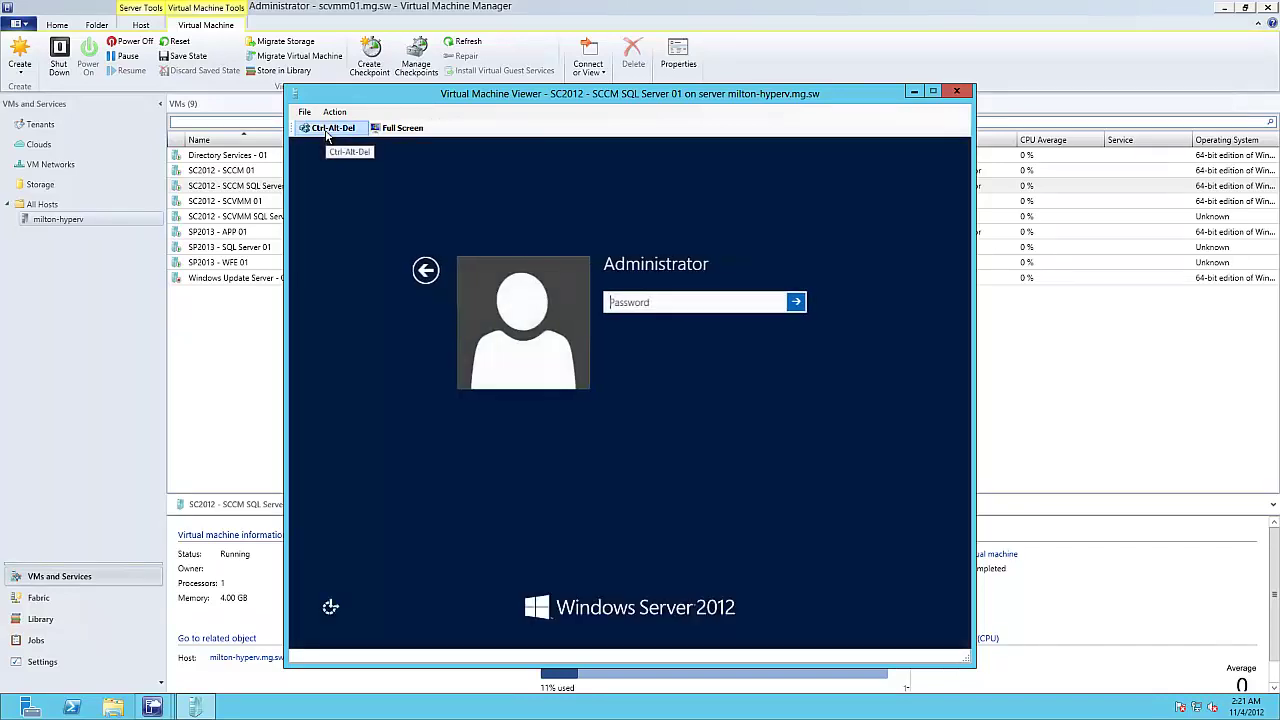
{"action": "type", "text": "Pa$$w0rd"}
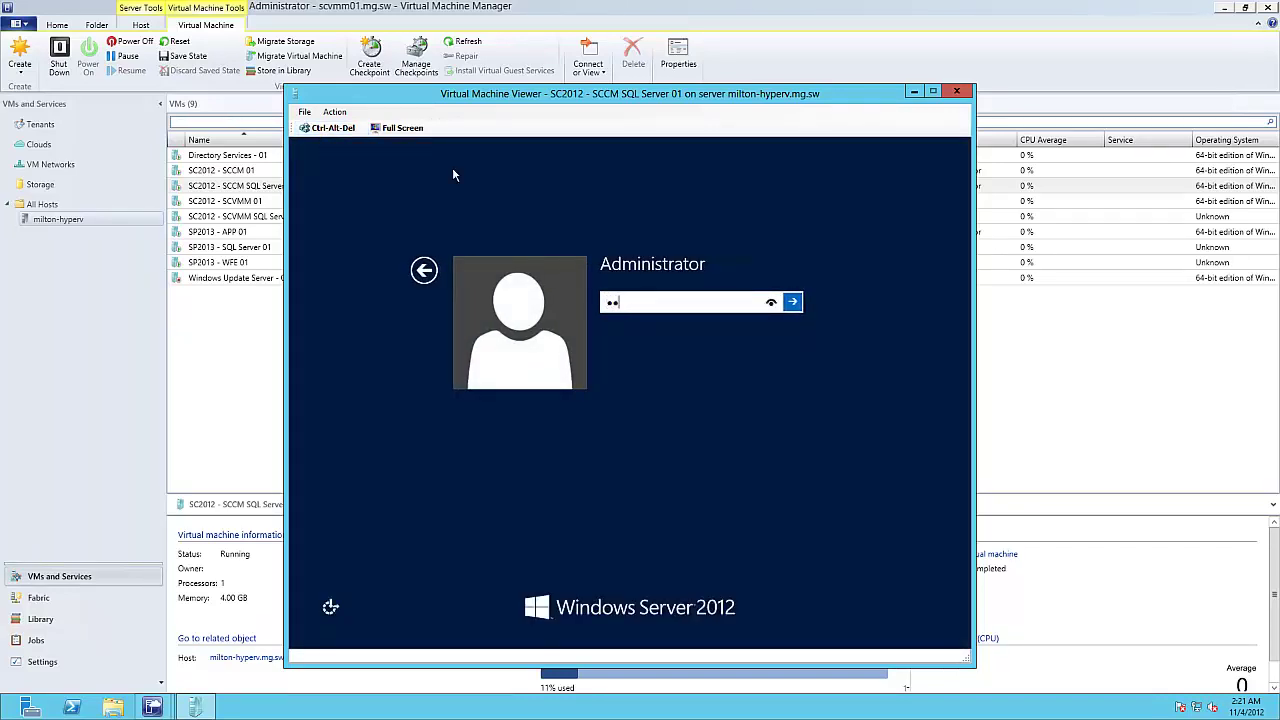
{"action": "key", "text": "Return"}
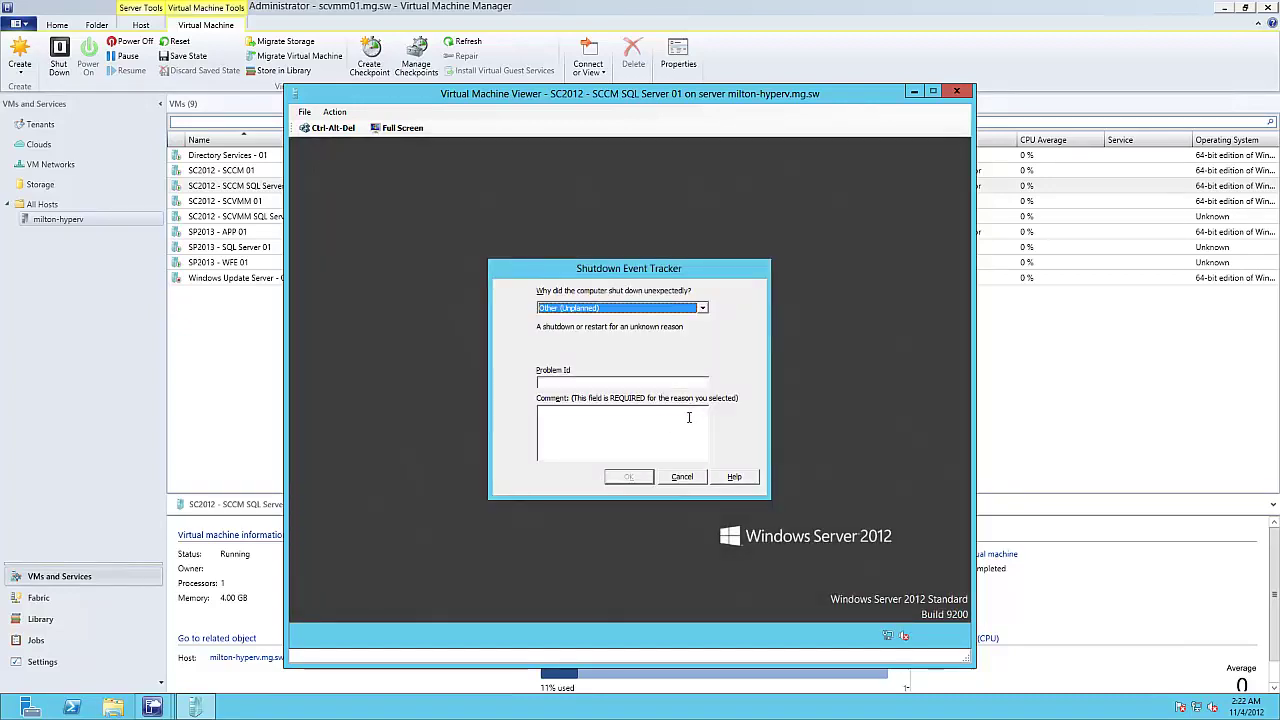
{"action": "left_click", "coordinate": [648, 440]}
Step: Enter comment 'a', confirm the shutdown reason, and view the Local Server page for db03
{"action": "type", "text": "a"}
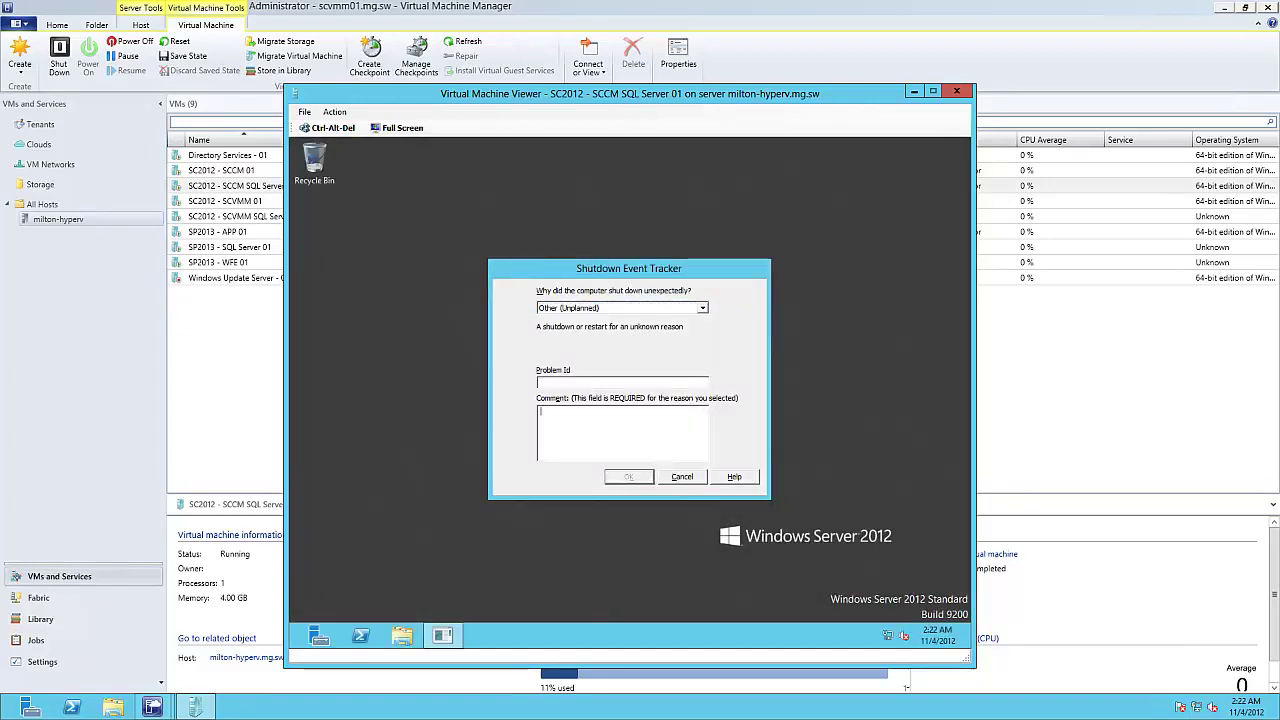
{"action": "left_click", "coordinate": [640, 478]}
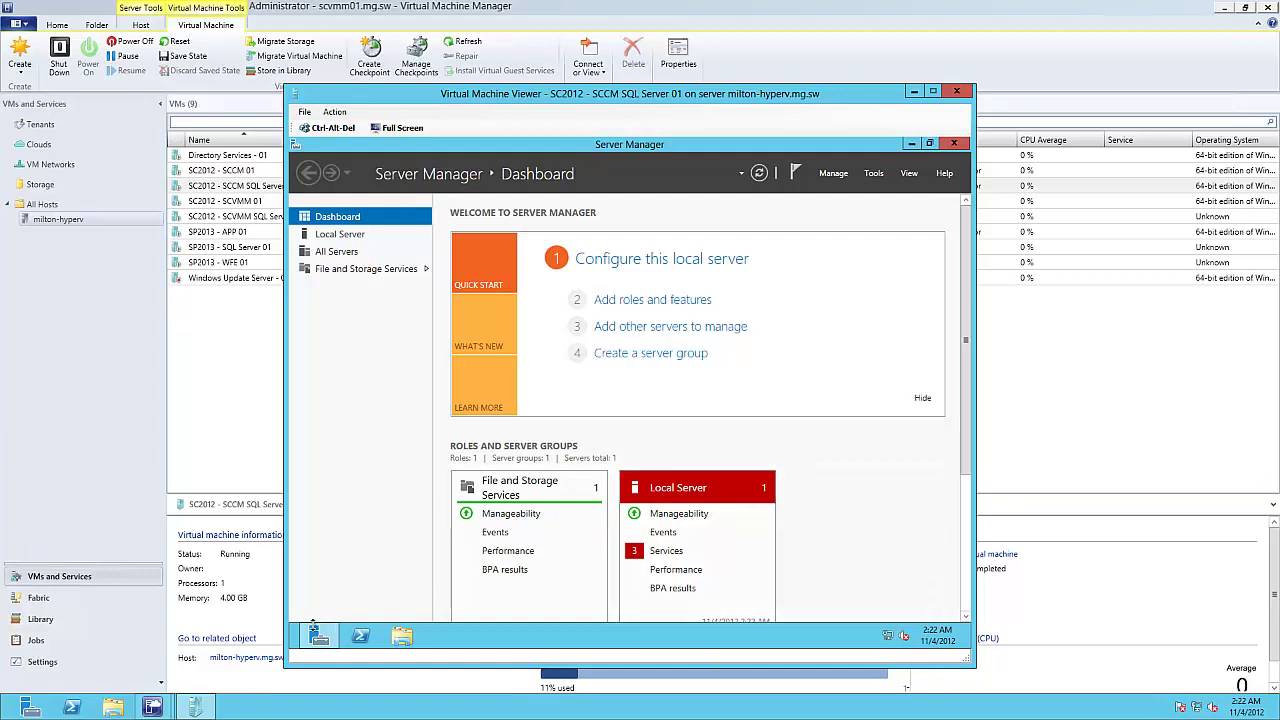
{"action": "left_click", "coordinate": [368, 240]}
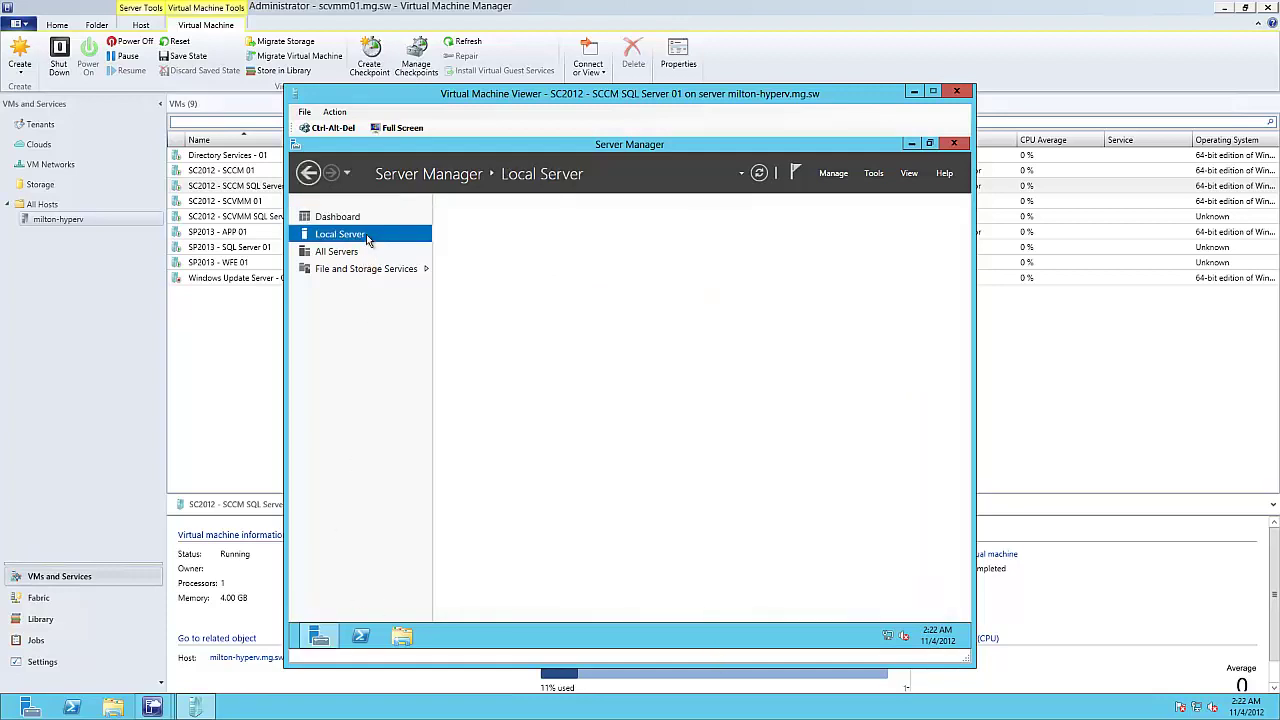